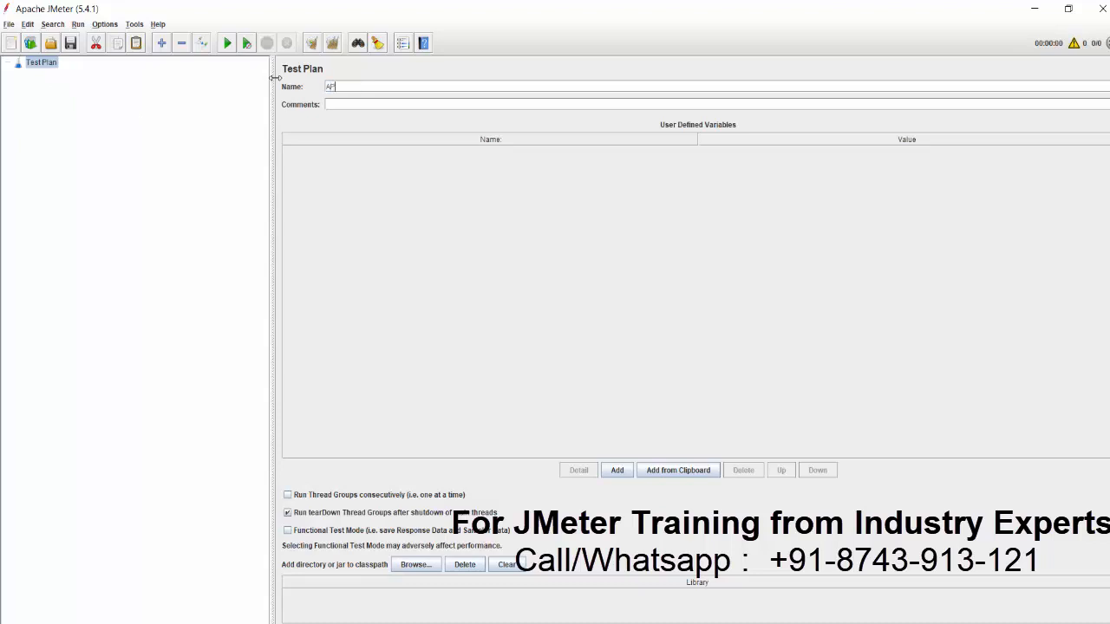
# Step: Name the test plan API_Testing and add a Thread Group to it
pyautogui.write('I_Testing')
pyautogui.rightClick(35, 66)
pyautogui.moveTo(42, 70)
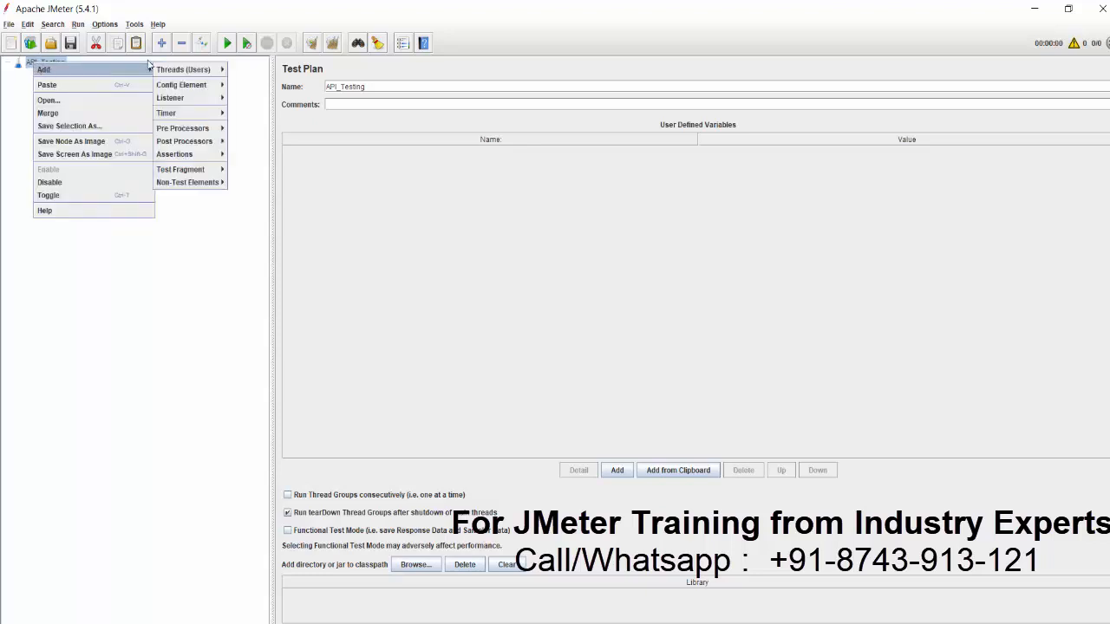
pyautogui.moveTo(184, 71)
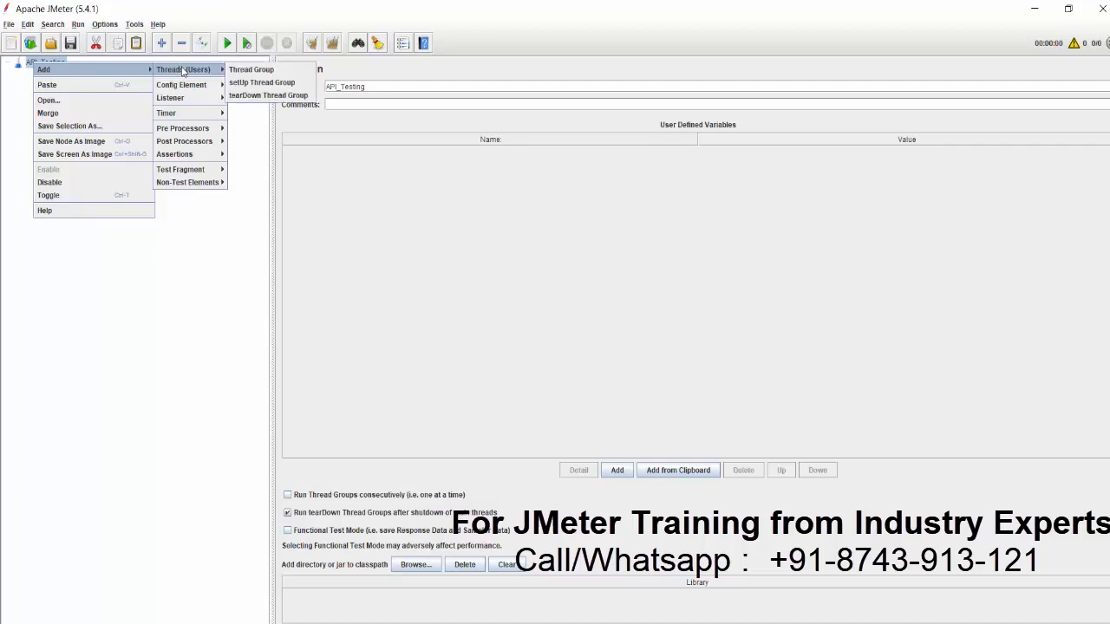
pyautogui.click(265, 73)
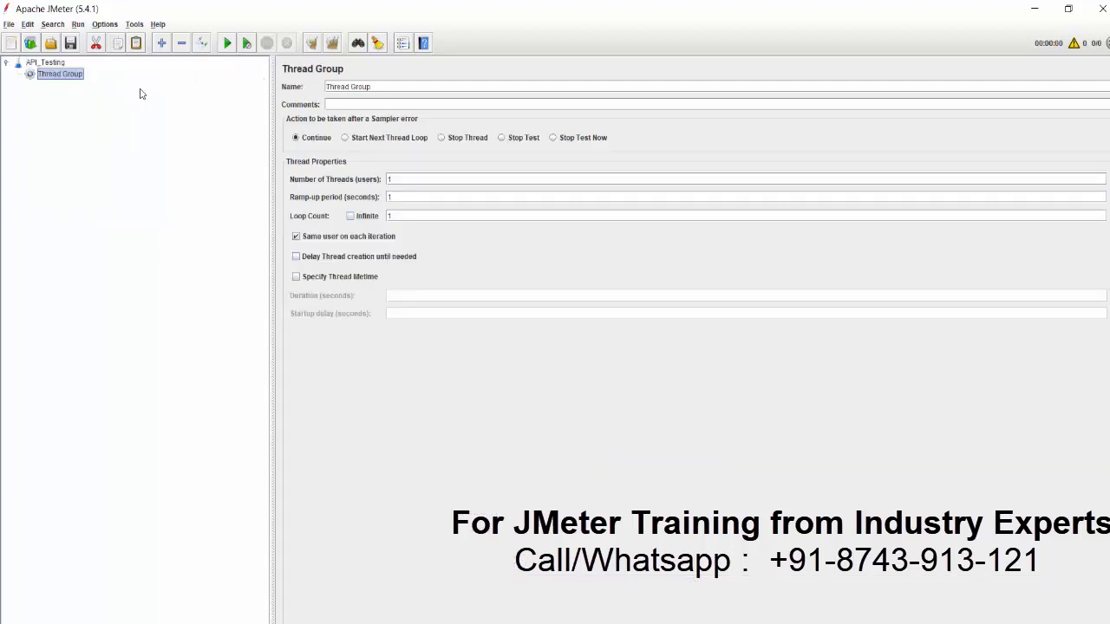
# Step: Rename the thread group as Post_API_Testing
pyautogui.moveTo(387, 87); pyautogui.dragTo(264, 78)
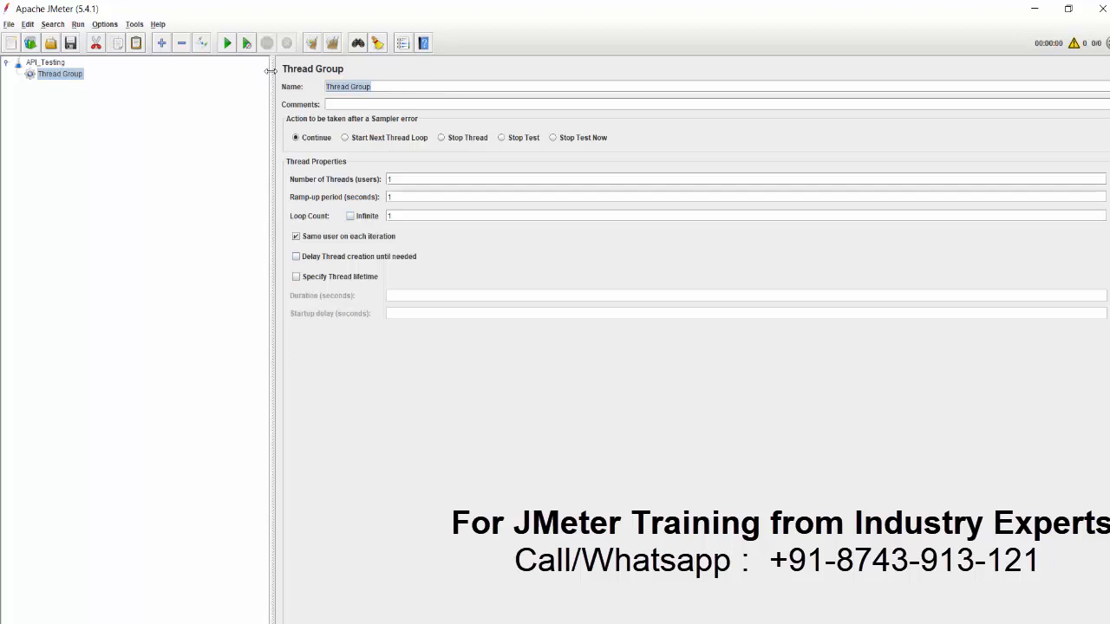
pyautogui.write('Post_API_Testing')
pyautogui.click(61, 64)
pyautogui.click(74, 74)
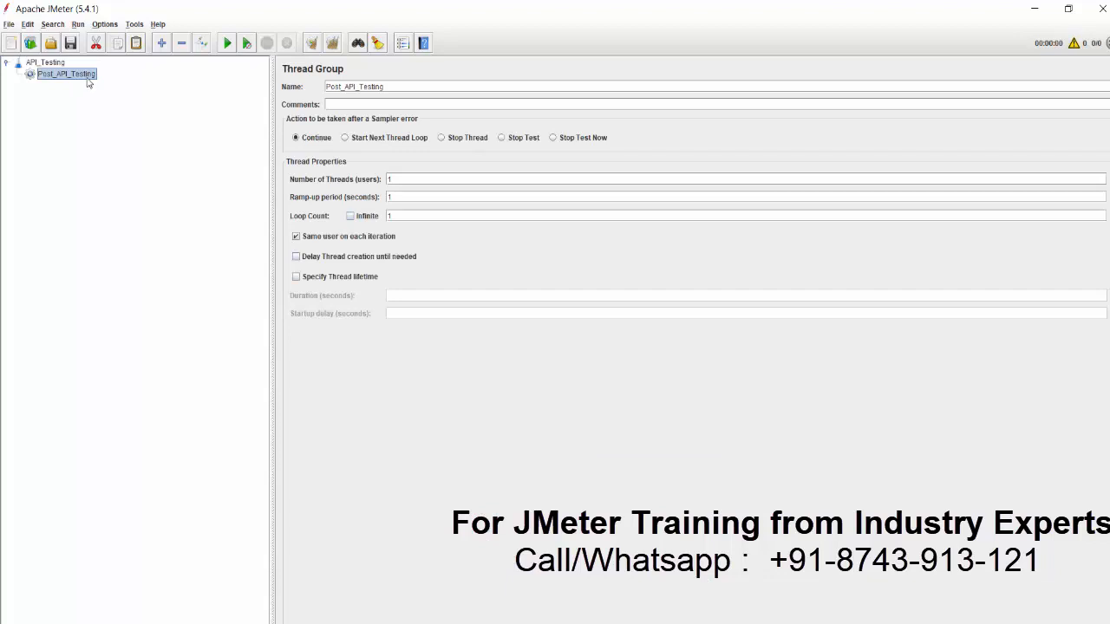
pyautogui.rightClick(87, 79)
pyautogui.moveTo(123, 84)
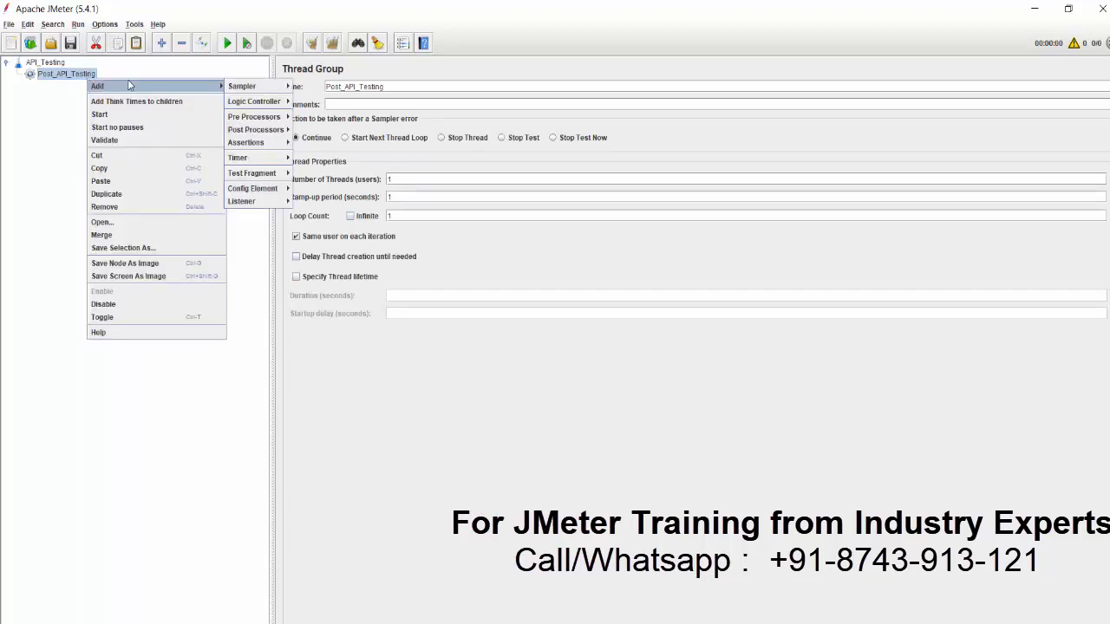
pyautogui.click(246, 350)
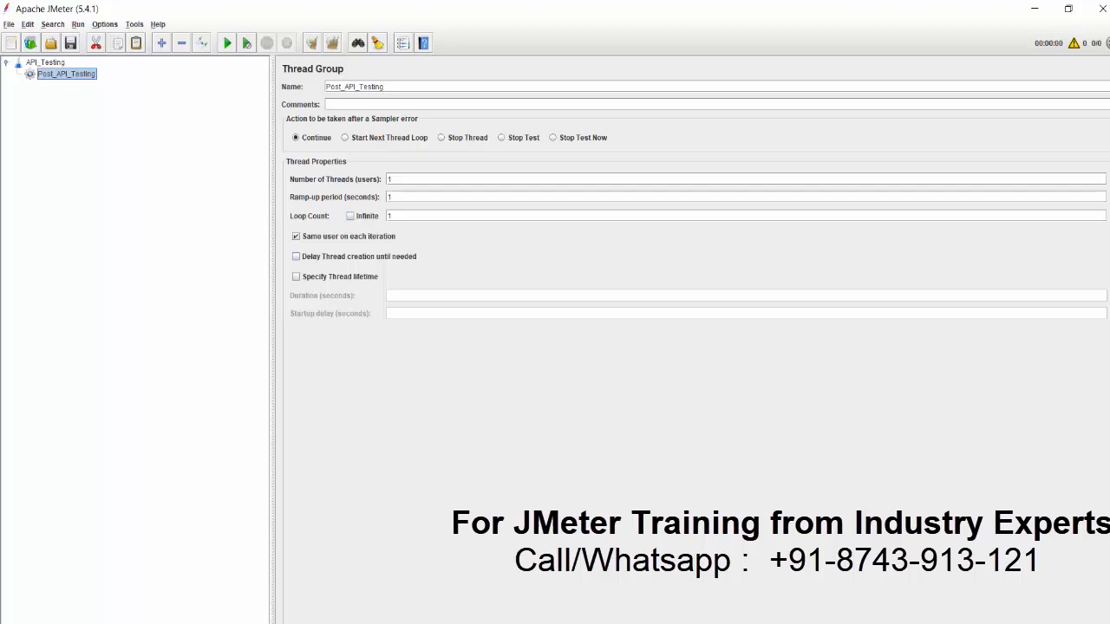
# Step: Switch to the browser's Web API Help Page and open the POST api/studentsDetails documentation under studentsDetails
pyautogui.click(415, 617)
pyautogui.click(441, 610)
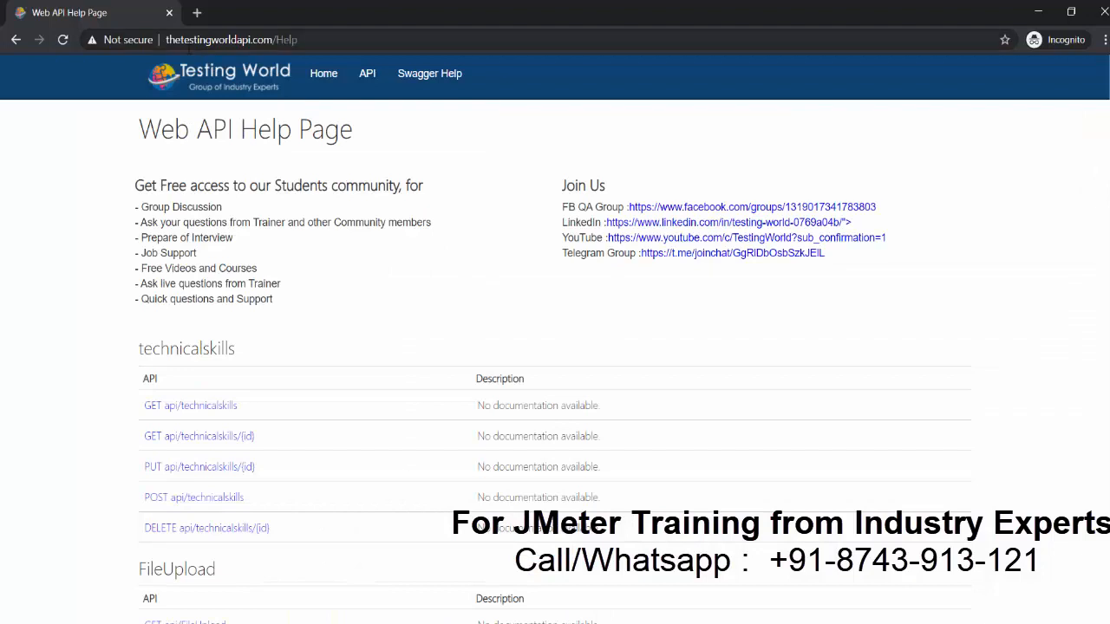
pyautogui.moveTo(164, 39); pyautogui.dragTo(273, 39)
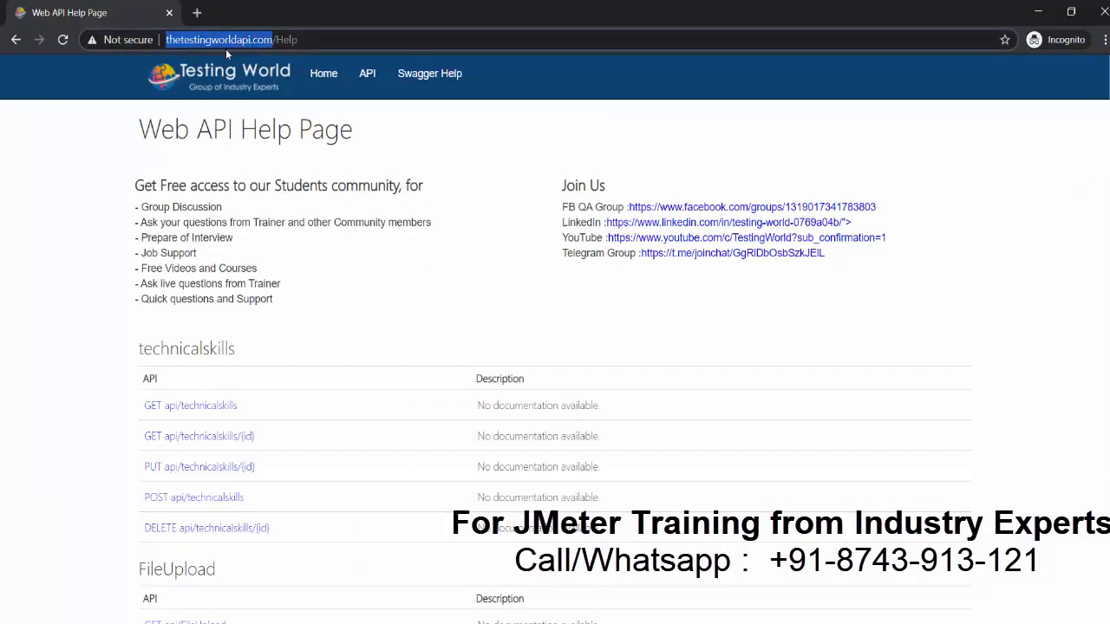
pyautogui.click(275, 39)
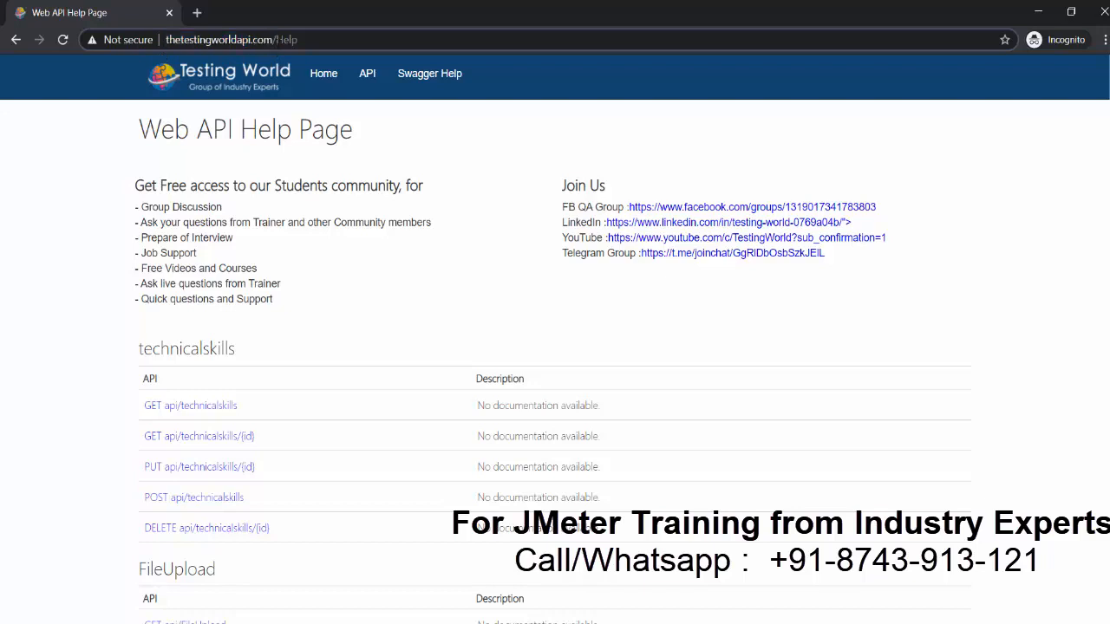
pyautogui.doubleClick(287, 40)
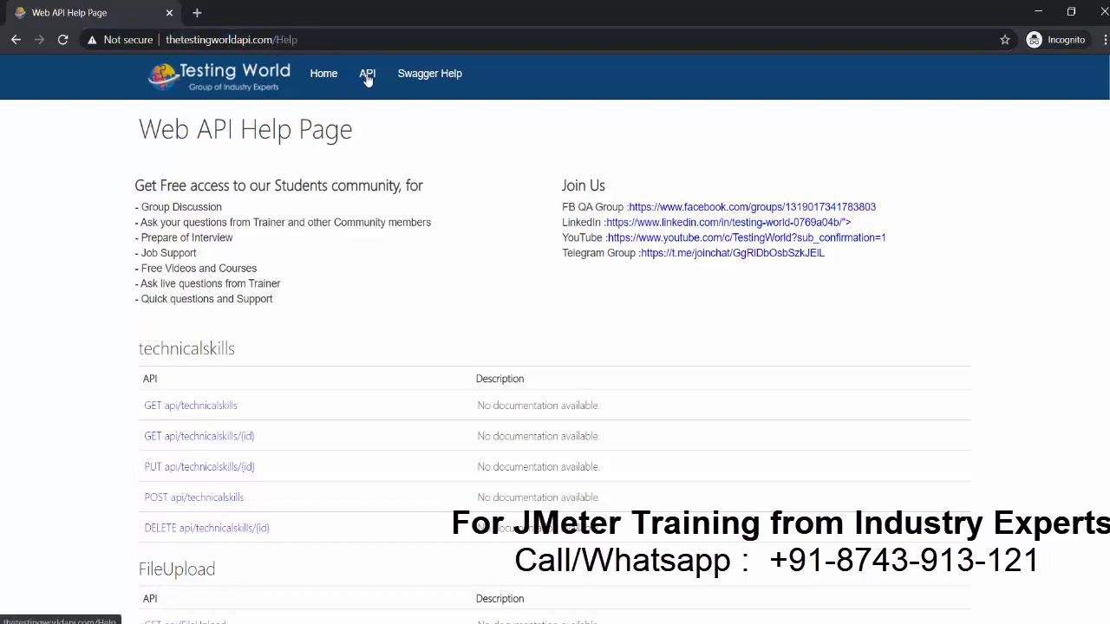
pyautogui.click(367, 79)
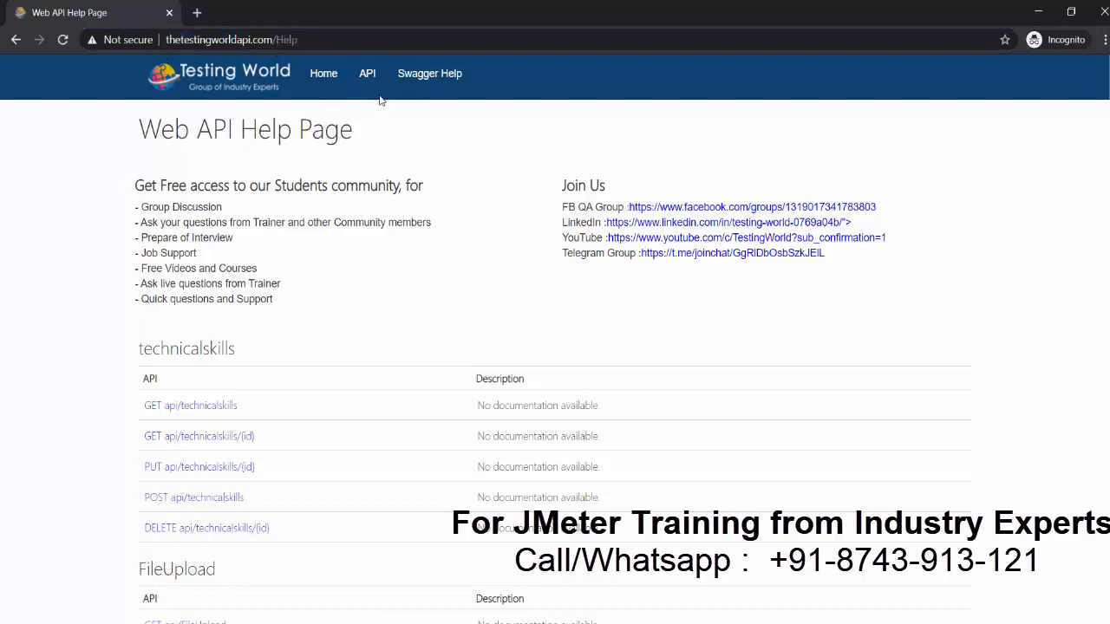
pyautogui.scroll(-4, 422, 178)
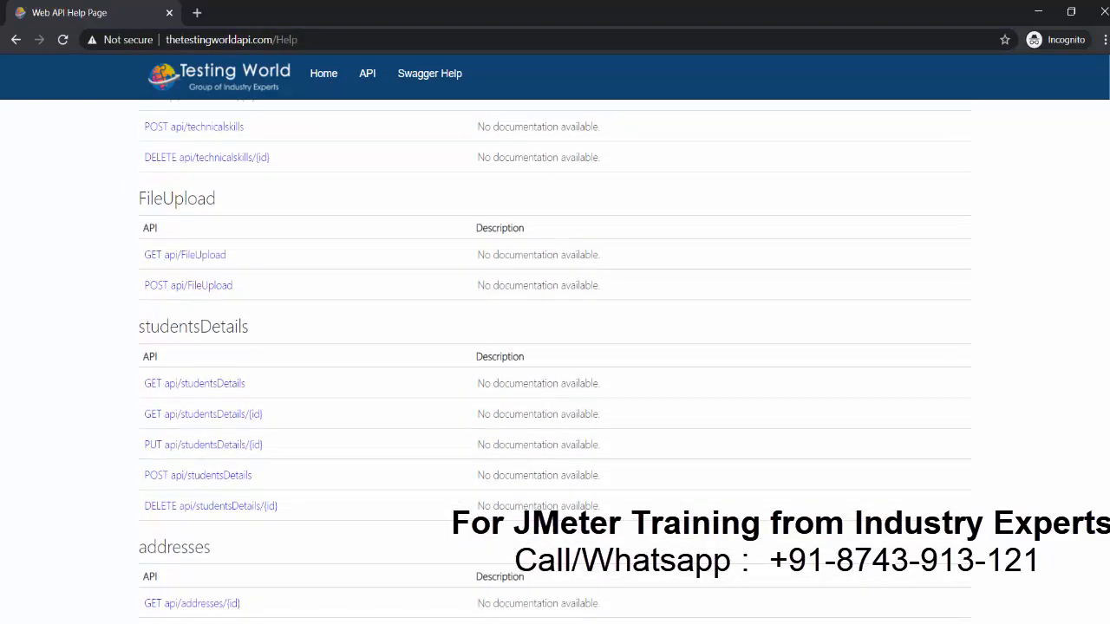
pyautogui.scroll(-1, 555, 360)
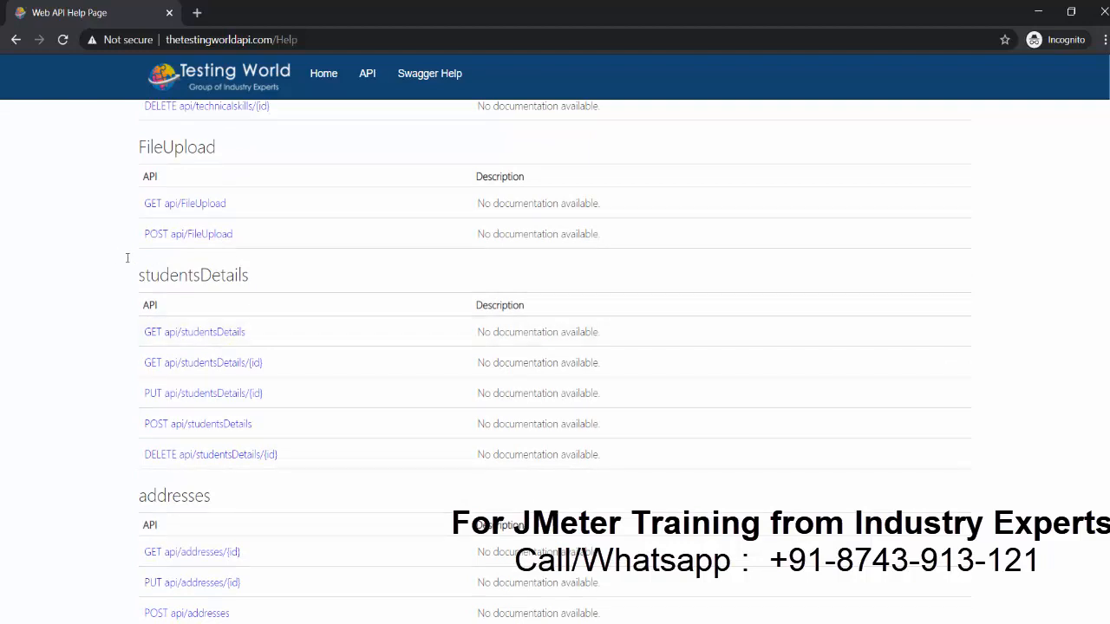
pyautogui.moveTo(137, 276); pyautogui.dragTo(255, 284)
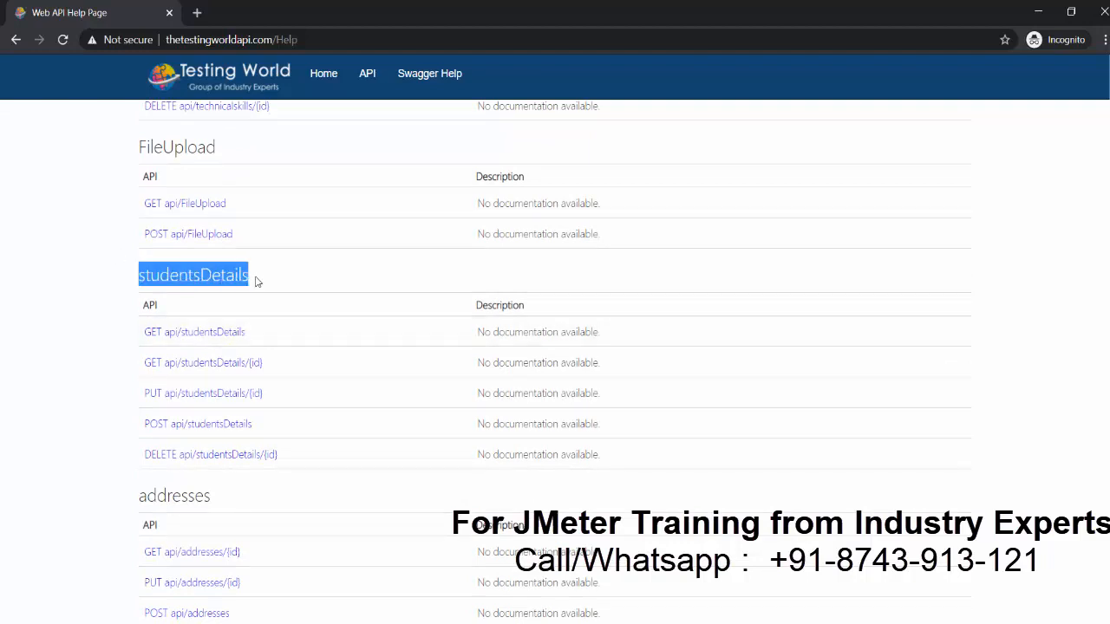
pyautogui.click(198, 436)
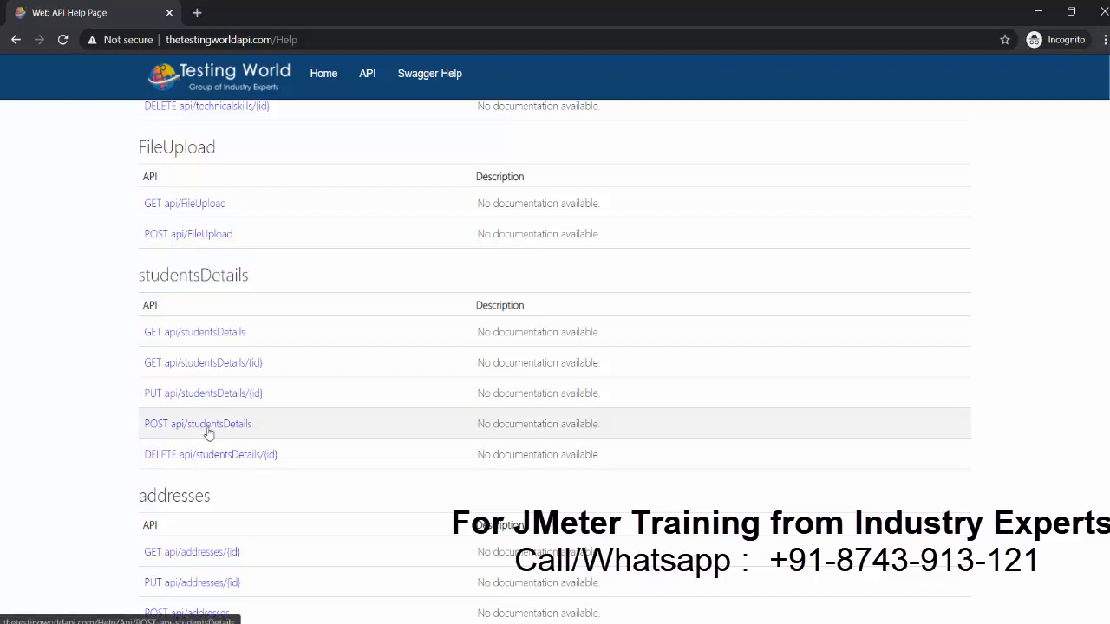
pyautogui.click(213, 433)
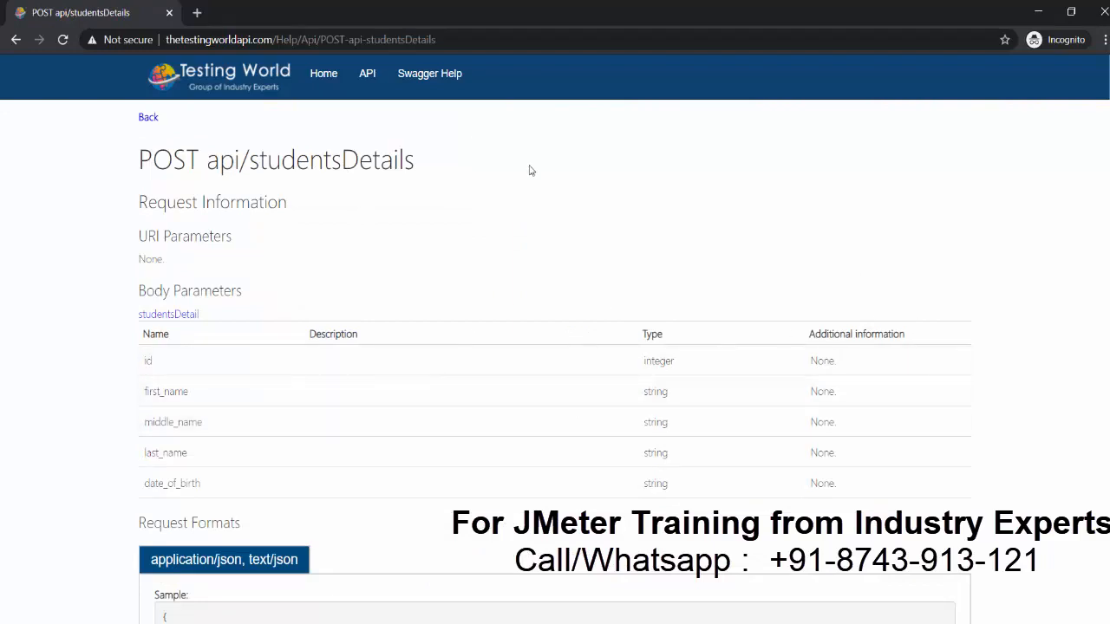
# Step: Open a blank Notepad document and enter the label ENDPoint on its first line
pyautogui.press('super+r')
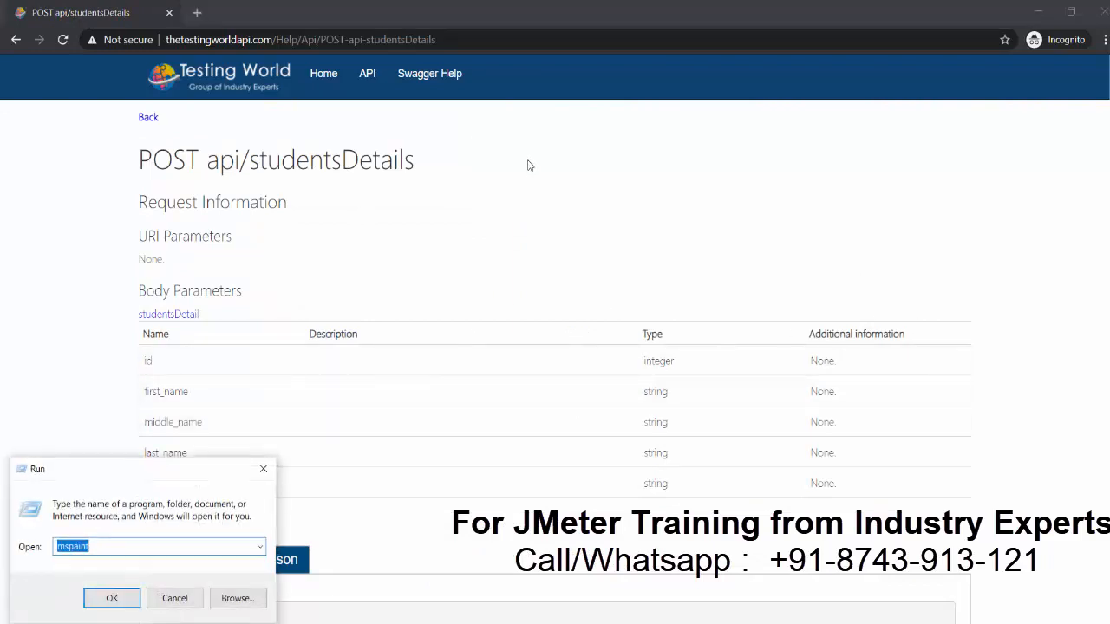
pyautogui.write('no')
pyautogui.press('Down')
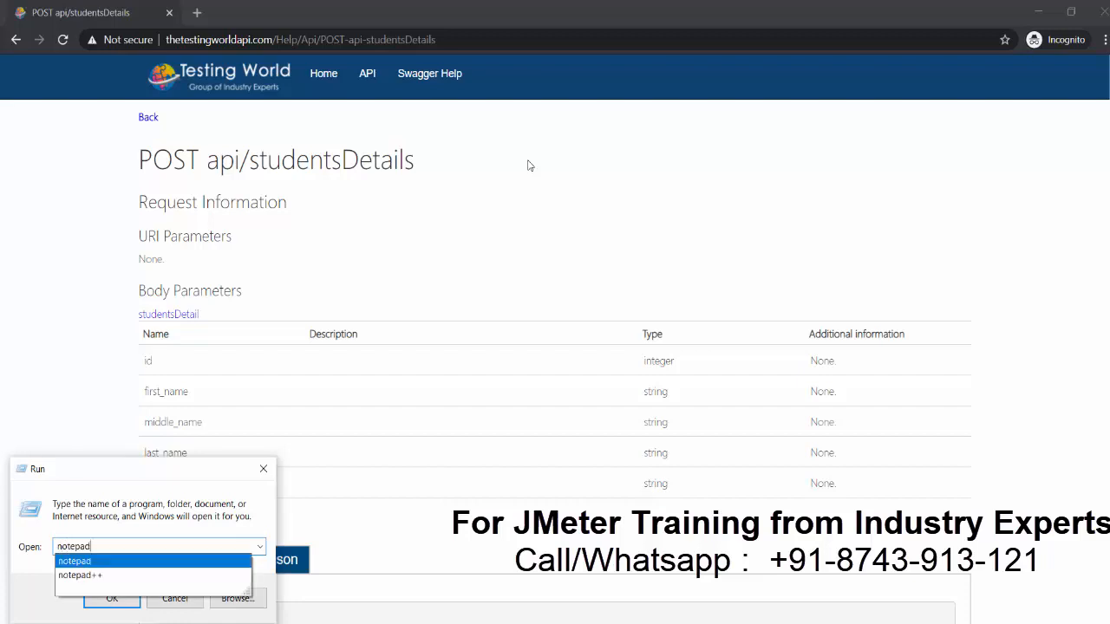
pyautogui.press('Return')
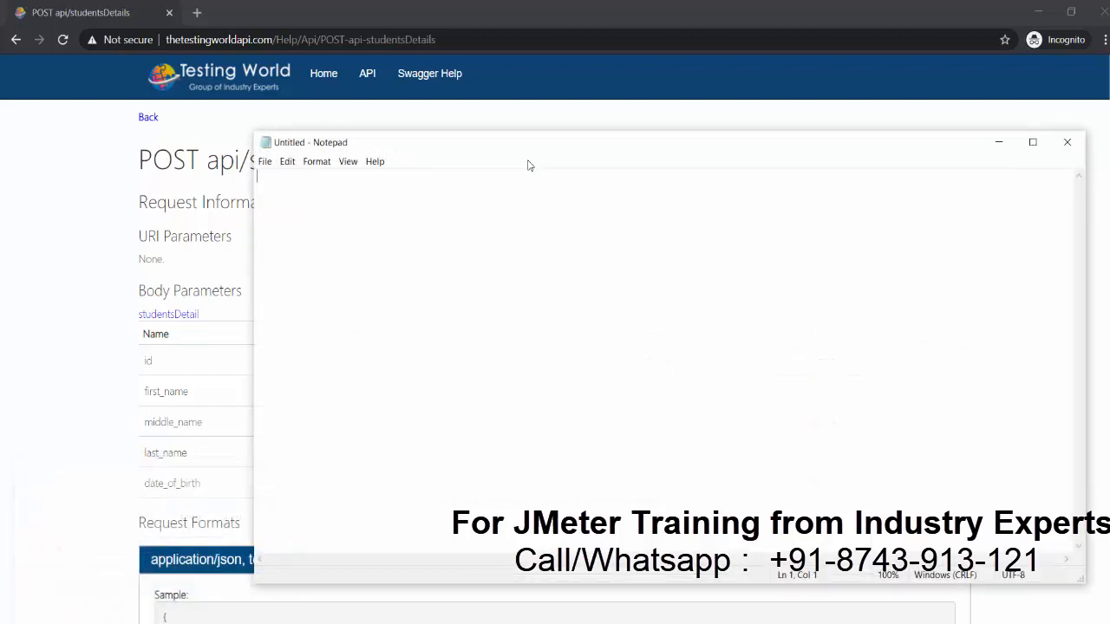
pyautogui.write('ENDPoint')
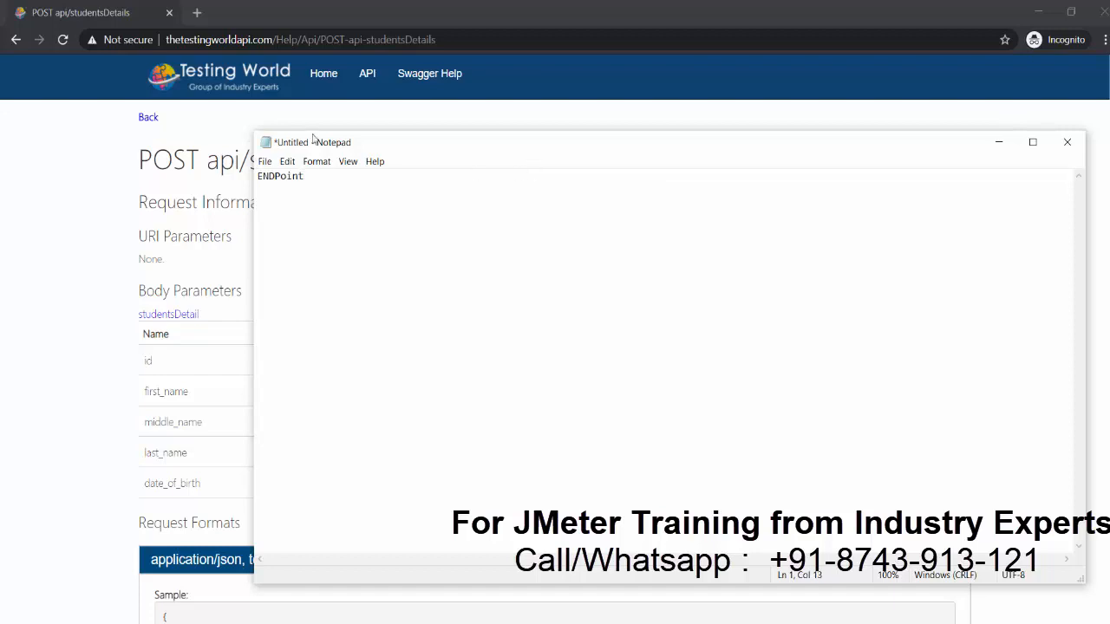
pyautogui.moveTo(275, 40); pyautogui.dragTo(154, 36)
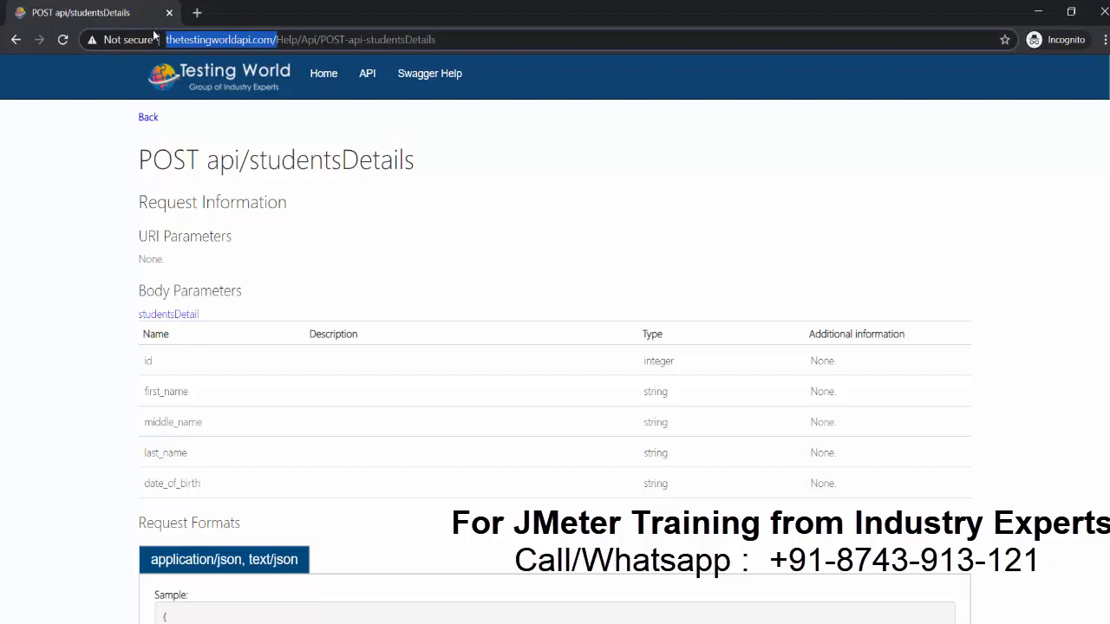
pyautogui.hotkey('ctrl', 'c')
pyautogui.hotkey('alt', 'Tab')
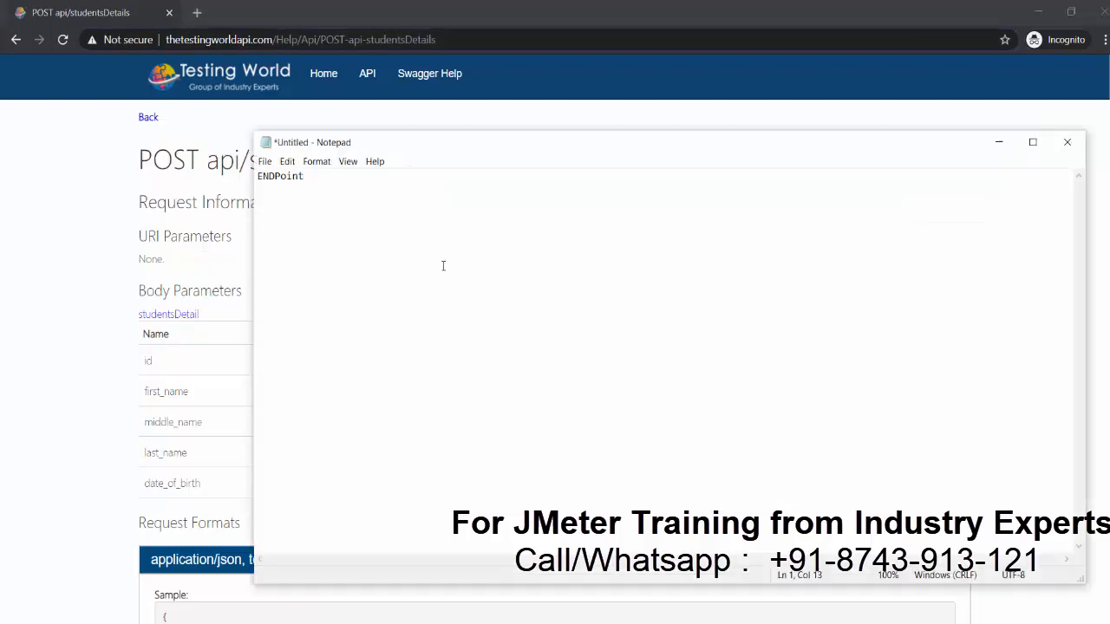
pyautogui.hotkey('ctrl', 'v')
pyautogui.moveTo(207, 165); pyautogui.dragTo(423, 171)
pyautogui.hotkey('ctrl', 'c')
pyautogui.hotkey('alt', 'Tab')
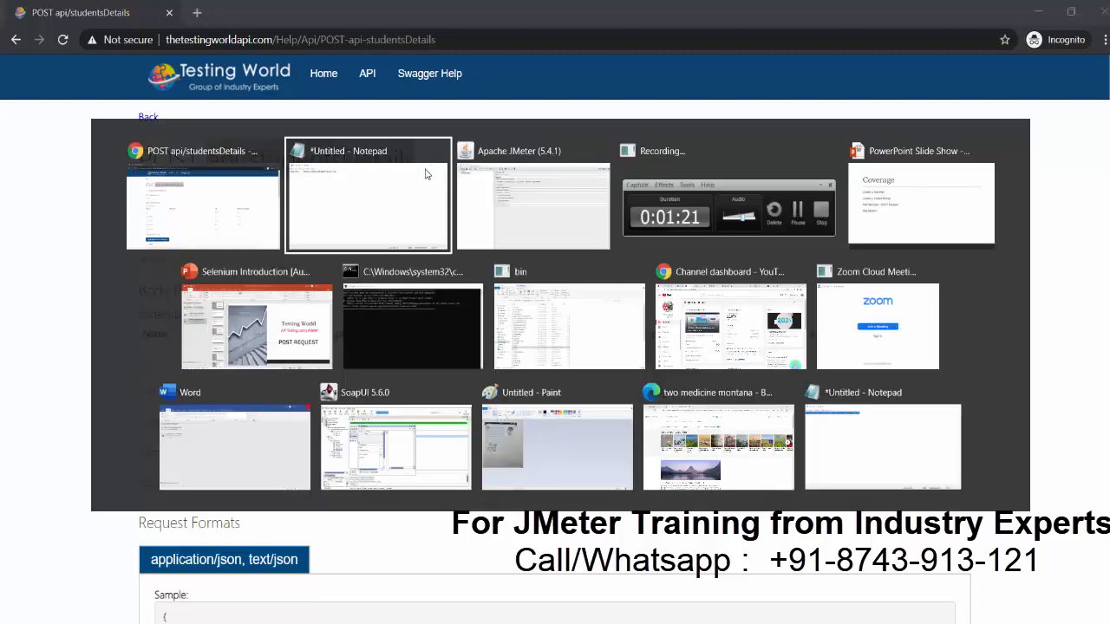
pyautogui.hotkey('ctrl', 'v')
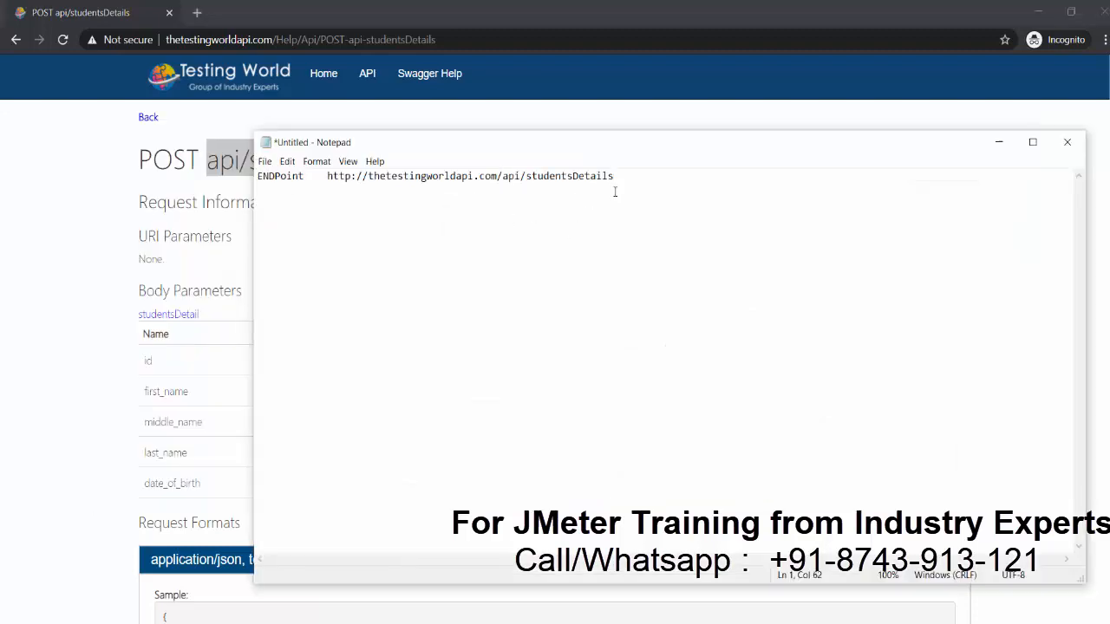
pyautogui.moveTo(633, 175); pyautogui.dragTo(315, 177)
# Step: Copy the sample JSON request body from the POST api/studentsDetails page into the note, leaving a blank line below the endpoint
pyautogui.doubleClick(186, 157)
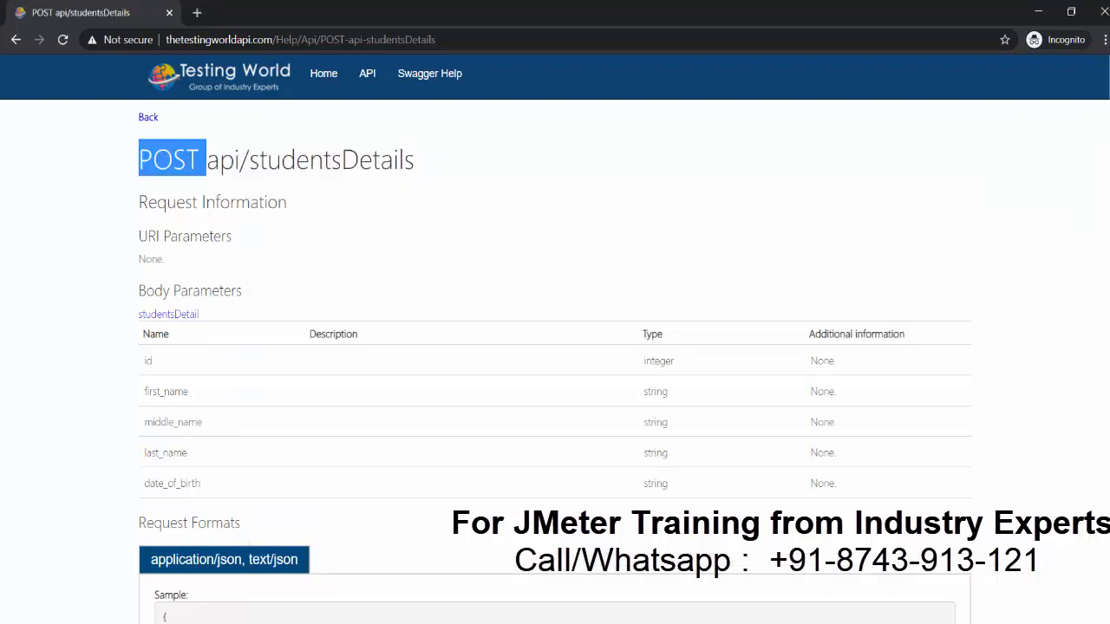
pyautogui.scroll(-2, 555, 362)
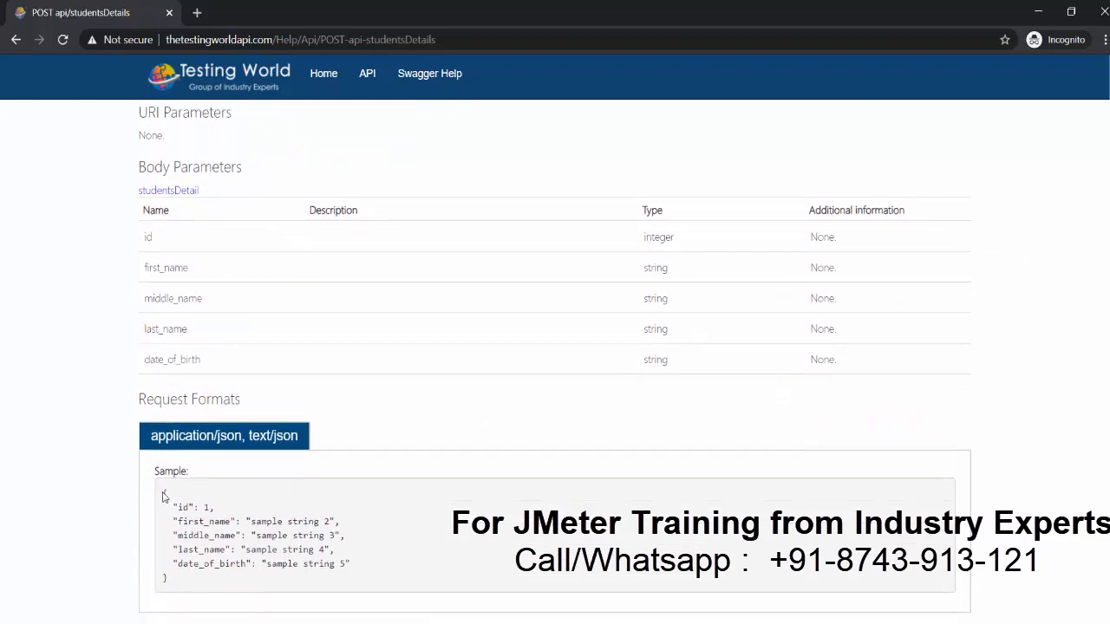
pyautogui.moveTo(163, 495); pyautogui.dragTo(180, 581)
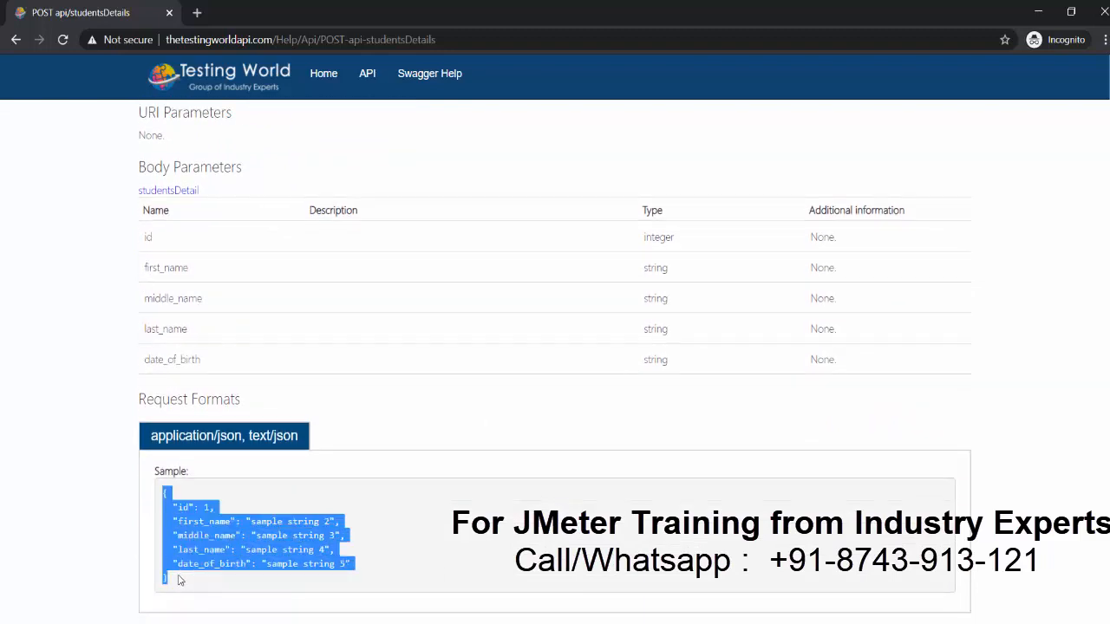
pyautogui.hotkey('alt', 'Tab')
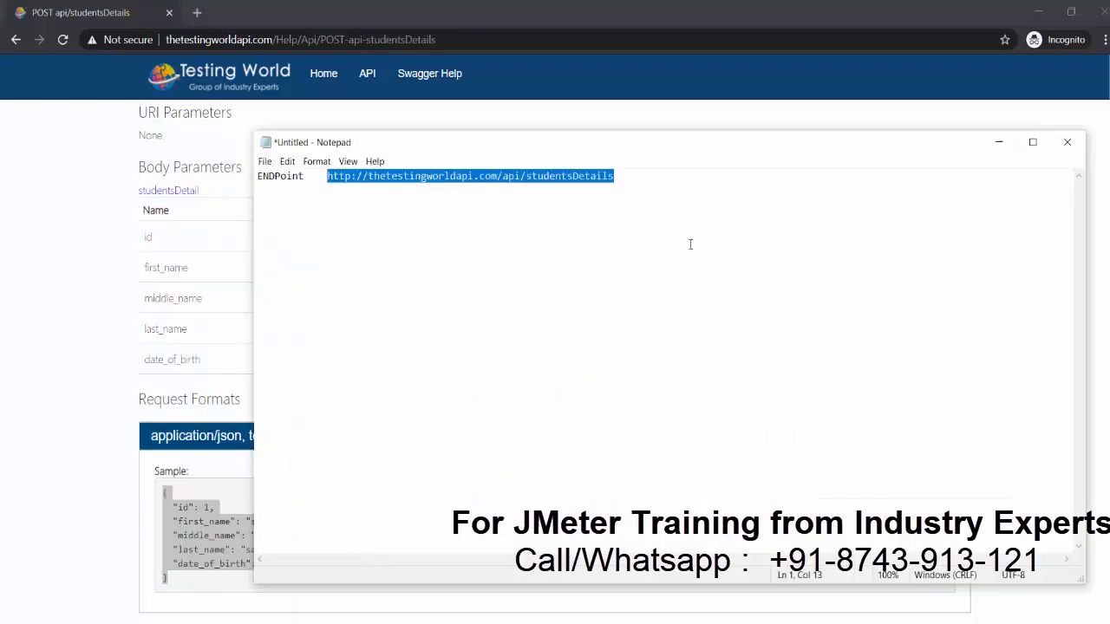
pyautogui.click(690, 245)
pyautogui.press('Return')
pyautogui.press('Return')
pyautogui.hotkey('ctrl', 'v')
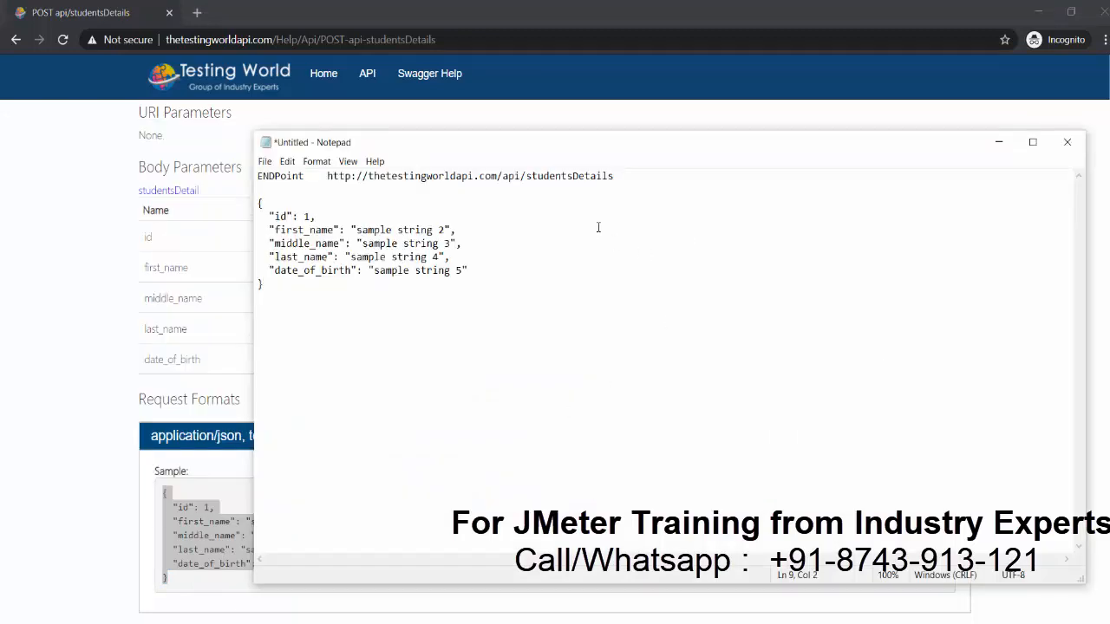
pyautogui.click(624, 176)
pyautogui.moveTo(616, 176); pyautogui.dragTo(327, 176)
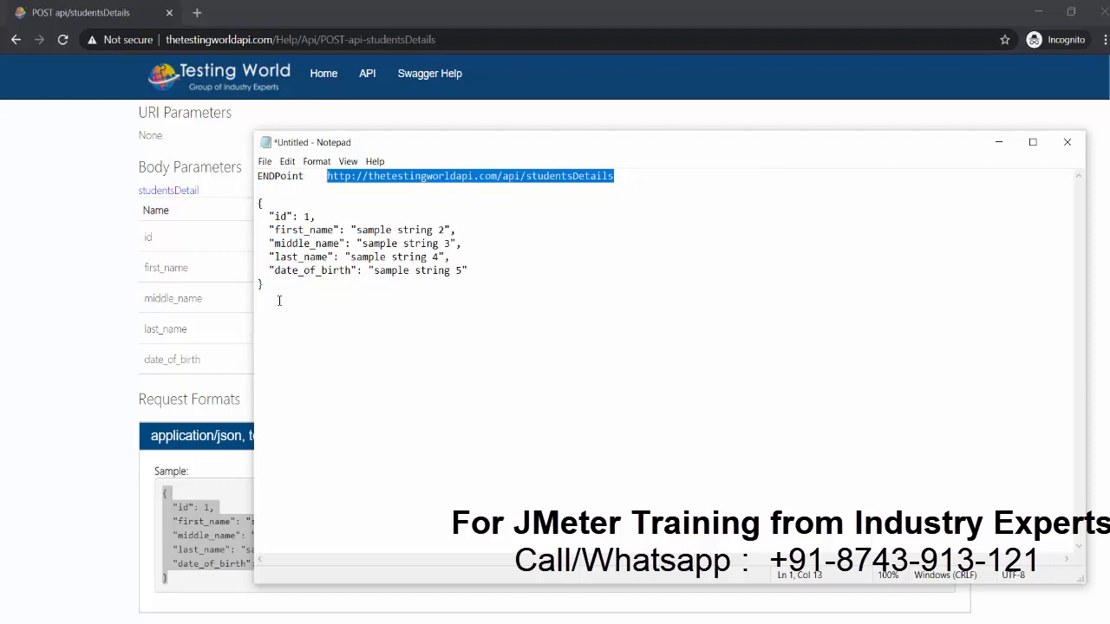
pyautogui.moveTo(279, 301); pyautogui.dragTo(256, 201)
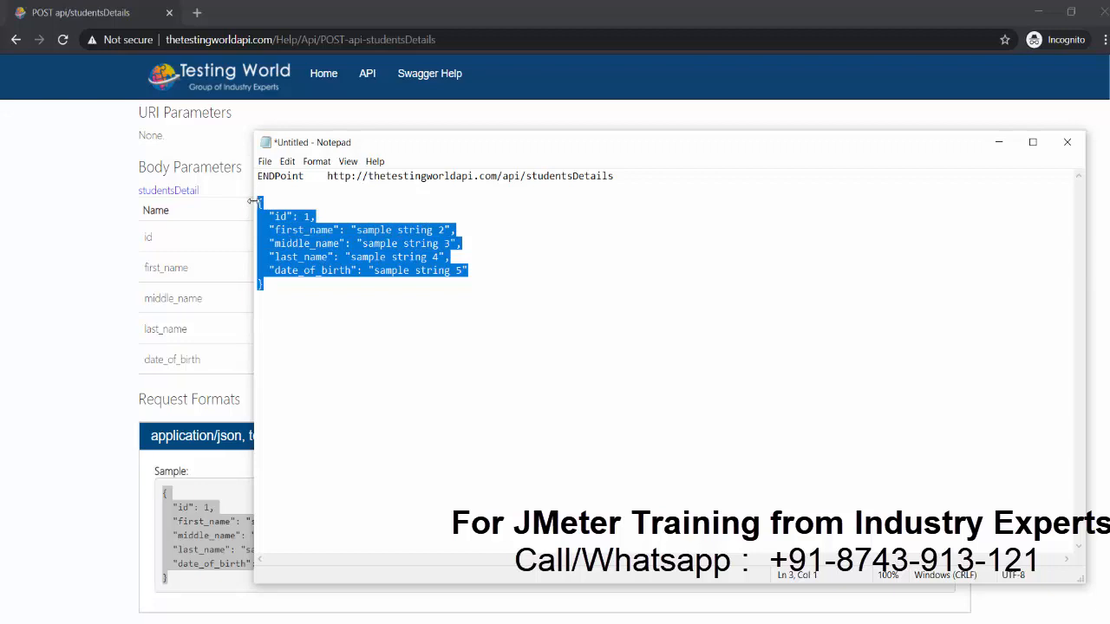
# Step: Switch to JMeter and add an HTTP Request sampler to the Post_API_Testing thread group
pyautogui.click(629, 380)
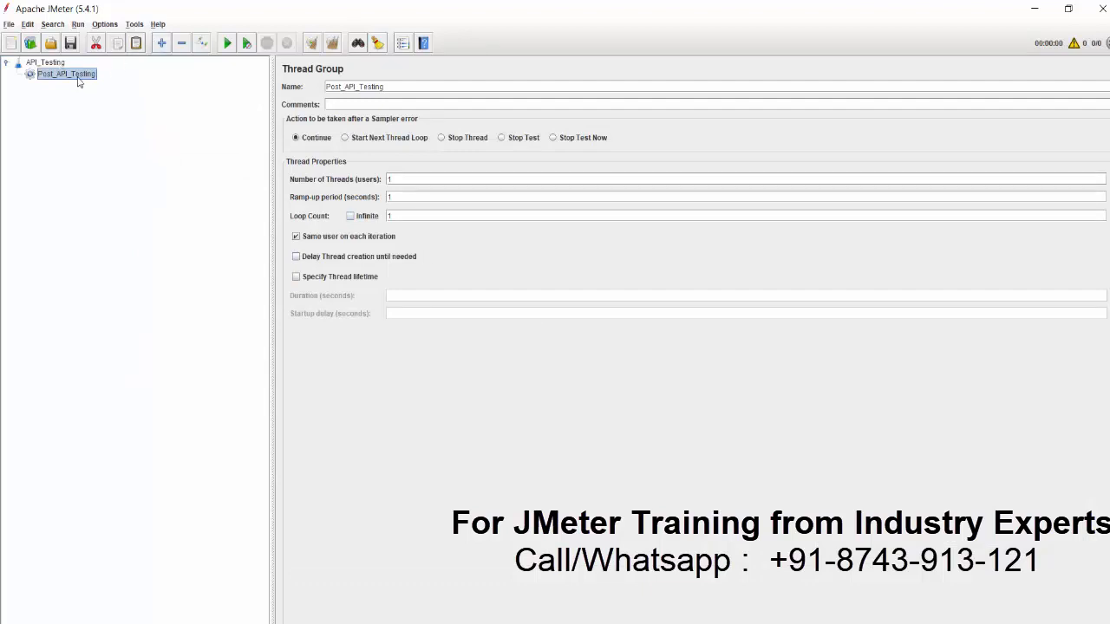
pyautogui.rightClick(78, 82)
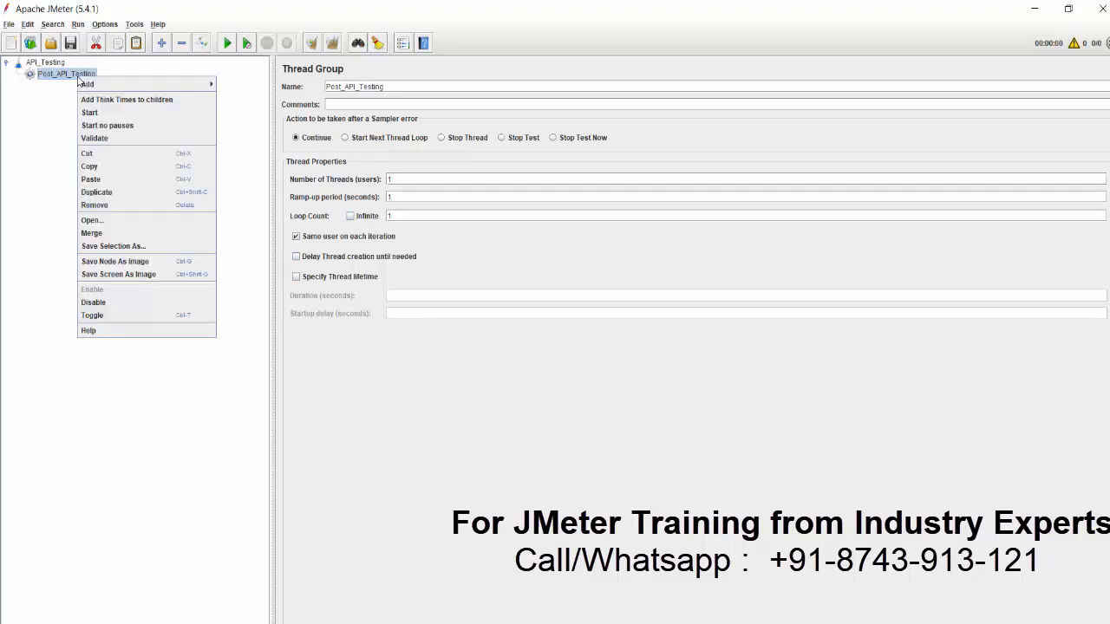
pyautogui.moveTo(142, 85)
pyautogui.moveTo(235, 89)
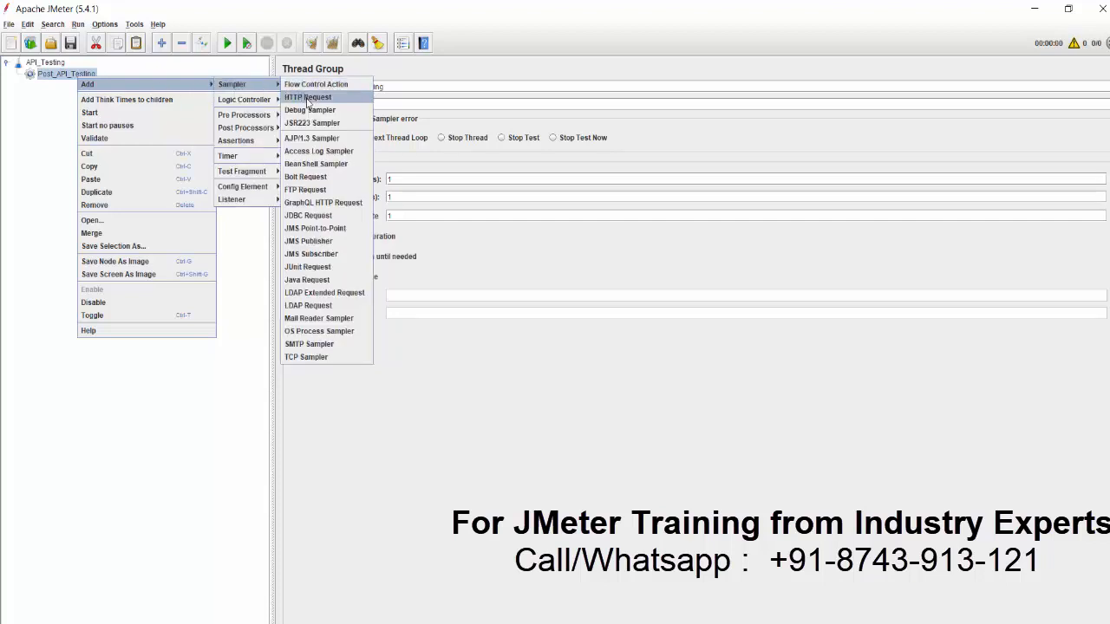
pyautogui.click(307, 98)
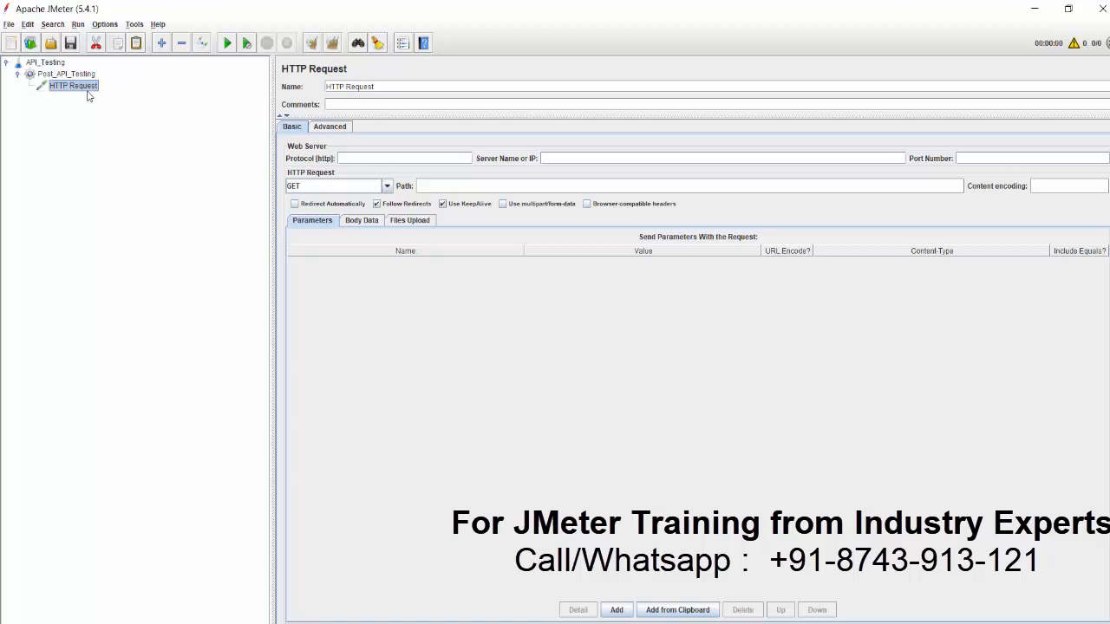
# Step: Name the HTTP request Add_New_Student and set its method to POST
pyautogui.moveTo(415, 86); pyautogui.dragTo(256, 88)
pyautogui.write('Post')
pyautogui.press('BackSpace')
pyautogui.press('BackSpace')
pyautogui.press('BackSpace')
pyautogui.write('Add_New')
pyautogui.write('_Studnet')
pyautogui.click(387, 188)
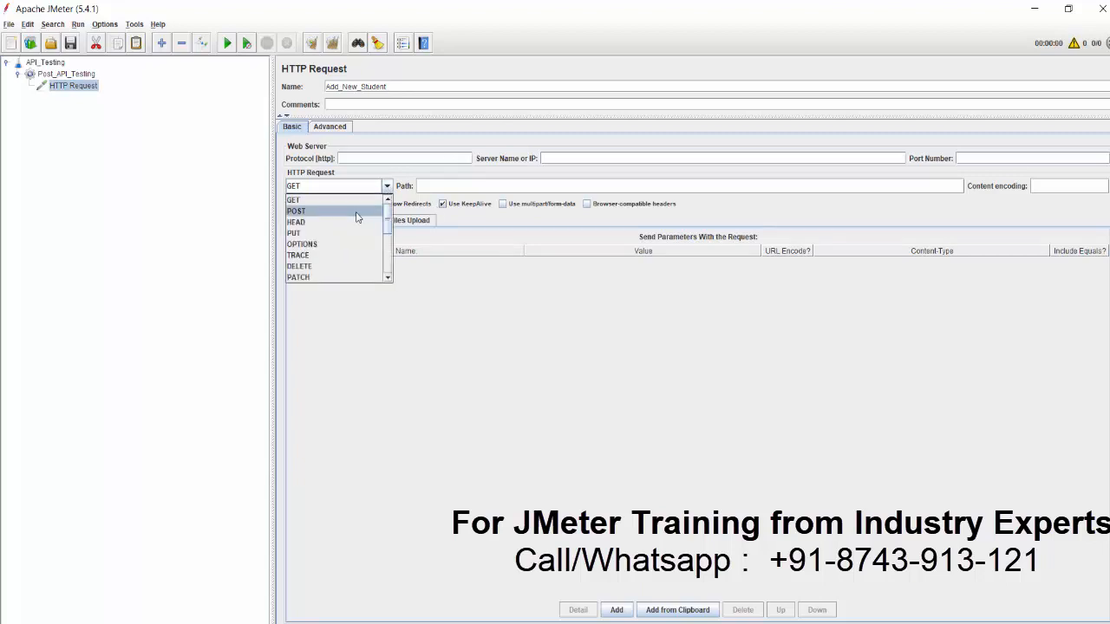
pyautogui.click(356, 212)
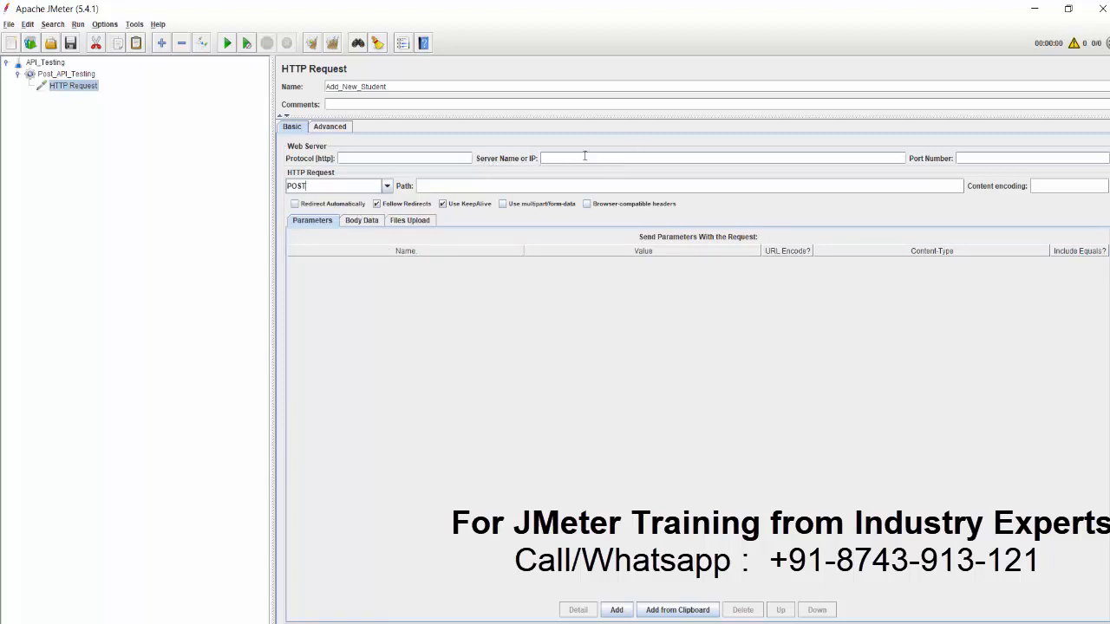
pyautogui.hotkey('alt', 'Tab')
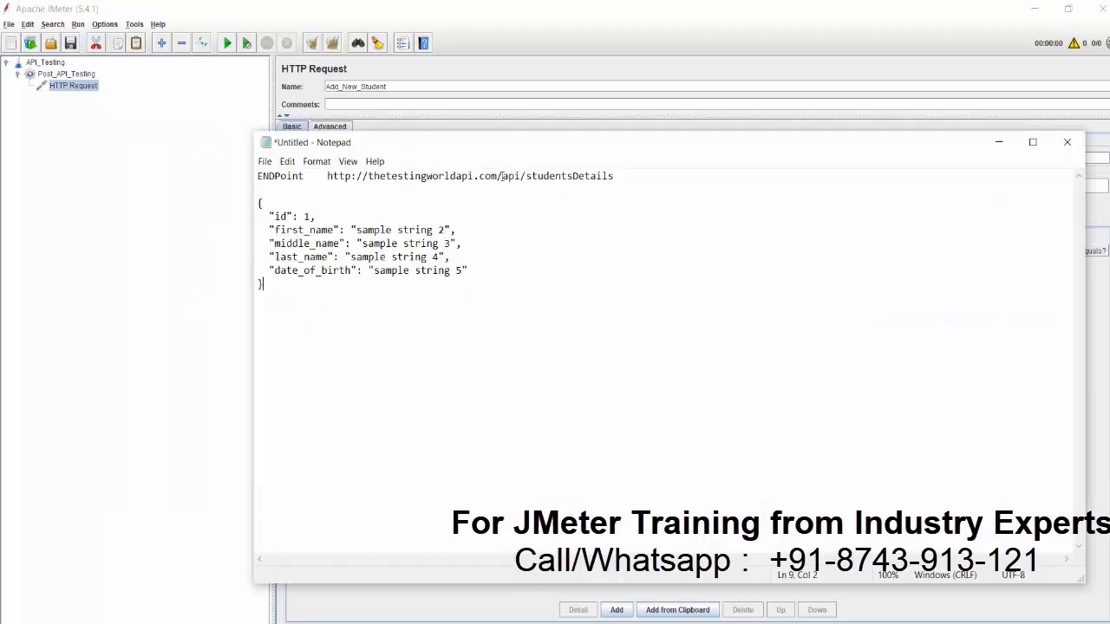
pyautogui.moveTo(501, 176); pyautogui.dragTo(326, 176)
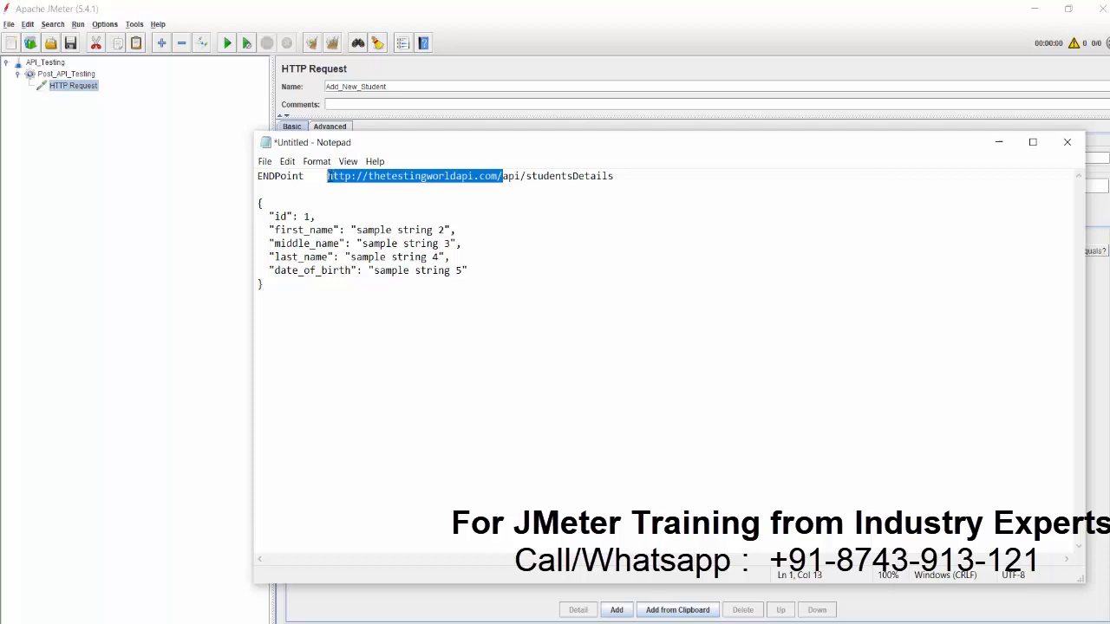
pyautogui.hotkey('ctrl', 'c')
pyautogui.hotkey('alt', 'Tab')
pyautogui.hotkey('ctrl', 'v')
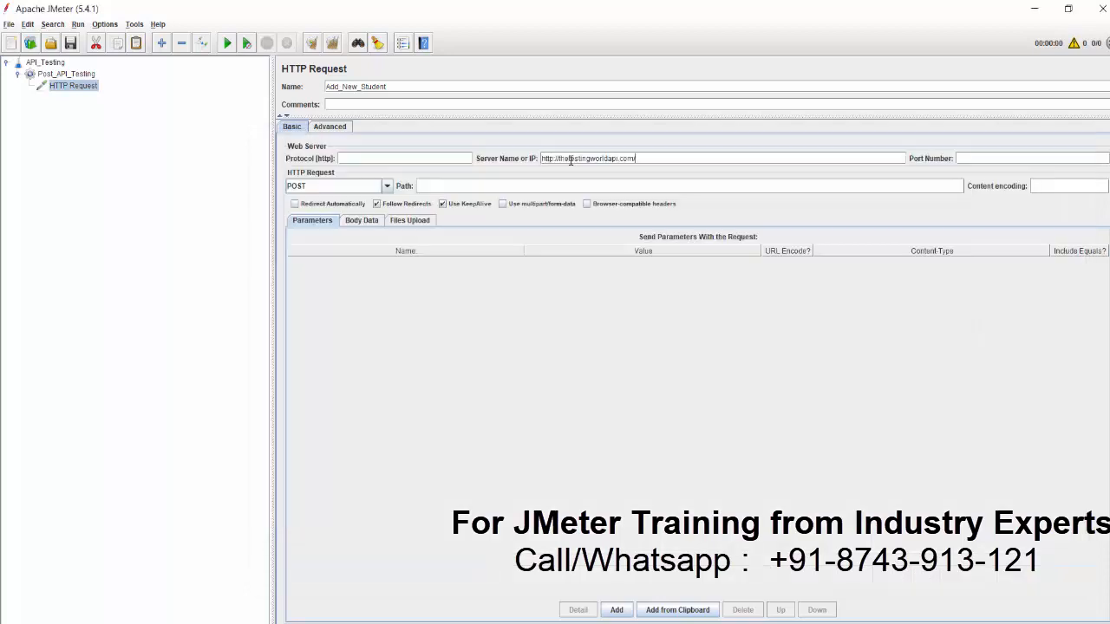
pyautogui.moveTo(568, 159); pyautogui.dragTo(501, 163)
pyautogui.press('BackSpace')
pyautogui.write('www.')
pyautogui.click(557, 158)
pyautogui.moveTo(649, 157); pyautogui.dragTo(537, 149)
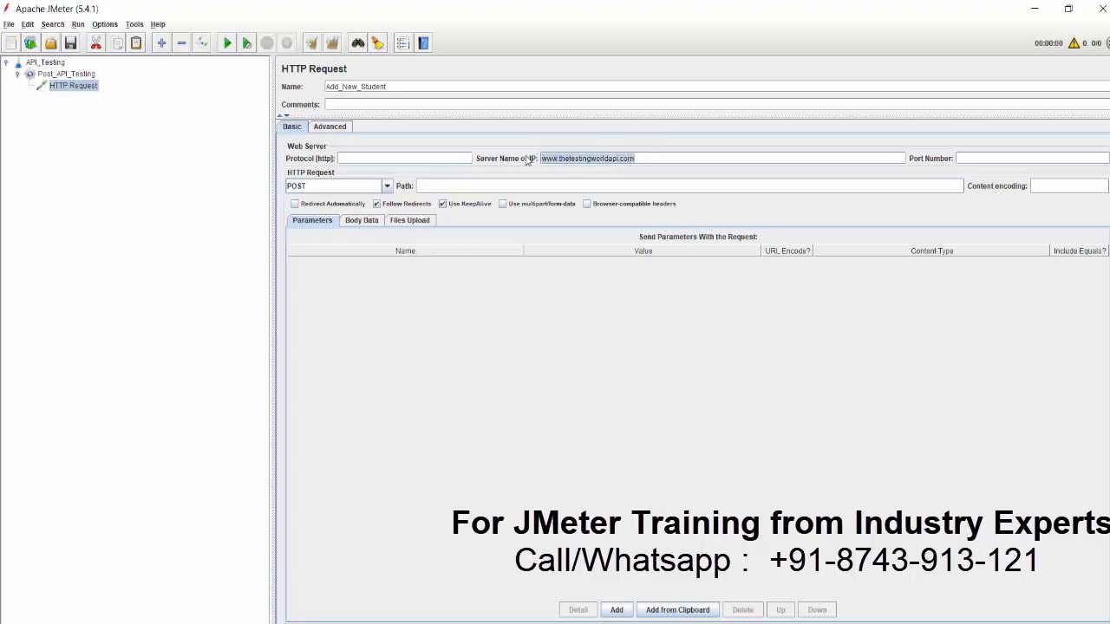
pyautogui.click(402, 159)
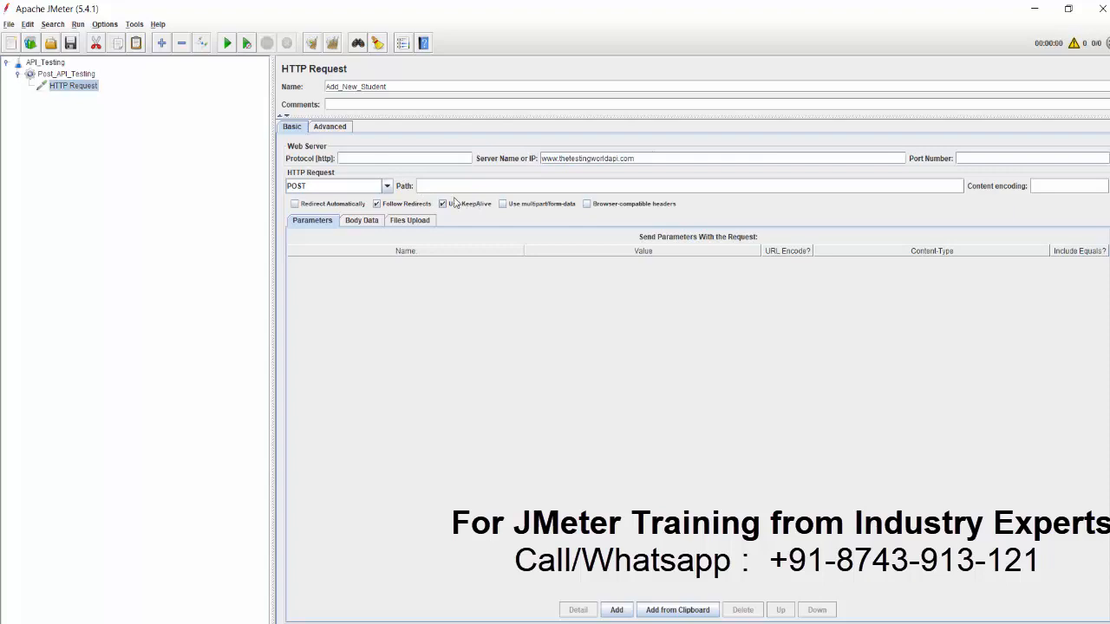
# Step: Copy /api/studentsDetails from the endpoint in the Notepad note into the HTTP request's path
pyautogui.hotkey('alt', 'Tab')
pyautogui.click(501, 178)
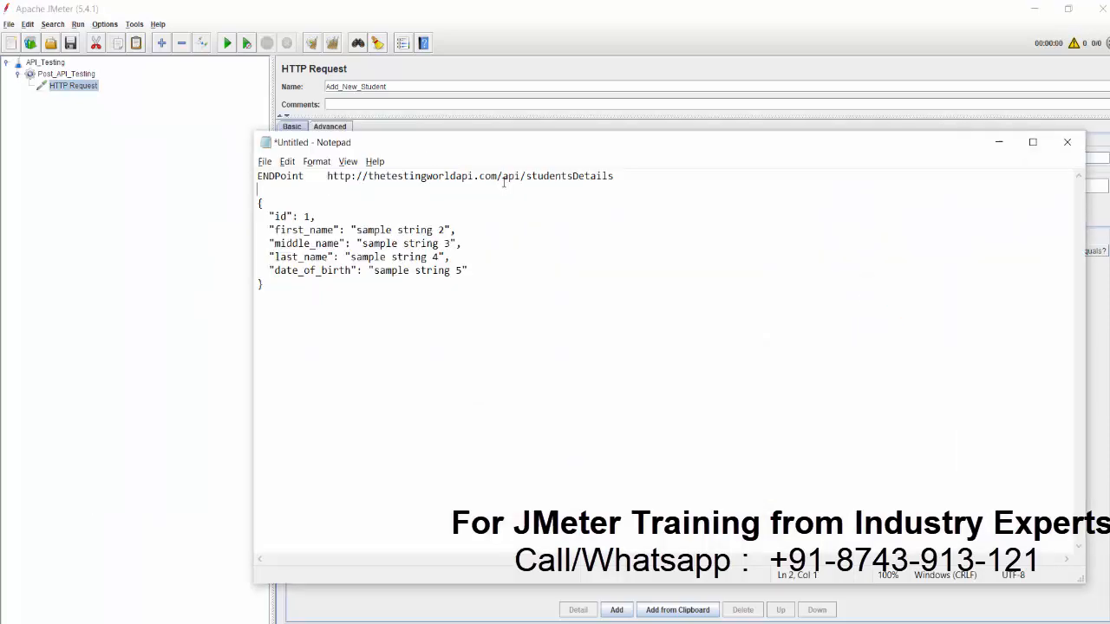
pyautogui.moveTo(498, 177); pyautogui.dragTo(619, 176)
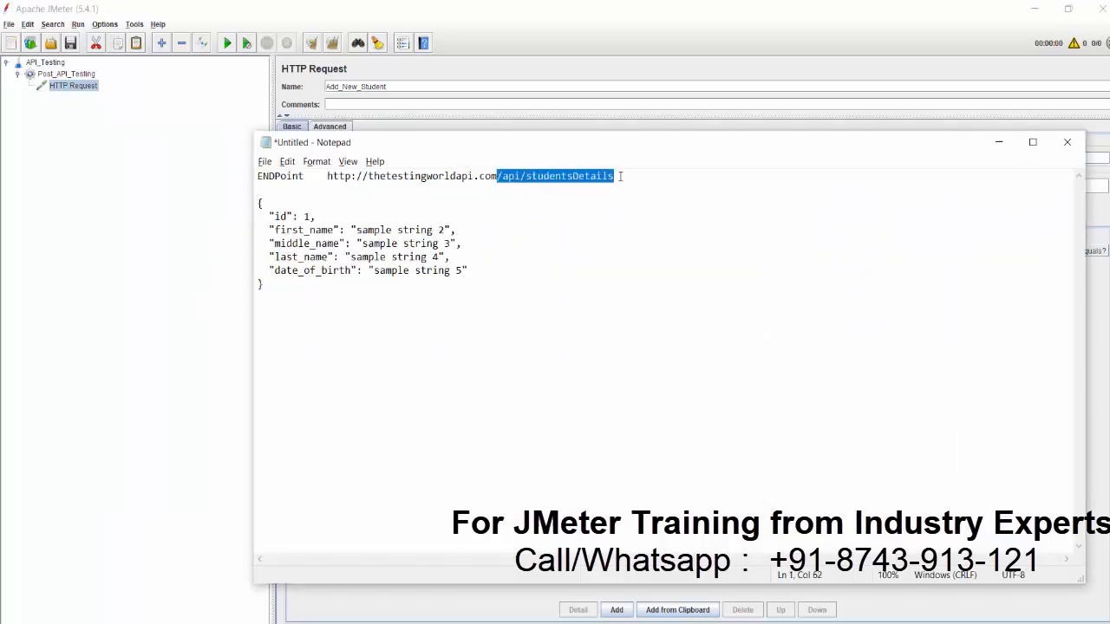
pyautogui.hotkey('alt', 'Tab')
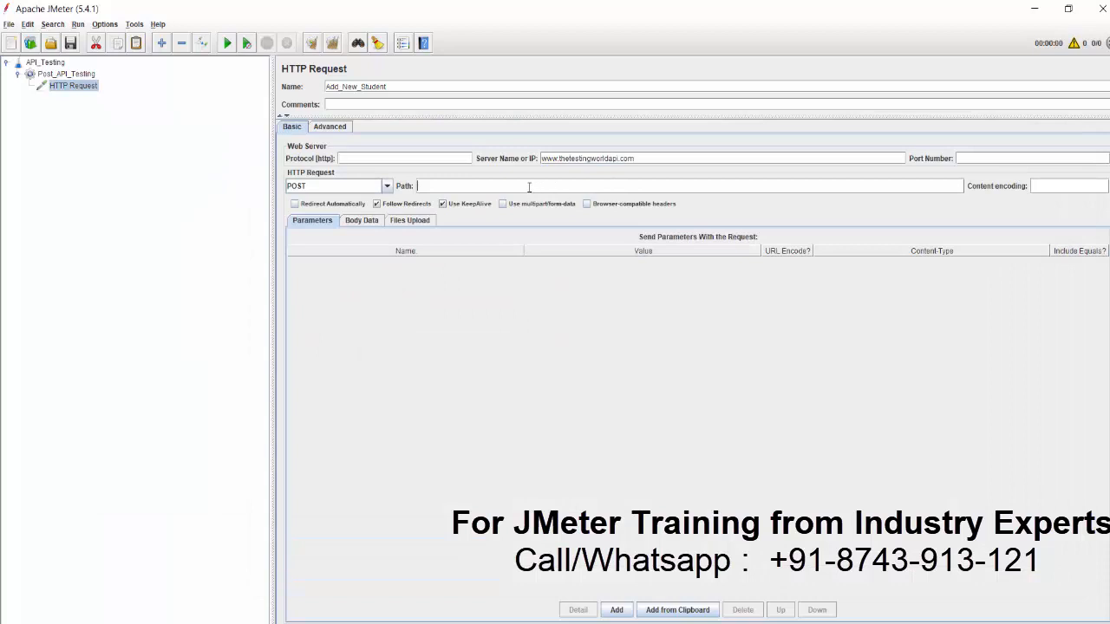
pyautogui.hotkey('ctrl', 'v')
pyautogui.moveTo(649, 159); pyautogui.dragTo(394, 184)
pyautogui.moveTo(318, 193); pyautogui.dragTo(281, 191)
# Step: Review the body parameters and the application/json sample on the browser's POST api/studentsDetails page, and return to JMeter
pyautogui.click(413, 623)
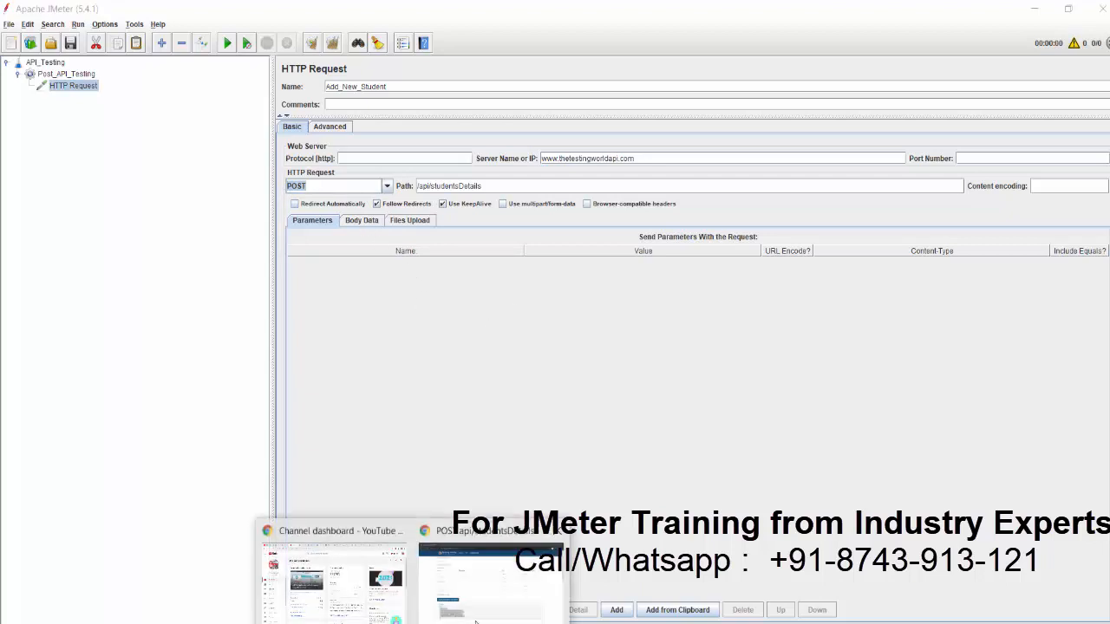
pyautogui.click(475, 621)
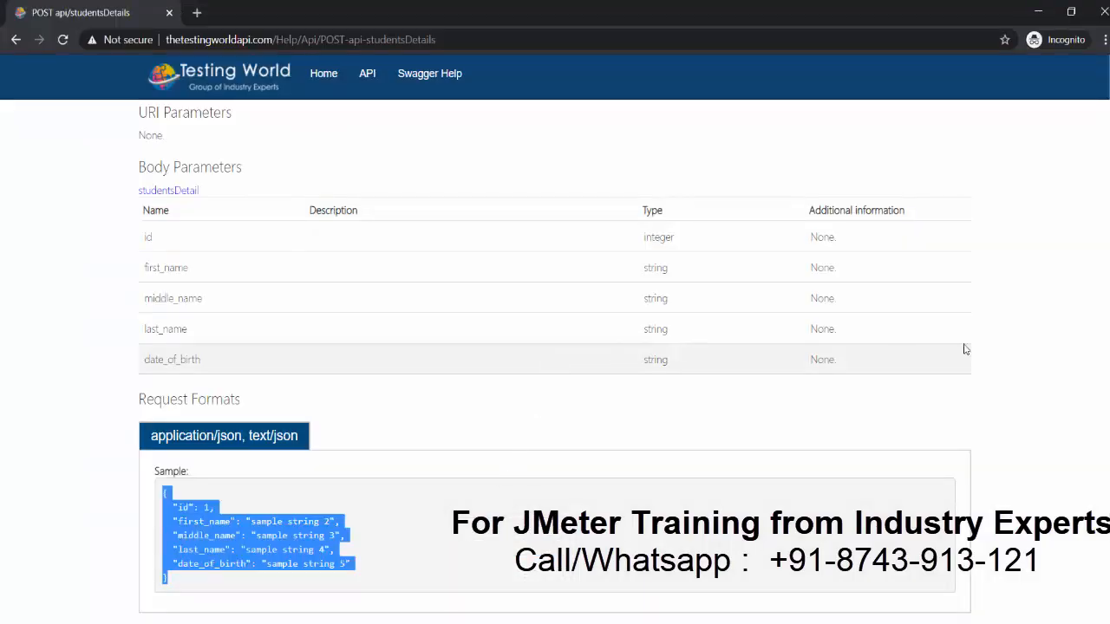
pyautogui.scroll(3, 692, 301)
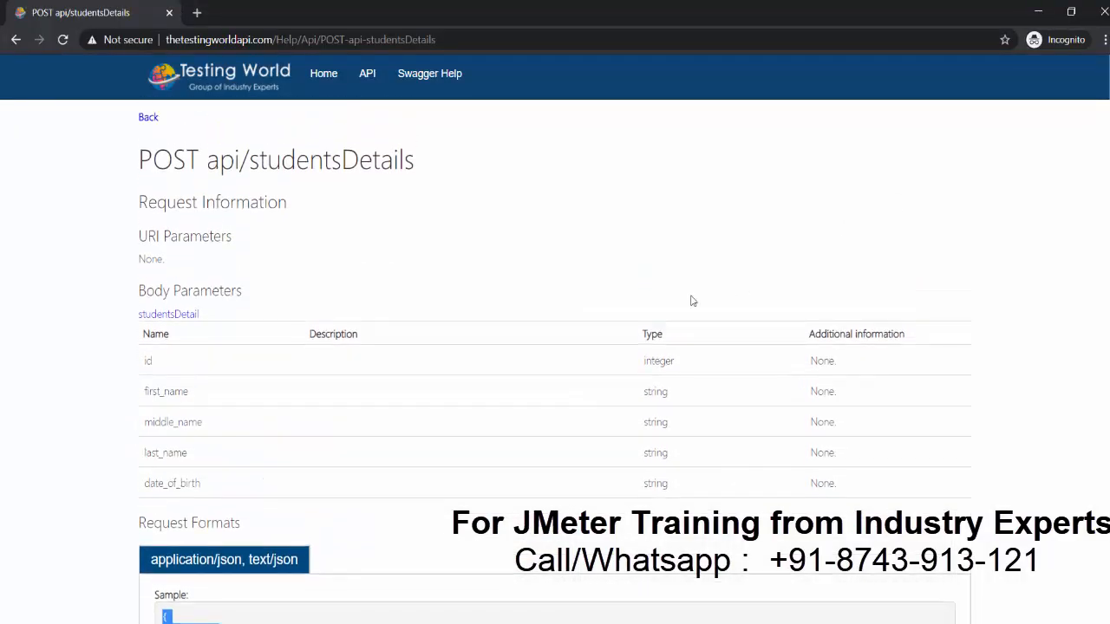
pyautogui.scroll(-4, 555, 361)
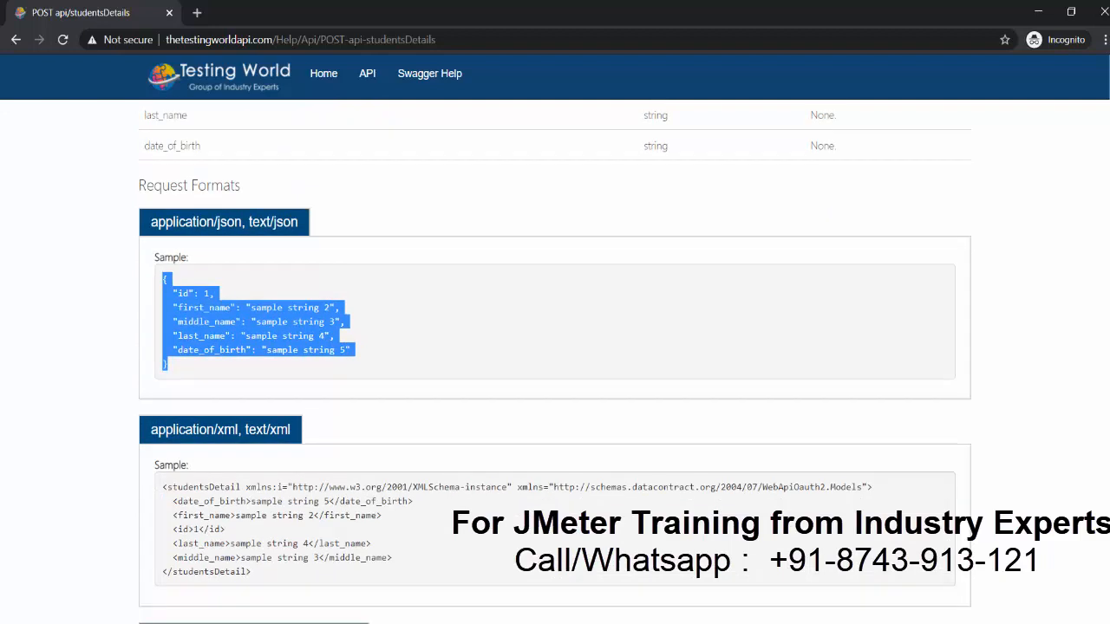
pyautogui.click(163, 276)
pyautogui.moveTo(165, 278); pyautogui.dragTo(189, 376)
pyautogui.hotkey('alt', 'Tab')
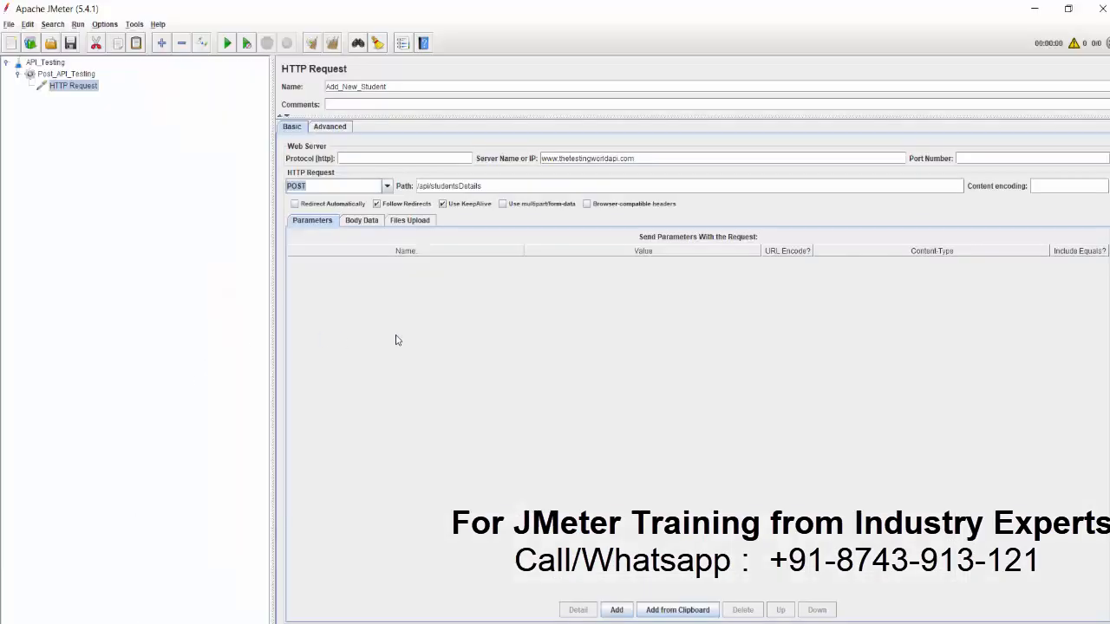
# Step: Copy the sample JSON body from the Notepad note into the HTTP request's body data
pyautogui.click(361, 221)
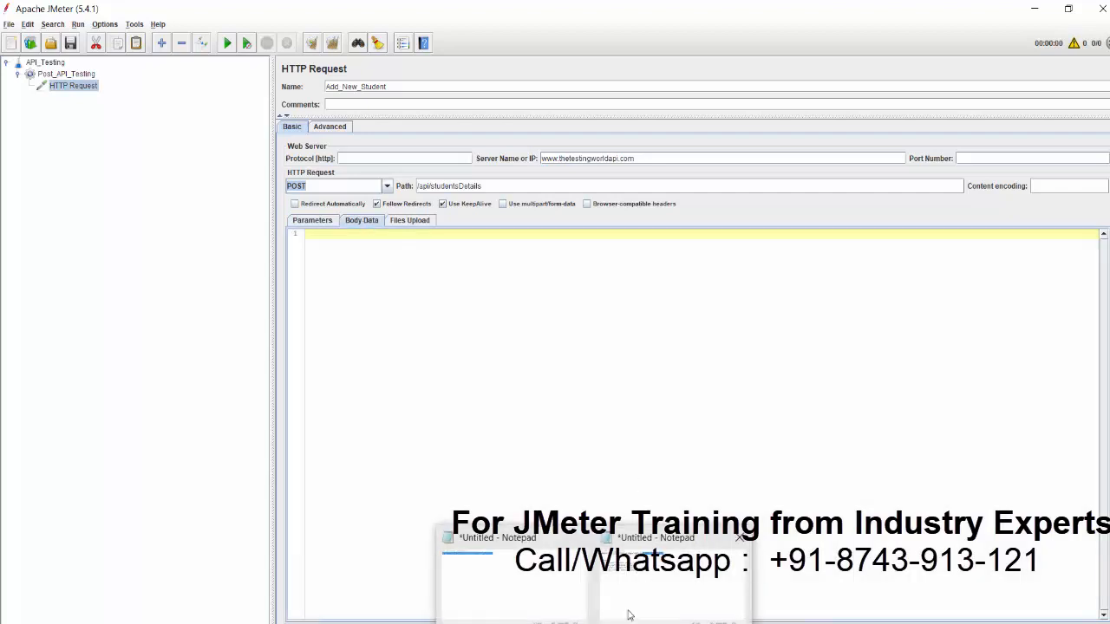
pyautogui.click(627, 614)
pyautogui.click(279, 315)
pyautogui.moveTo(279, 316); pyautogui.dragTo(246, 210)
pyautogui.hotkey('ctrl', 'c')
pyautogui.hotkey('alt', 'Tab')
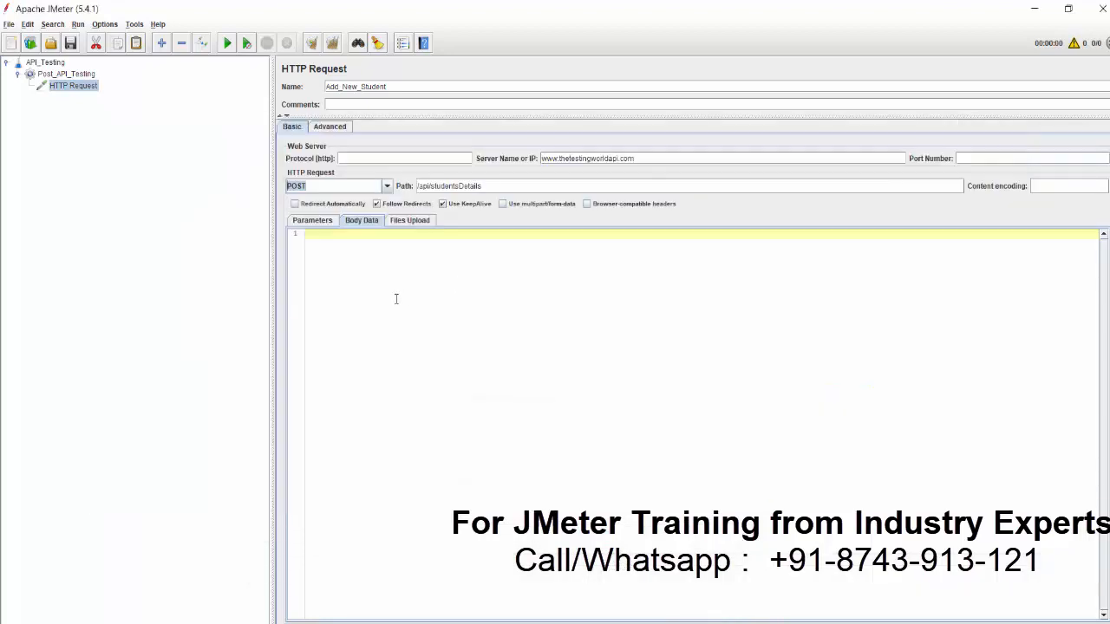
pyautogui.click(394, 297)
pyautogui.hotkey('ctrl', 'v')
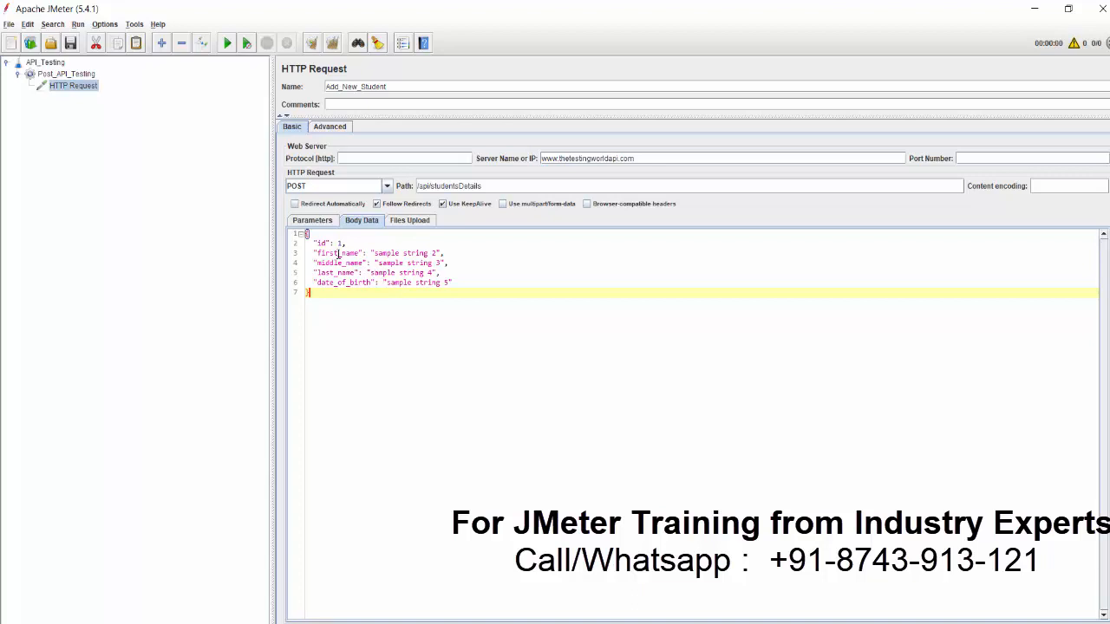
pyautogui.hotkey('ctrl', 'a')
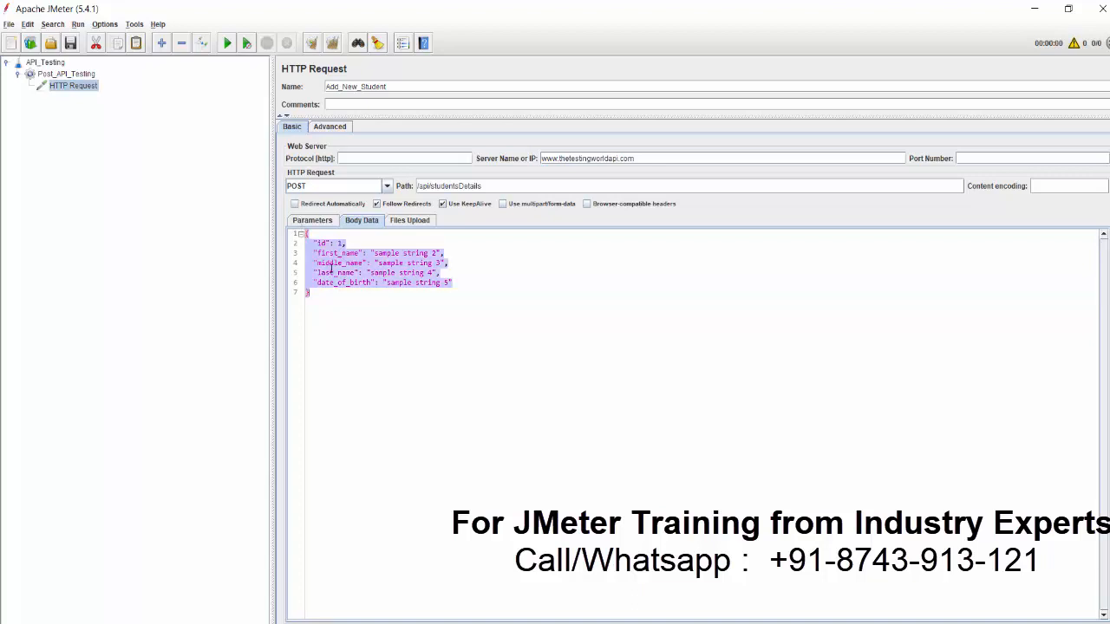
pyautogui.click(421, 274)
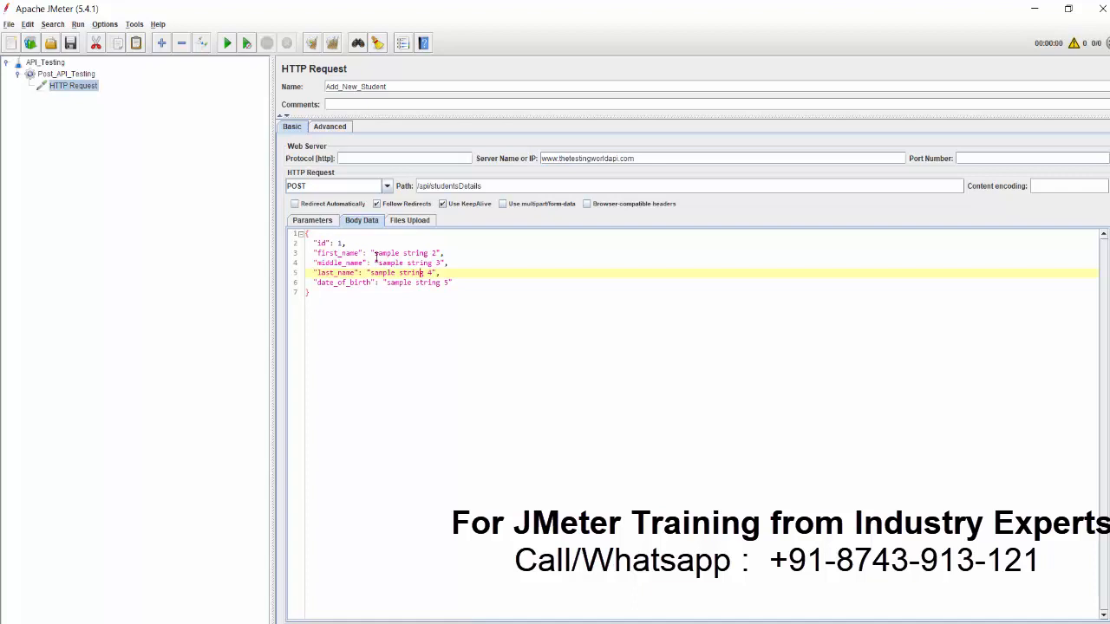
# Step: In the JSON body, set first_name to Testing, middle_name to M and last_name to World
pyautogui.moveTo(375, 252); pyautogui.dragTo(441, 251)
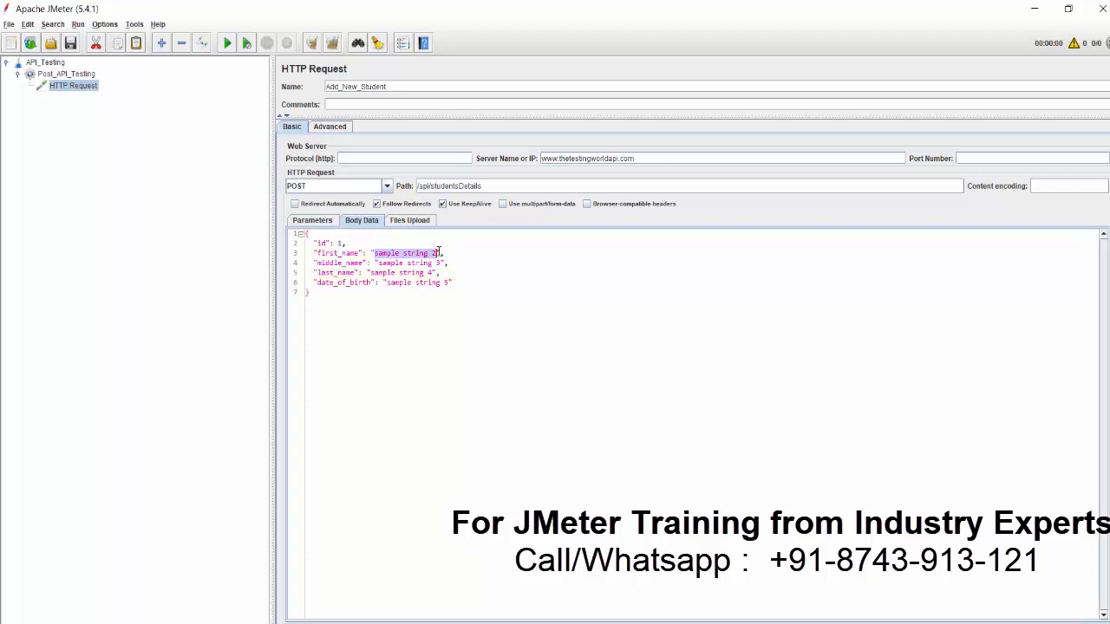
pyautogui.write('Testing')
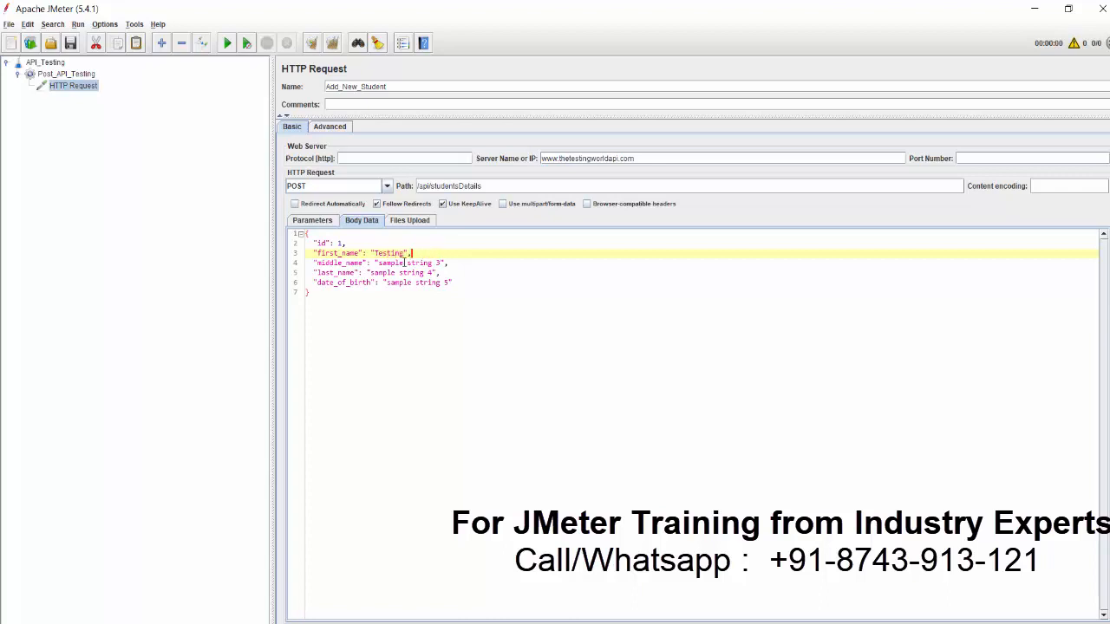
pyautogui.moveTo(379, 262); pyautogui.dragTo(441, 262)
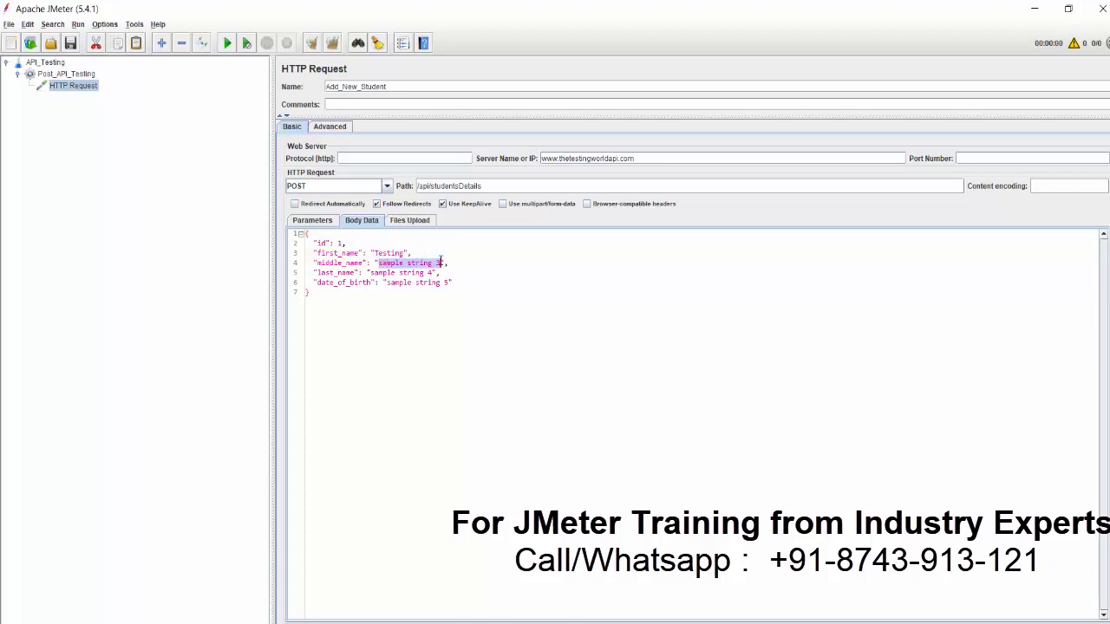
pyautogui.write('M')
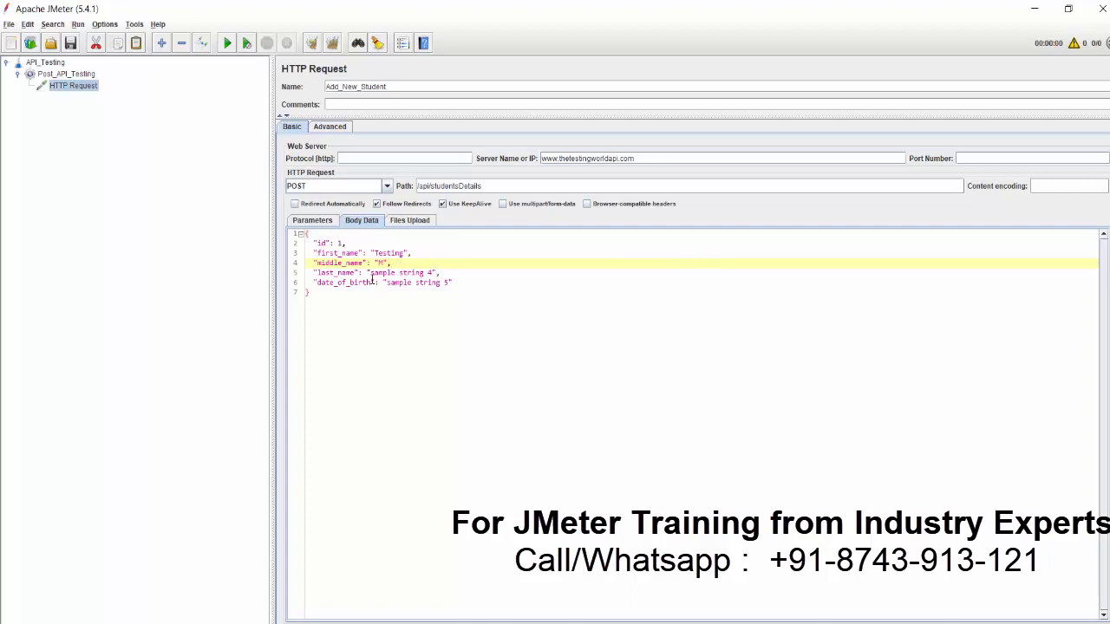
pyautogui.moveTo(371, 272); pyautogui.dragTo(433, 273)
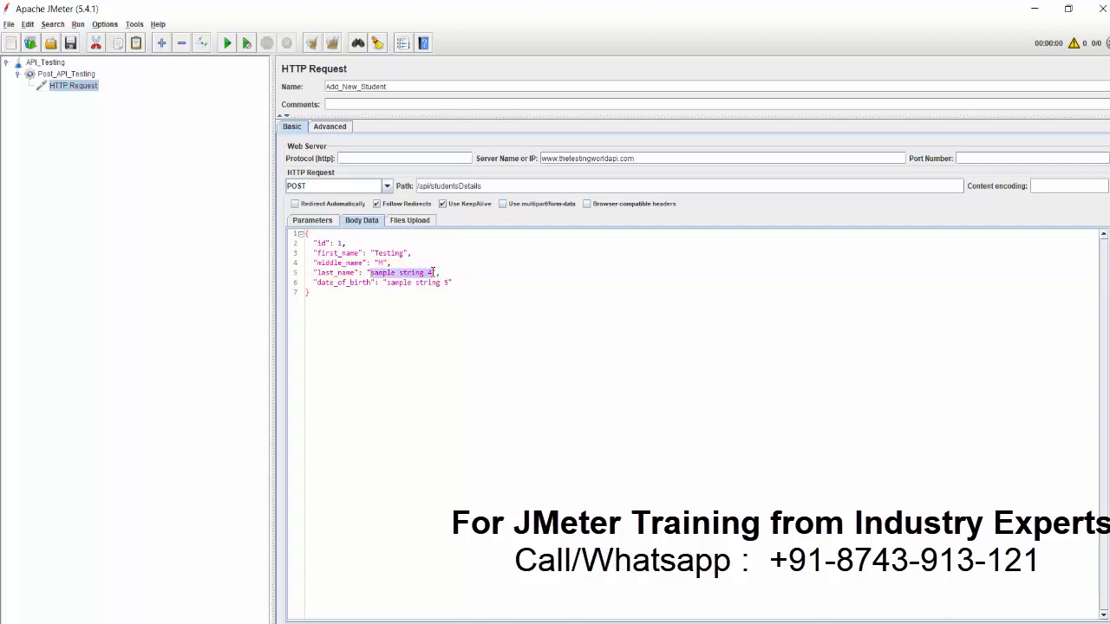
pyautogui.write('World')
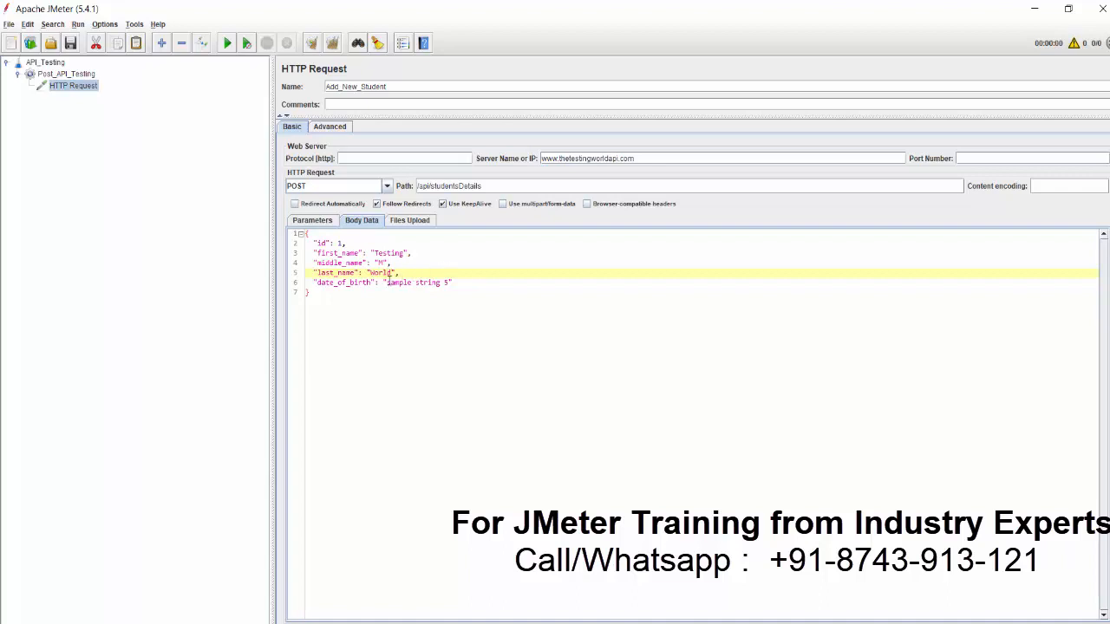
# Step: Replace the date_of_birth sample text in the JSON body with the student's date of birth
pyautogui.moveTo(387, 282); pyautogui.dragTo(448, 282)
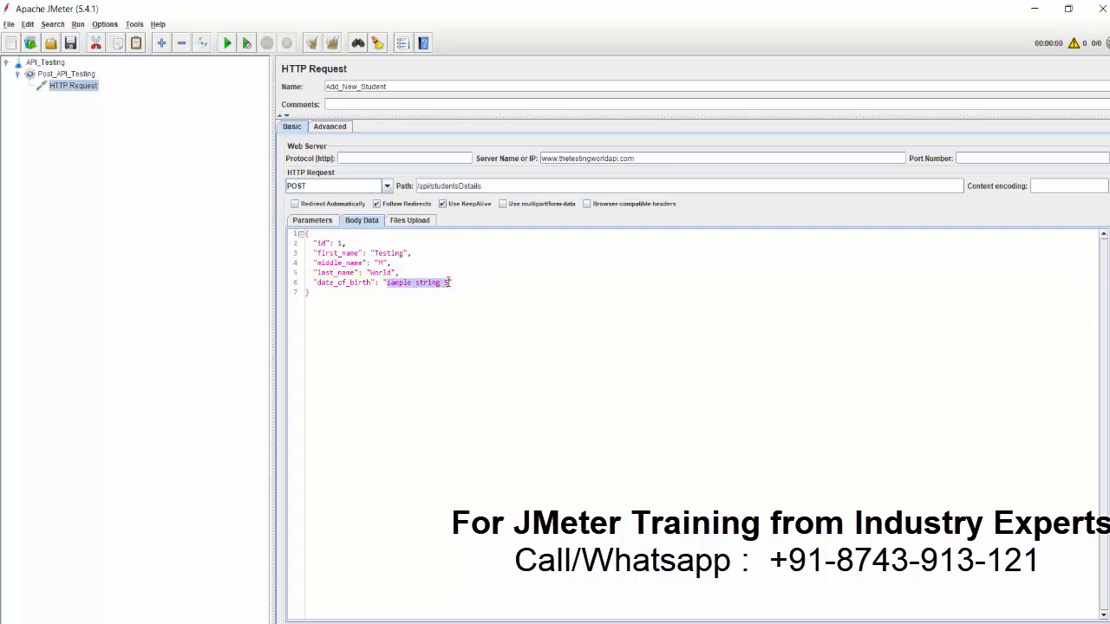
pyautogui.write('12/12/')
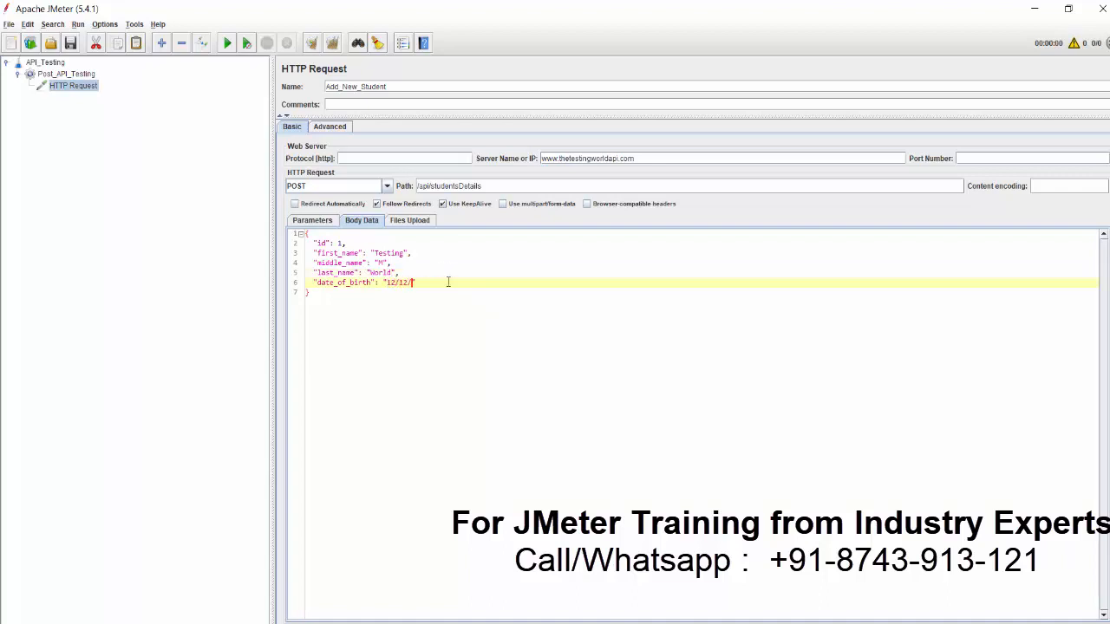
pyautogui.write('2000')
pyautogui.hotkey('ctrl', 'a')
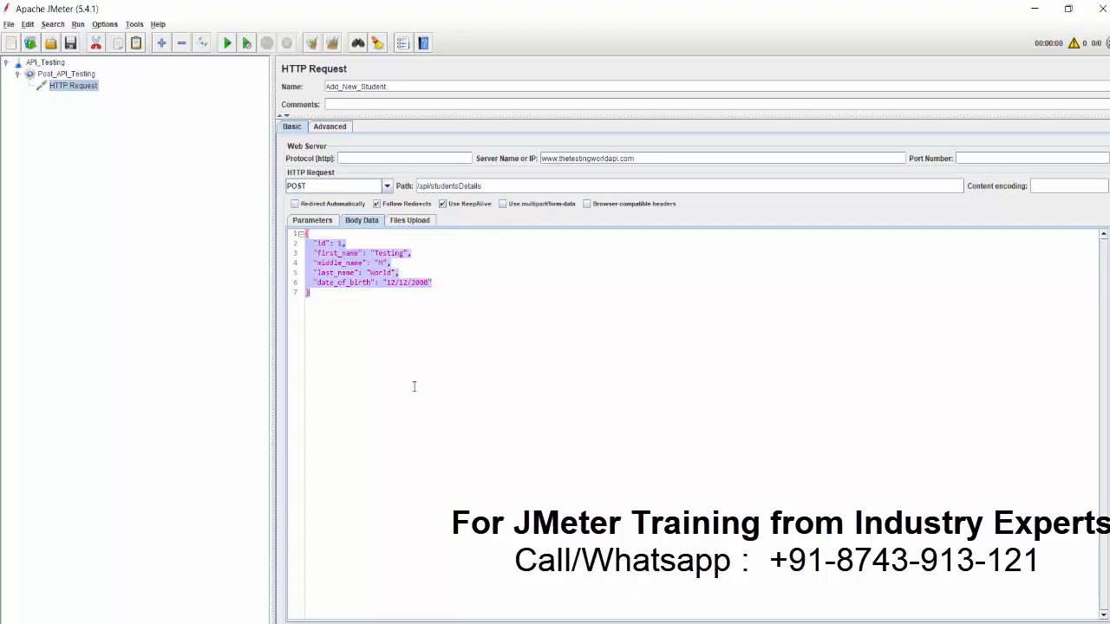
pyautogui.click(415, 385)
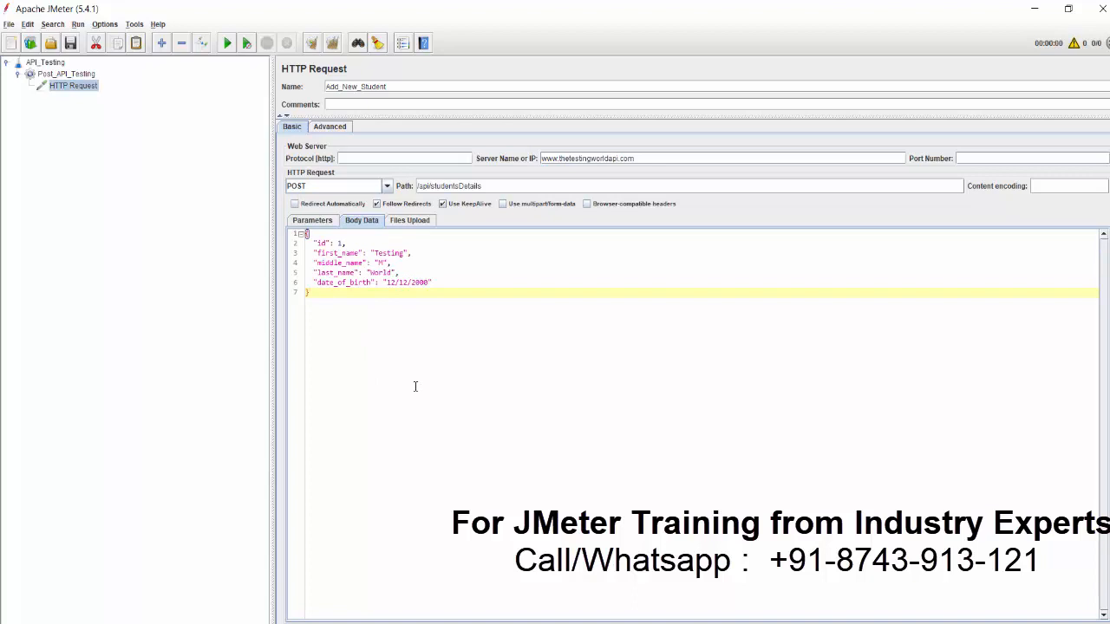
# Step: Delete the id line from the HTTP request's JSON body
pyautogui.moveTo(347, 244); pyautogui.dragTo(292, 246)
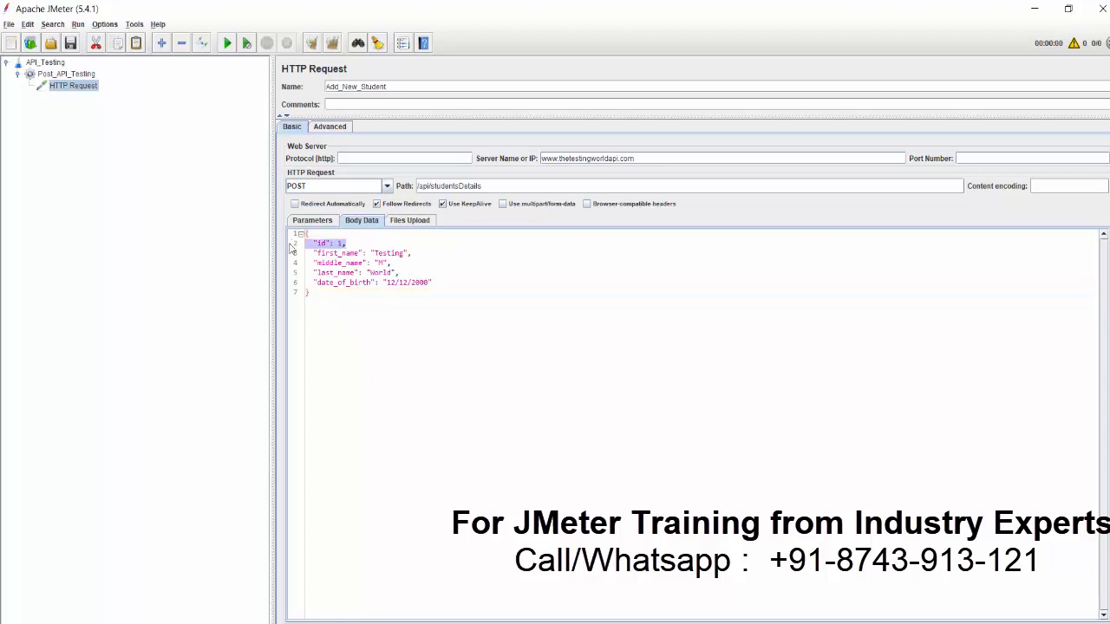
pyautogui.press('Delete')
pyautogui.press('Delete')
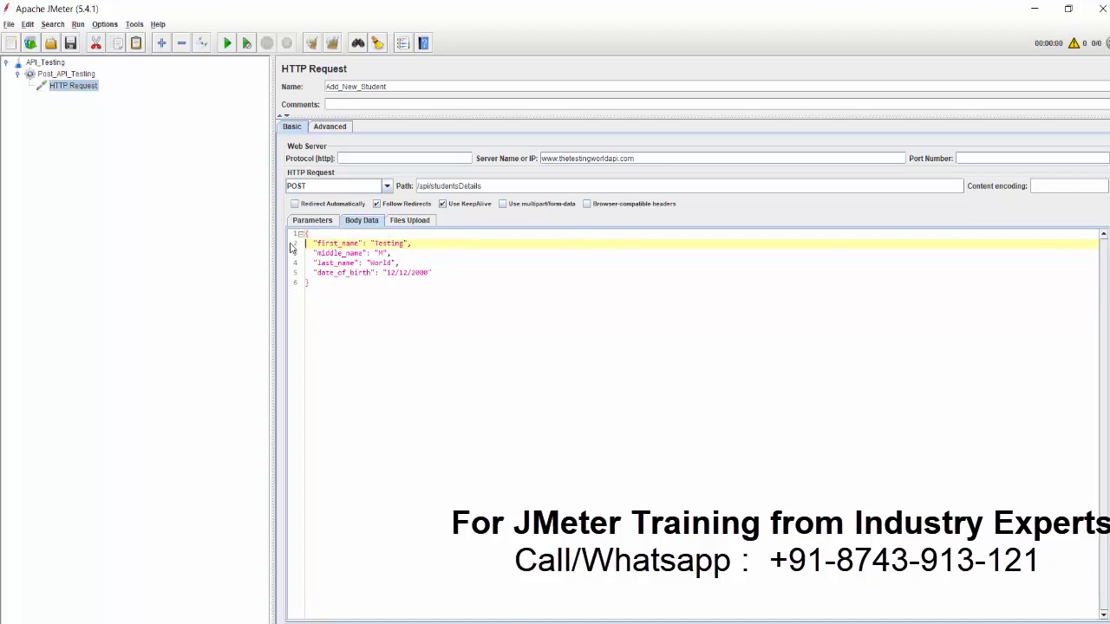
pyautogui.moveTo(319, 284); pyautogui.dragTo(309, 244)
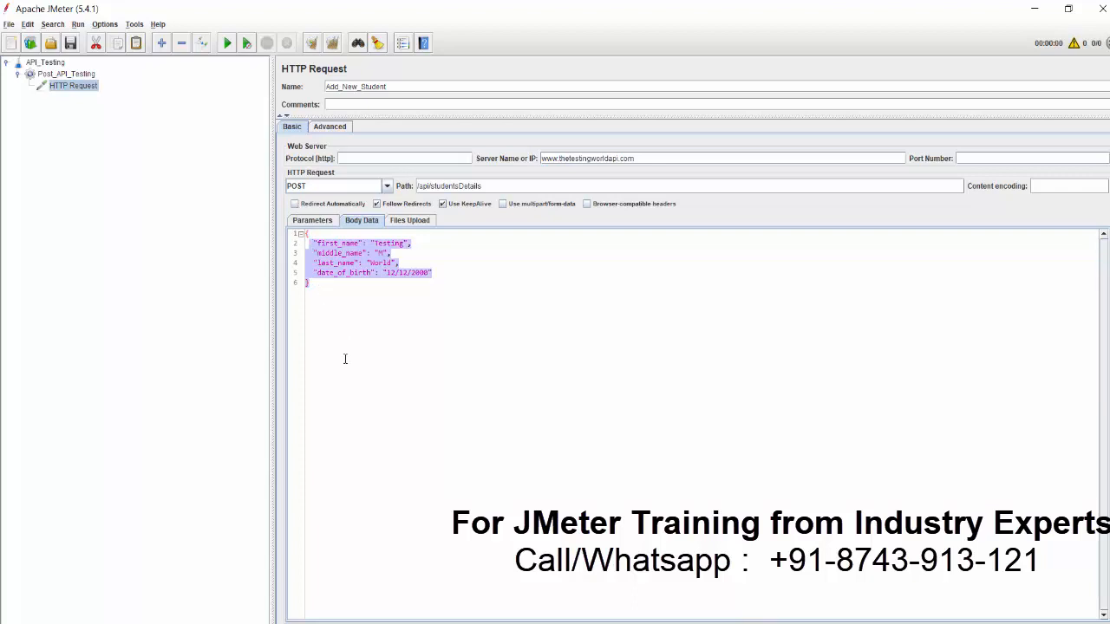
pyautogui.click(367, 340)
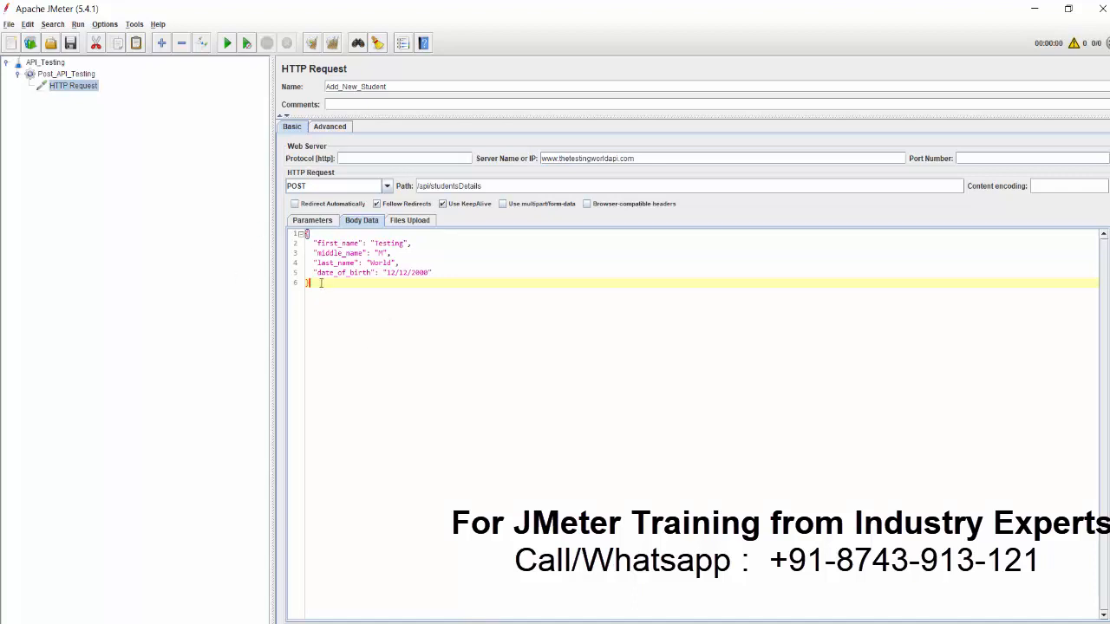
# Step: Add a View Results Tree listener to the Post_API_Testing thread group
pyautogui.rightClick(87, 78)
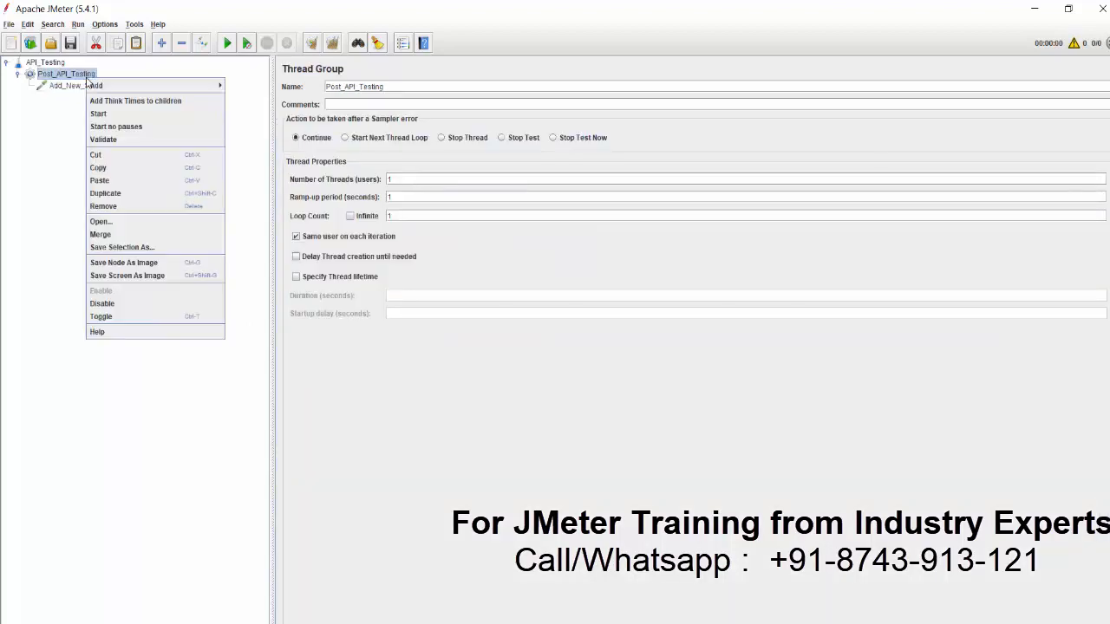
pyautogui.moveTo(109, 86)
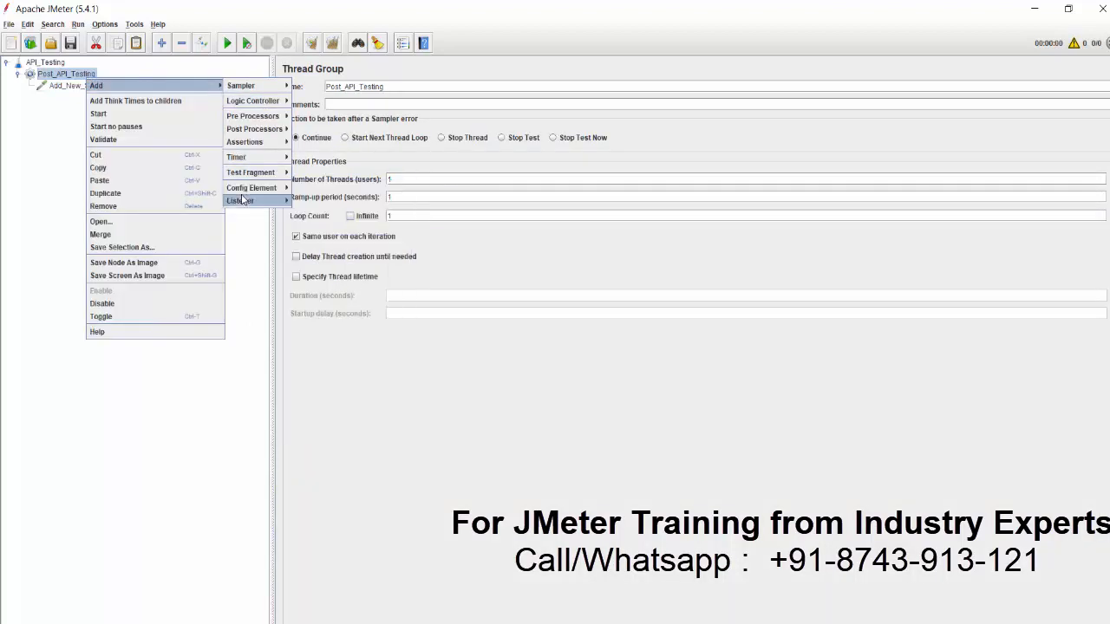
pyautogui.moveTo(242, 200)
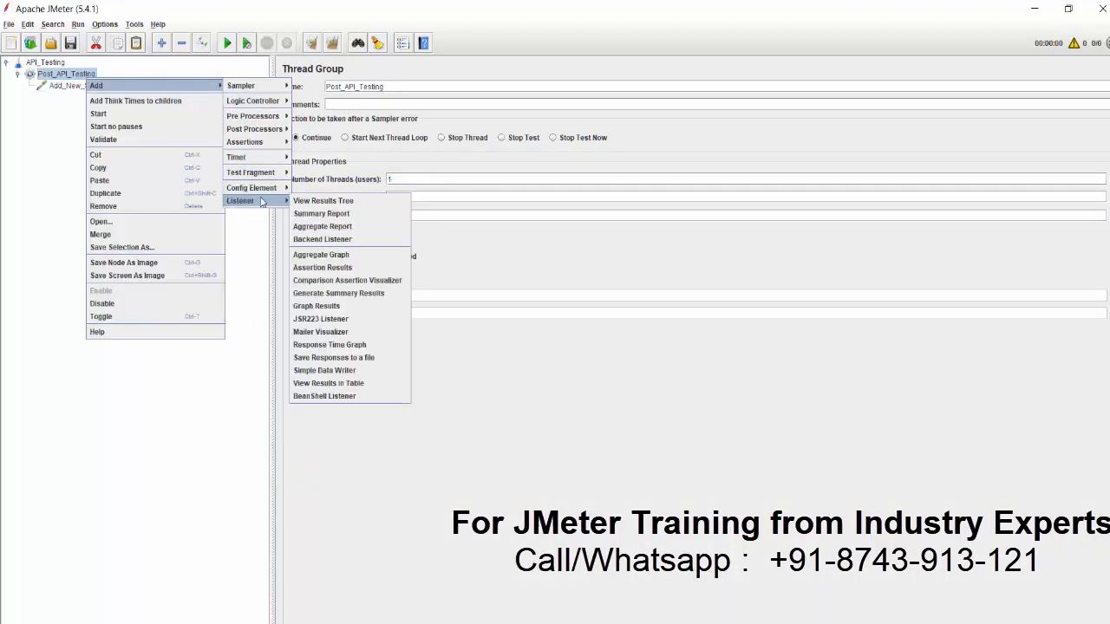
pyautogui.click(339, 202)
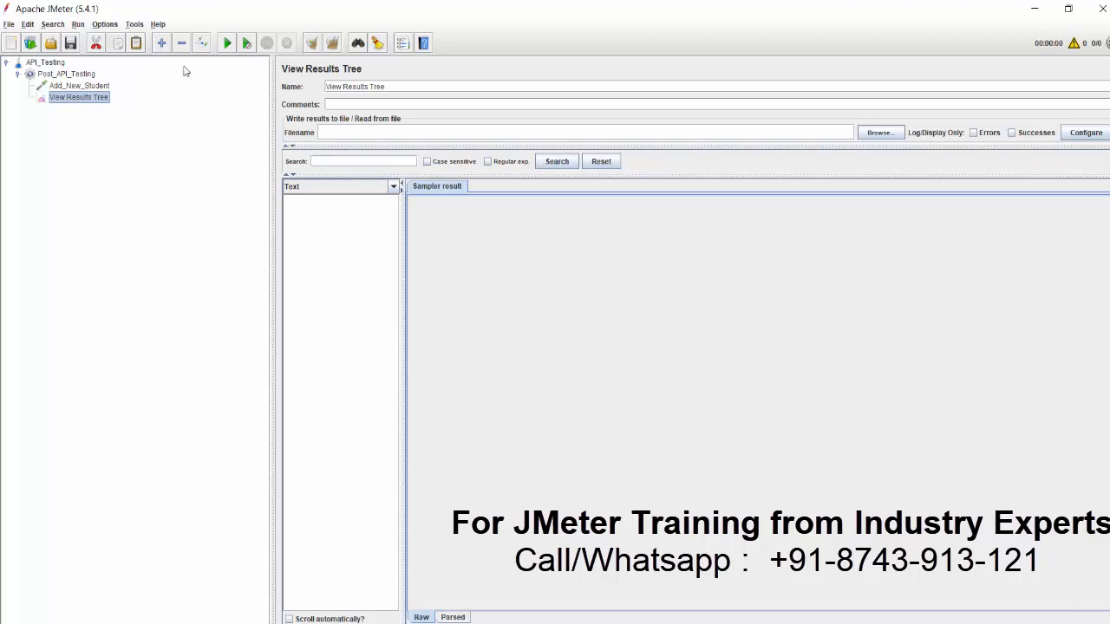
# Step: Save the test plan as API_Testing in the bin folder
pyautogui.click(70, 42)
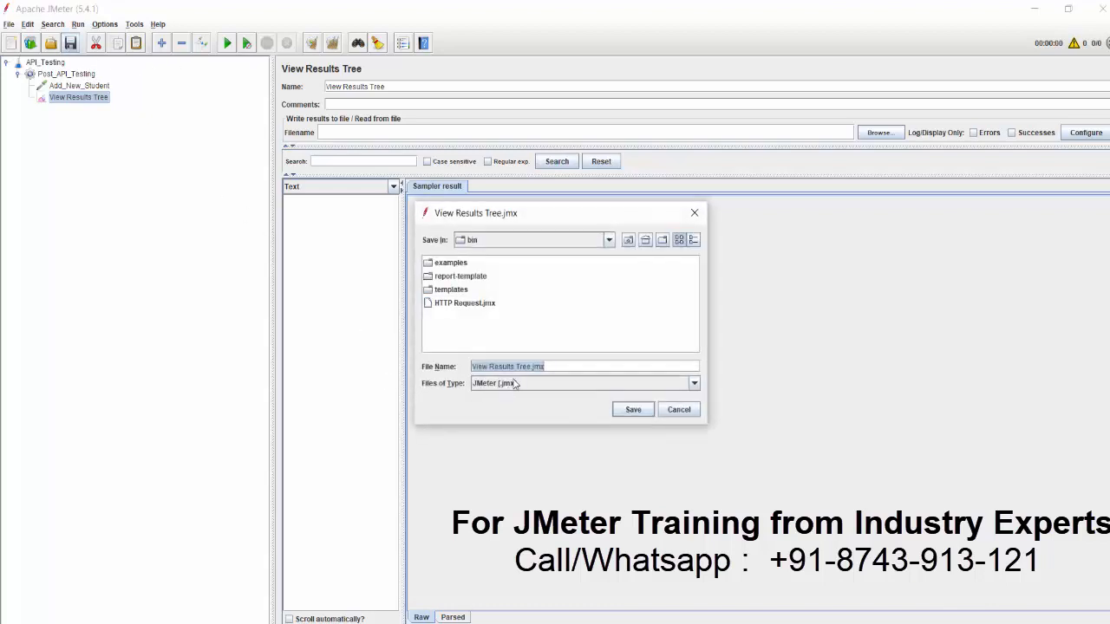
pyautogui.write('API_Test')
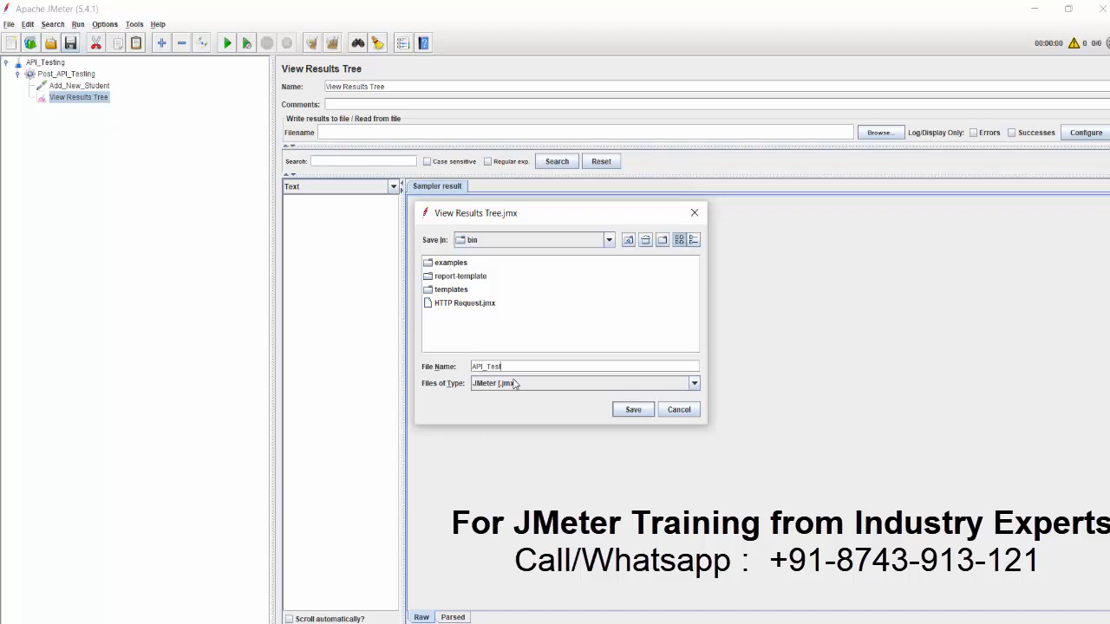
pyautogui.write('ong')
pyautogui.press('Return')
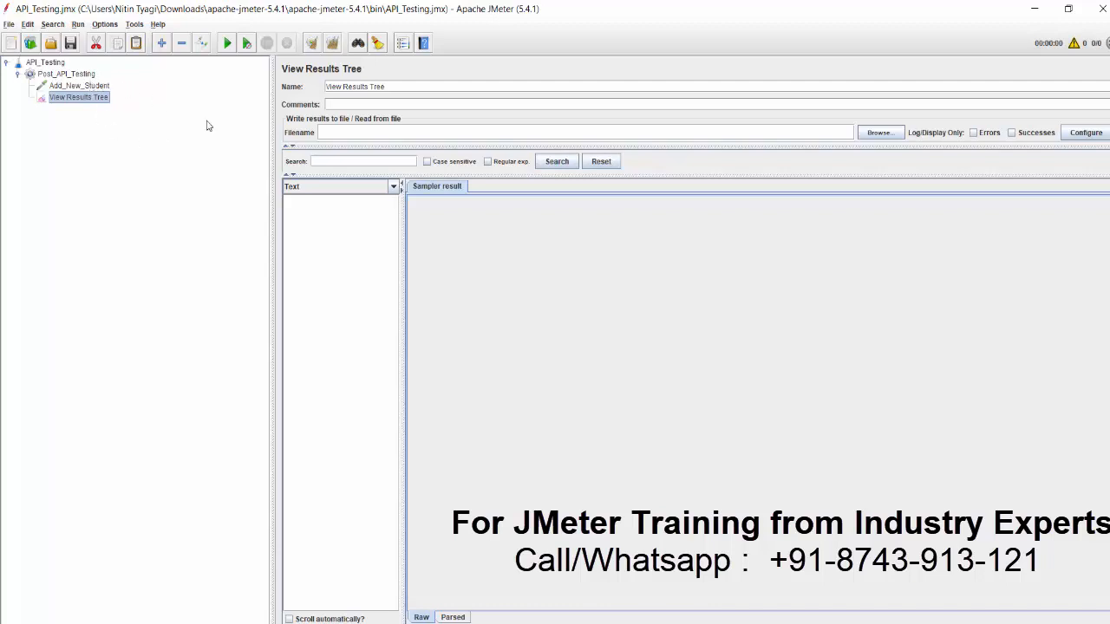
# Step: Run the test plan and examine the Add_New_Student sample's result, request body, request headers and response body
pyautogui.click(226, 44)
pyautogui.click(346, 202)
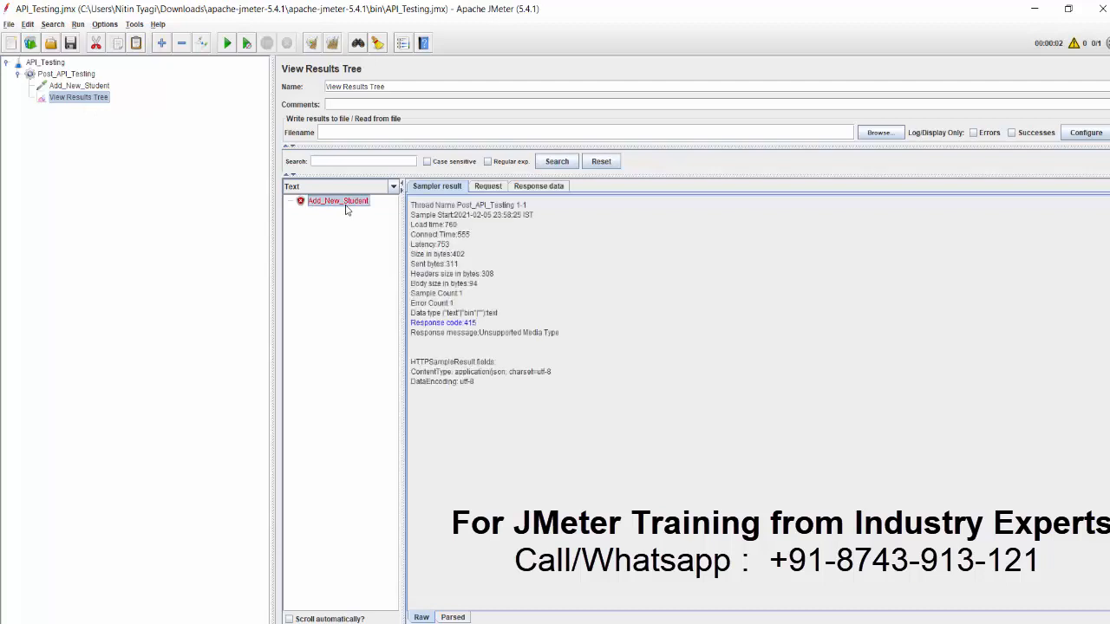
pyautogui.click(492, 188)
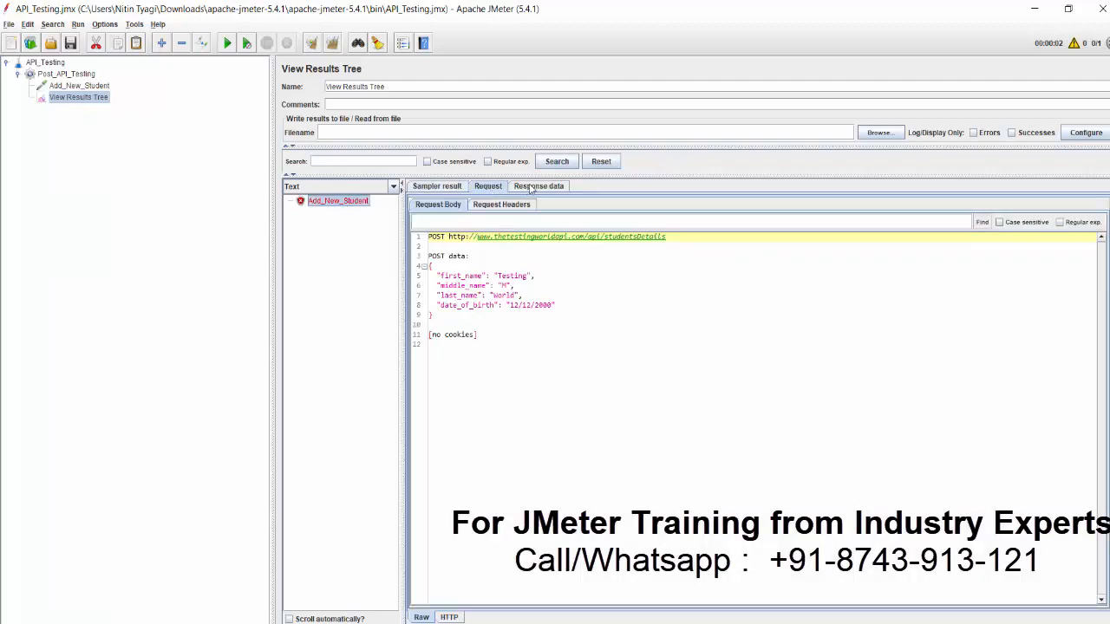
pyautogui.click(531, 189)
pyautogui.click(494, 189)
pyautogui.moveTo(467, 351); pyautogui.dragTo(416, 229)
pyautogui.click(500, 206)
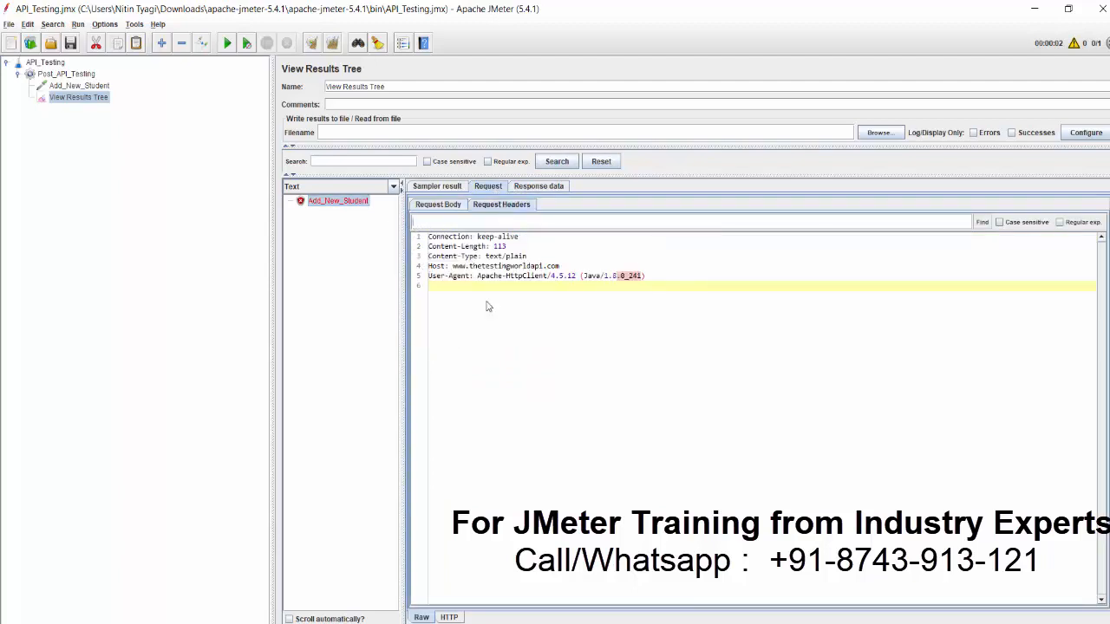
pyautogui.moveTo(490, 312); pyautogui.dragTo(547, 219)
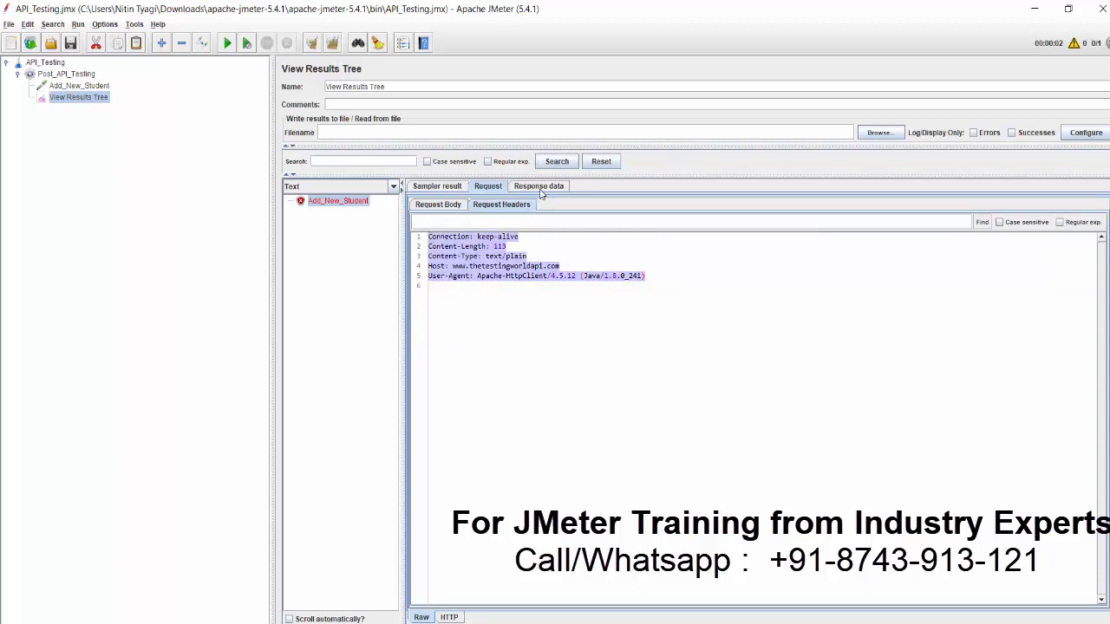
pyautogui.click(539, 189)
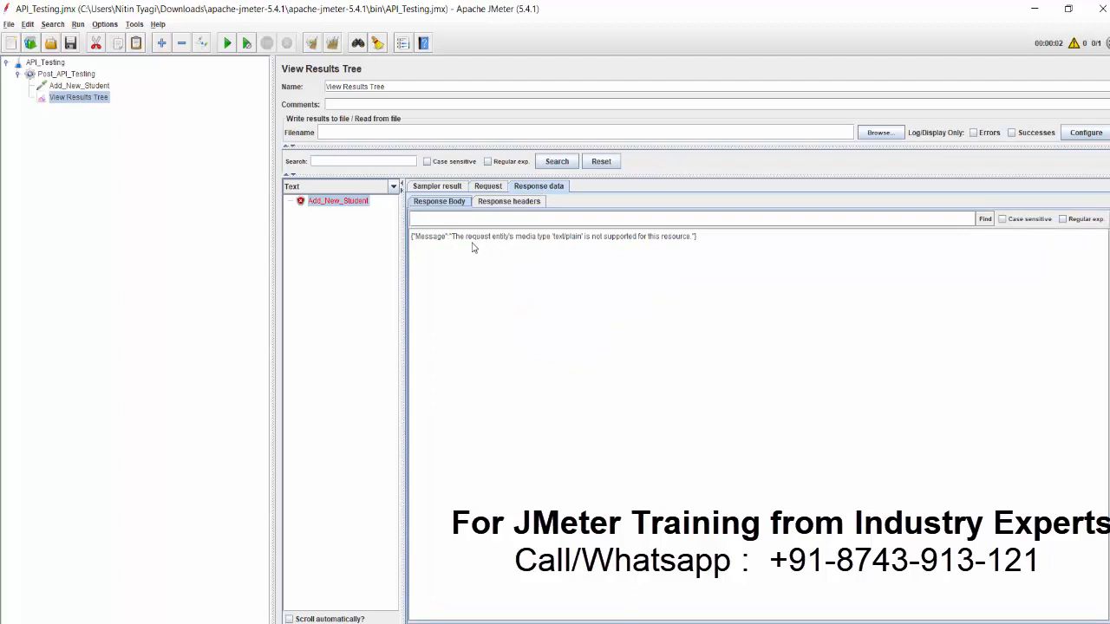
pyautogui.moveTo(475, 238); pyautogui.dragTo(598, 244)
# Step: Compare the Add_New_Student JSON body with the request headers that were sent, especially the Content-Type line
pyautogui.click(102, 86)
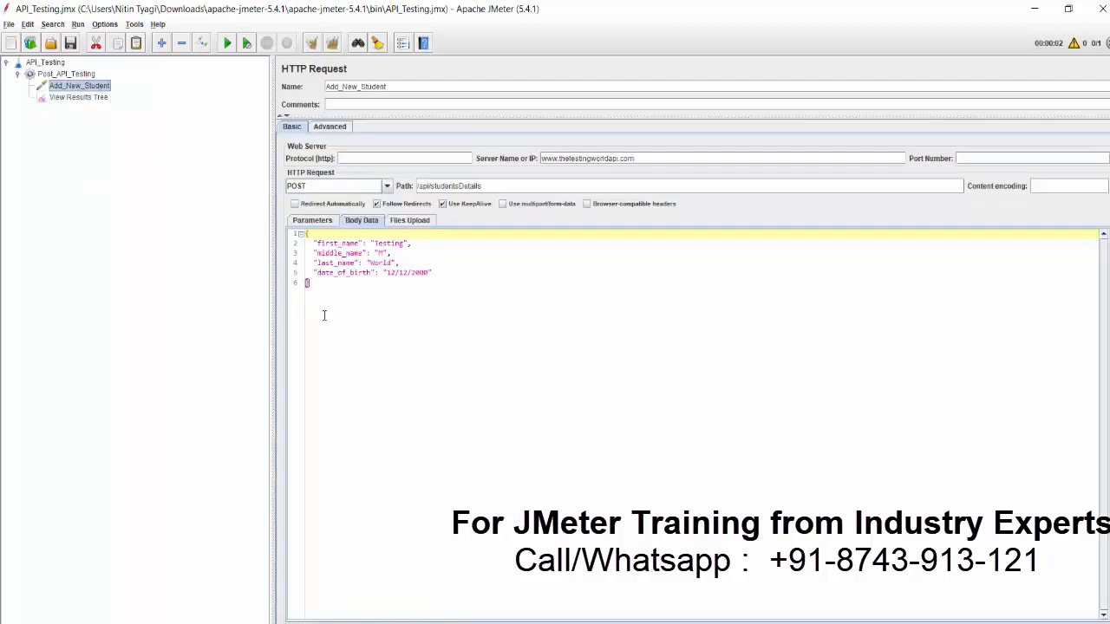
pyautogui.hotkey('ctrl', 'a')
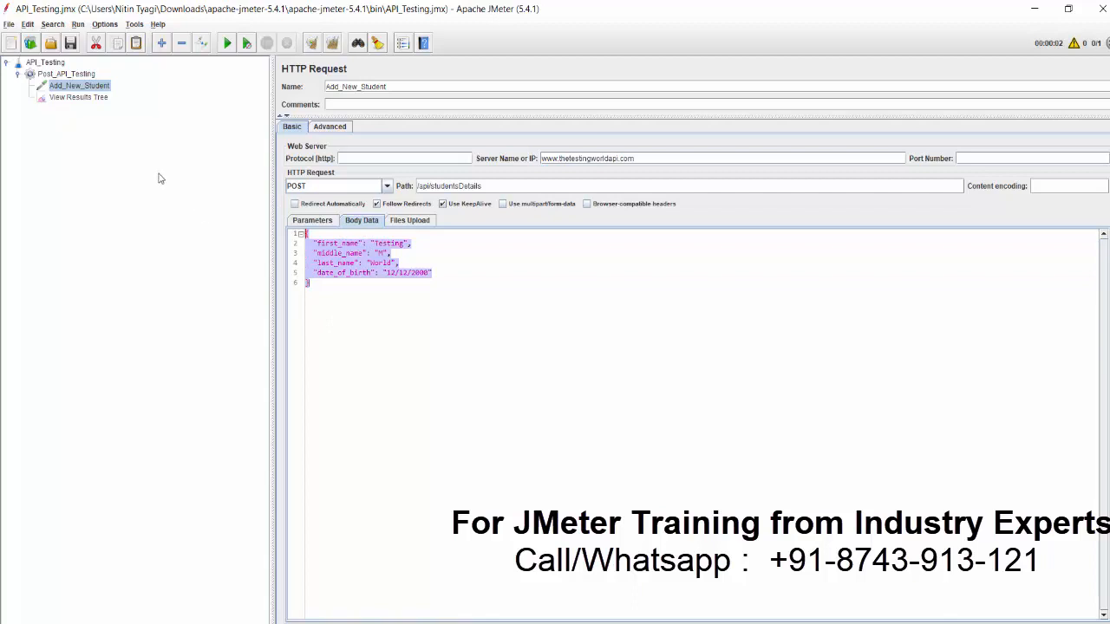
pyautogui.click(87, 100)
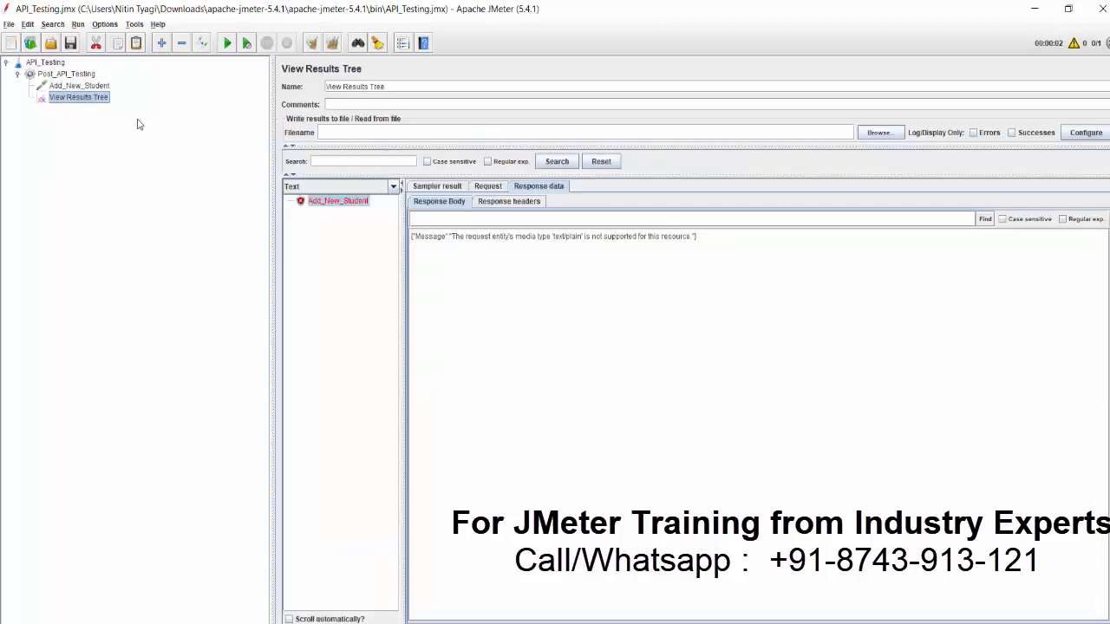
pyautogui.click(487, 185)
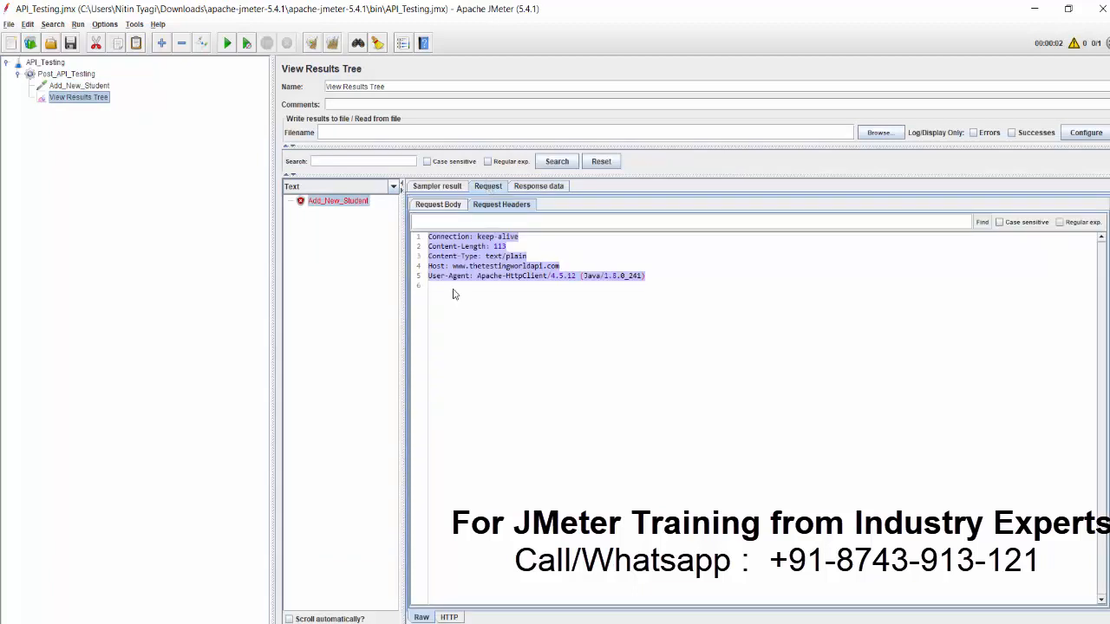
pyautogui.click(495, 294)
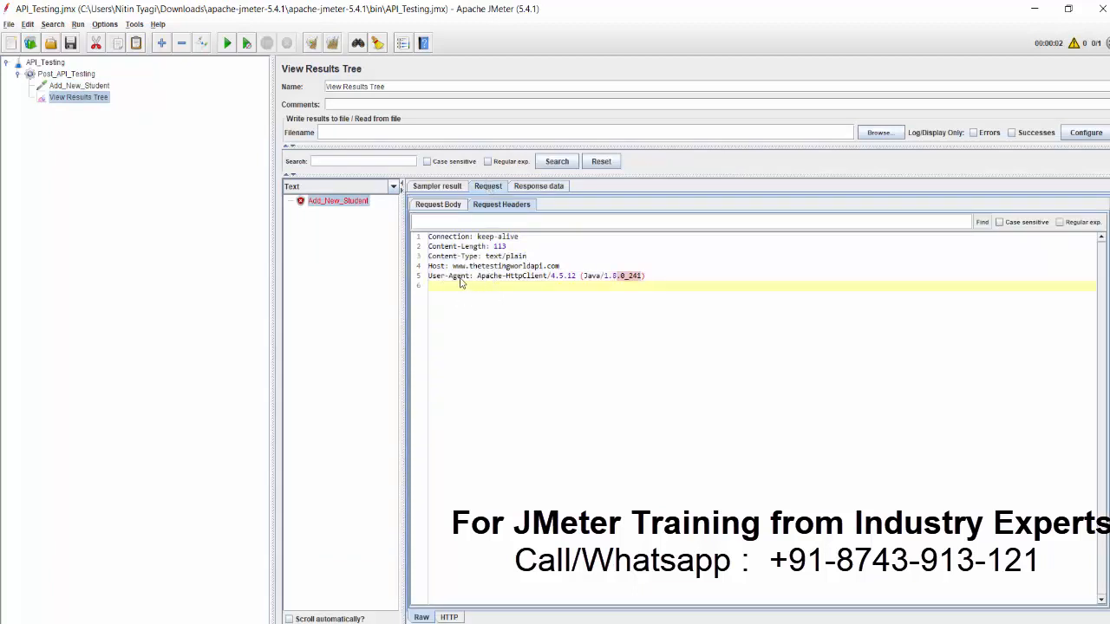
pyautogui.moveTo(531, 256); pyautogui.dragTo(429, 262)
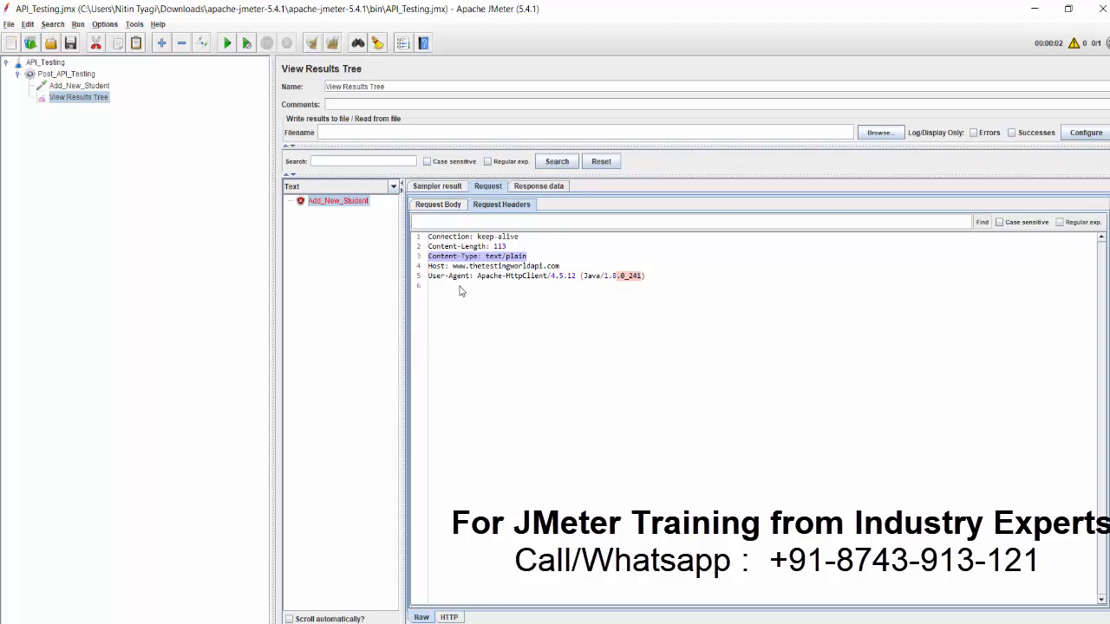
pyautogui.click(510, 271)
pyautogui.moveTo(529, 258); pyautogui.dragTo(431, 266)
pyautogui.click(579, 314)
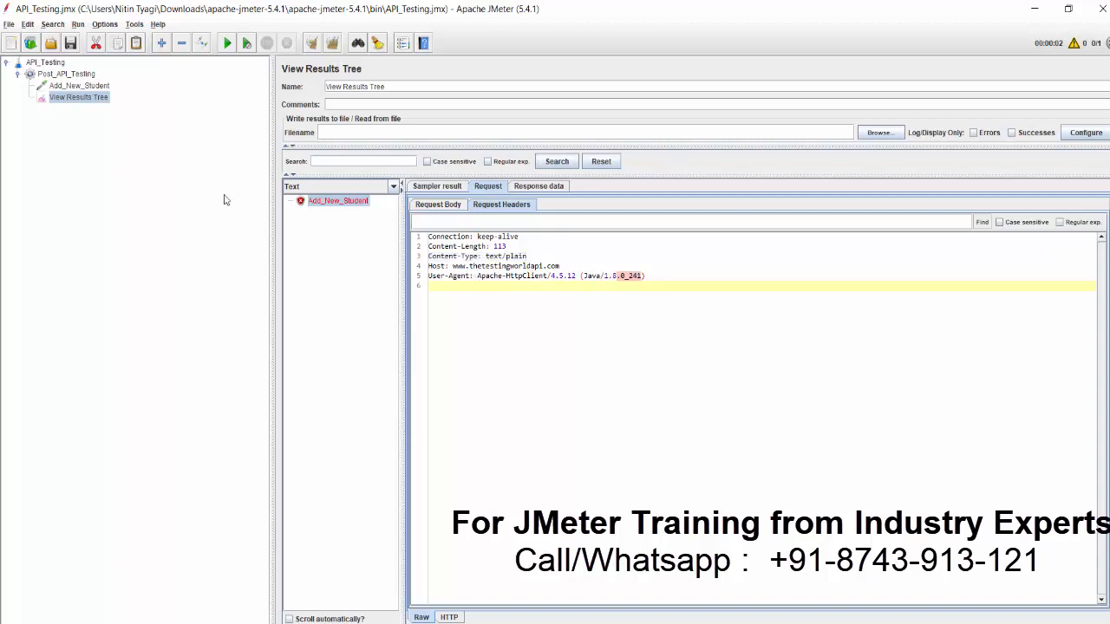
pyautogui.click(98, 90)
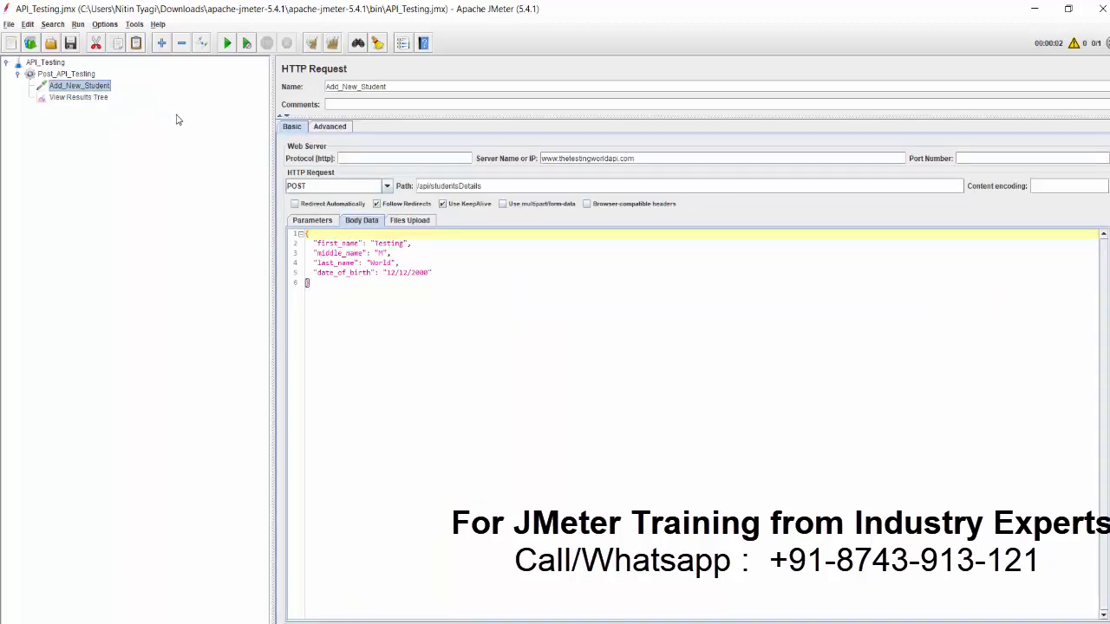
pyautogui.click(65, 102)
pyautogui.click(553, 371)
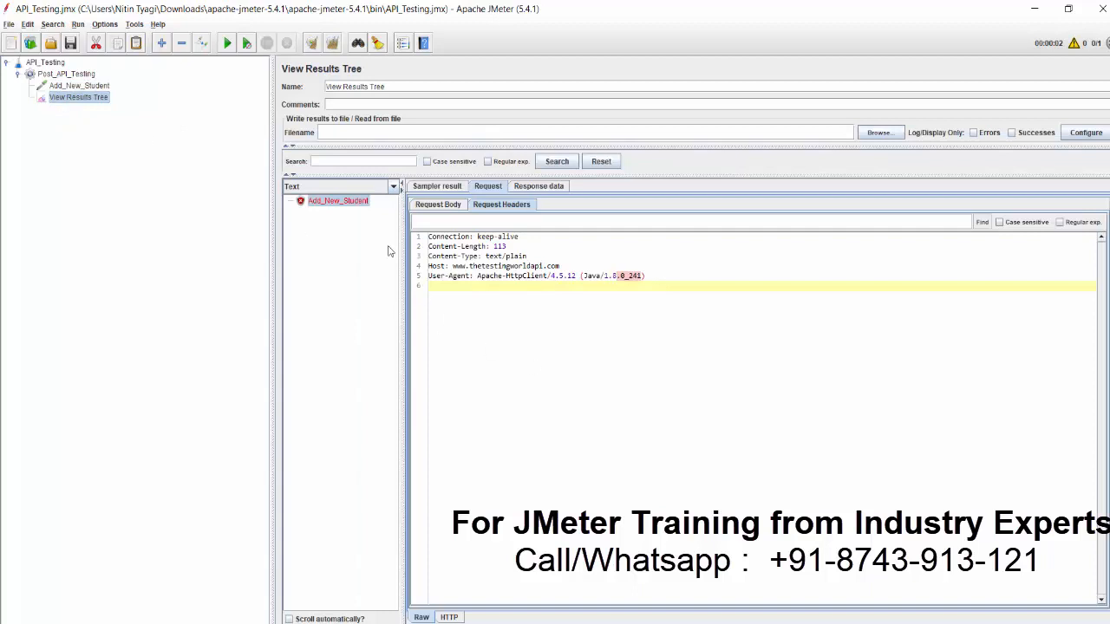
pyautogui.hotkey('ctrl', 'a')
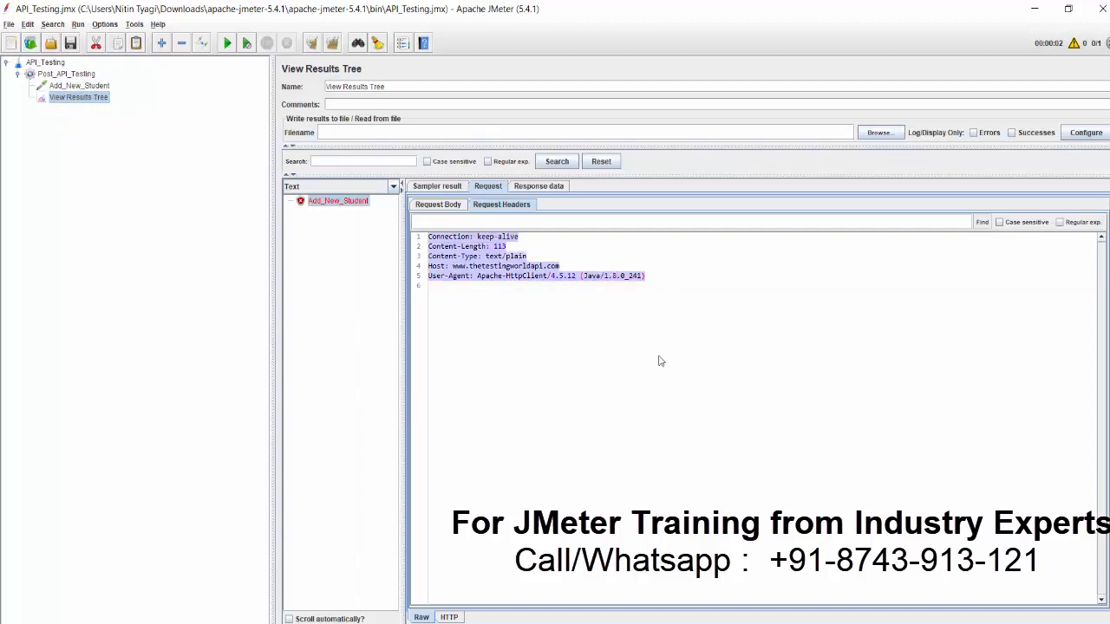
# Step: Copy the header name Content-Type from the sample's request headers
pyautogui.click(517, 291)
pyautogui.moveTo(479, 258); pyautogui.dragTo(428, 257)
pyautogui.hotkey('ctrl', 'c')
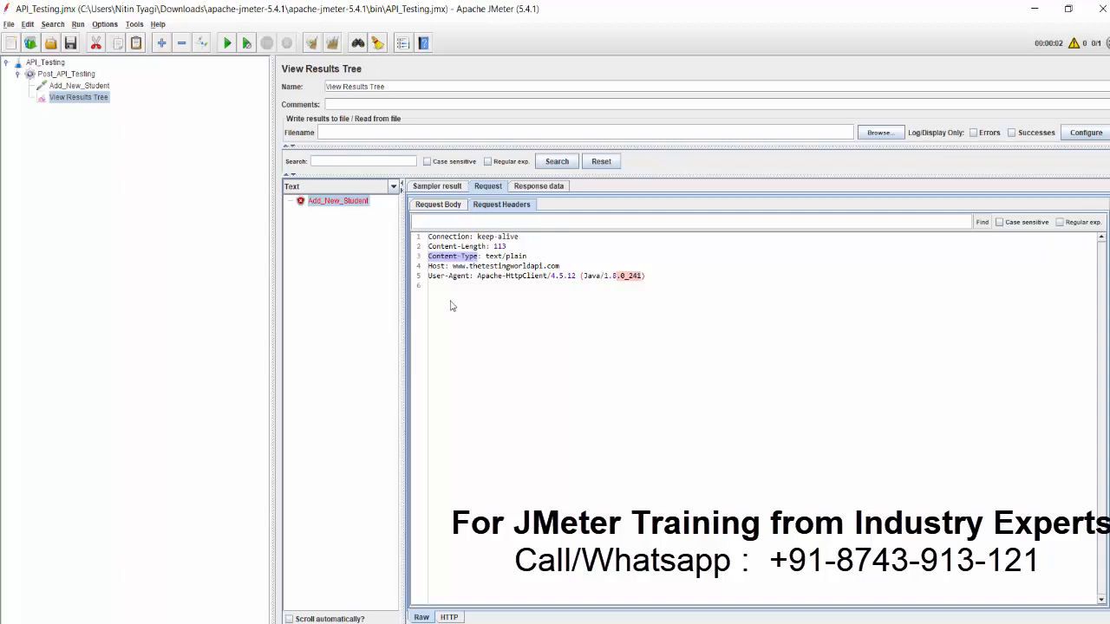
# Step: Add an HTTP Header Manager under the Add_New_Student request and show its settings
pyautogui.click(105, 88)
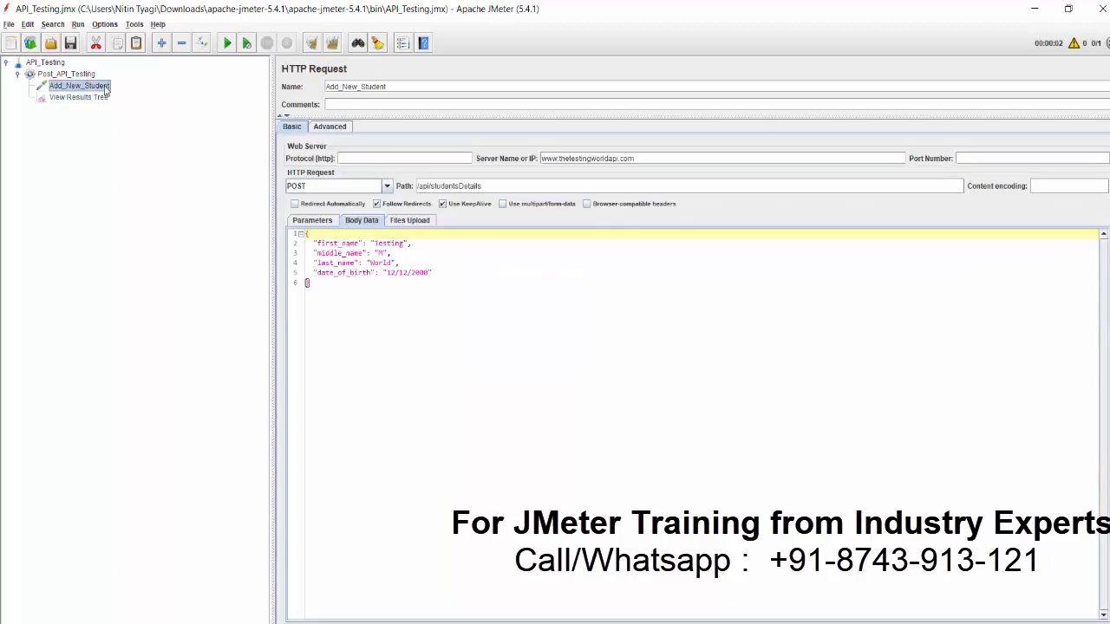
pyautogui.rightClick(105, 88)
pyautogui.moveTo(211, 95)
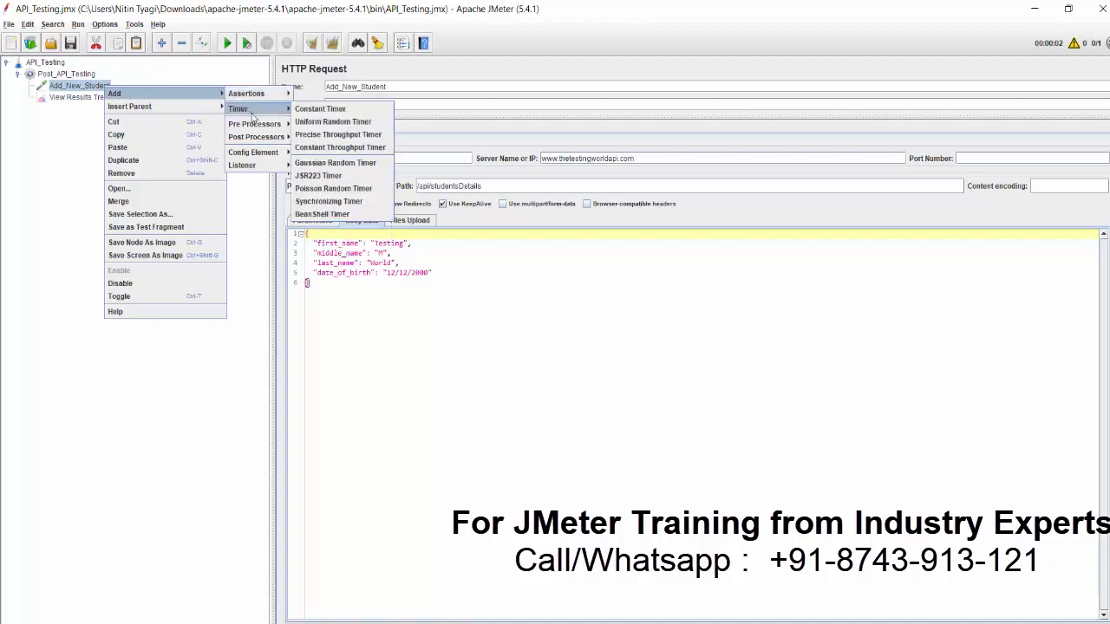
pyautogui.moveTo(262, 158)
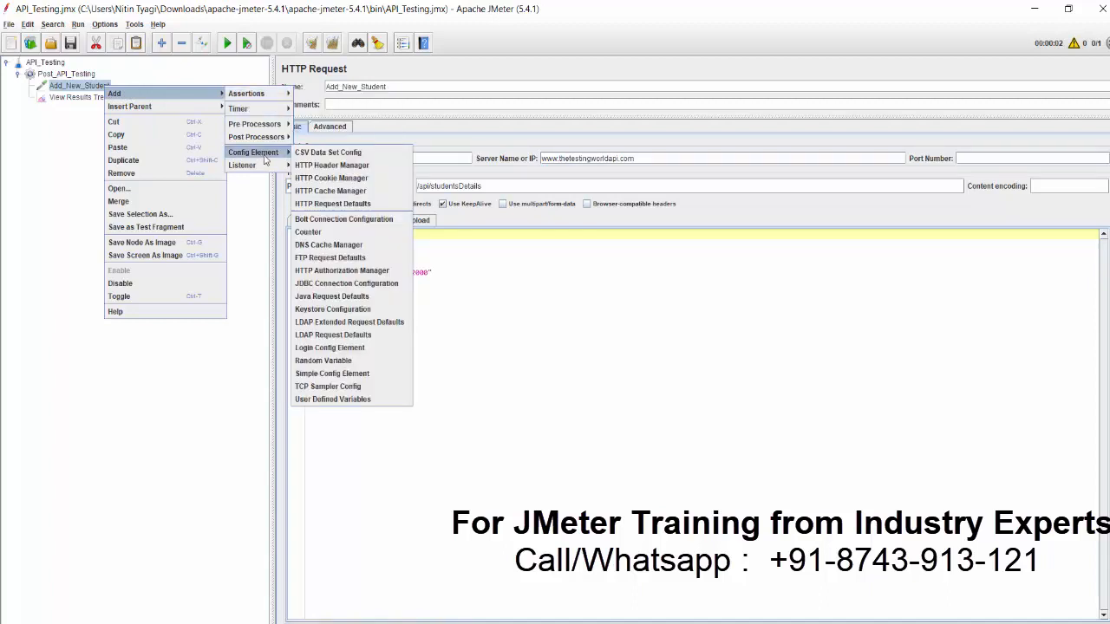
pyautogui.click(346, 171)
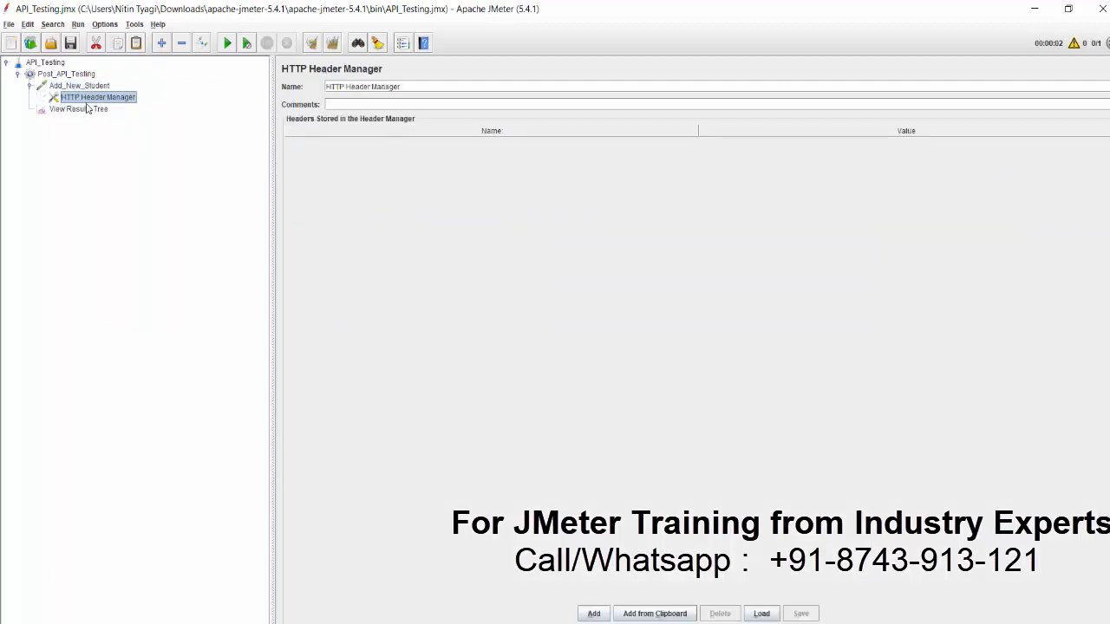
pyautogui.click(74, 87)
pyautogui.click(98, 98)
# Step: Add a header row to the HTTP Header Manager with the copied name Content-Type
pyautogui.click(594, 614)
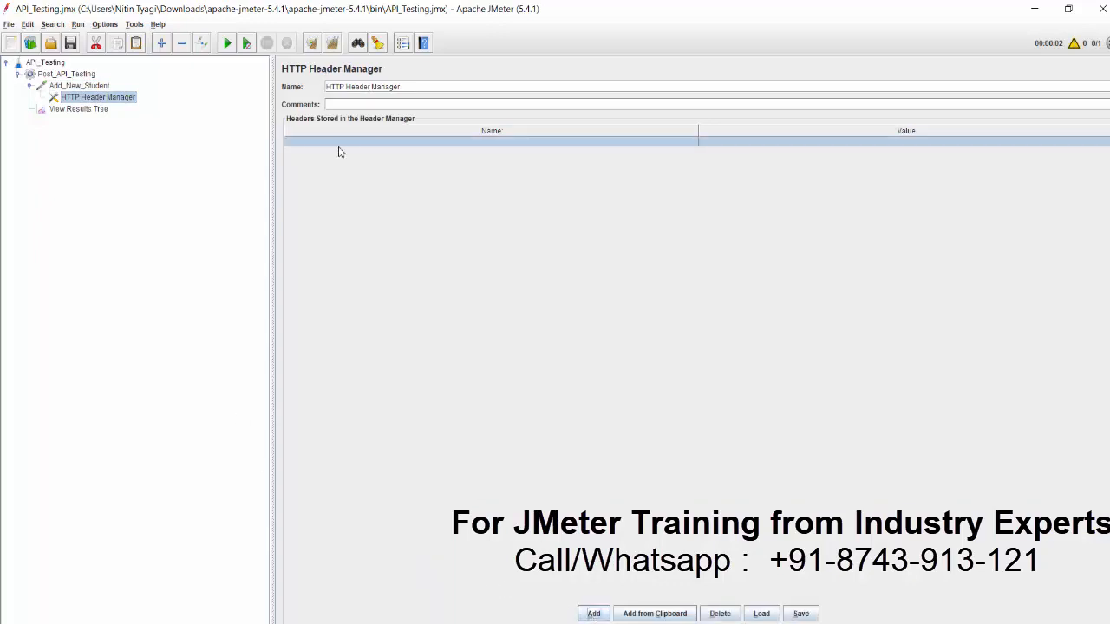
pyautogui.doubleClick(338, 141)
pyautogui.hotkey('ctrl', 'v')
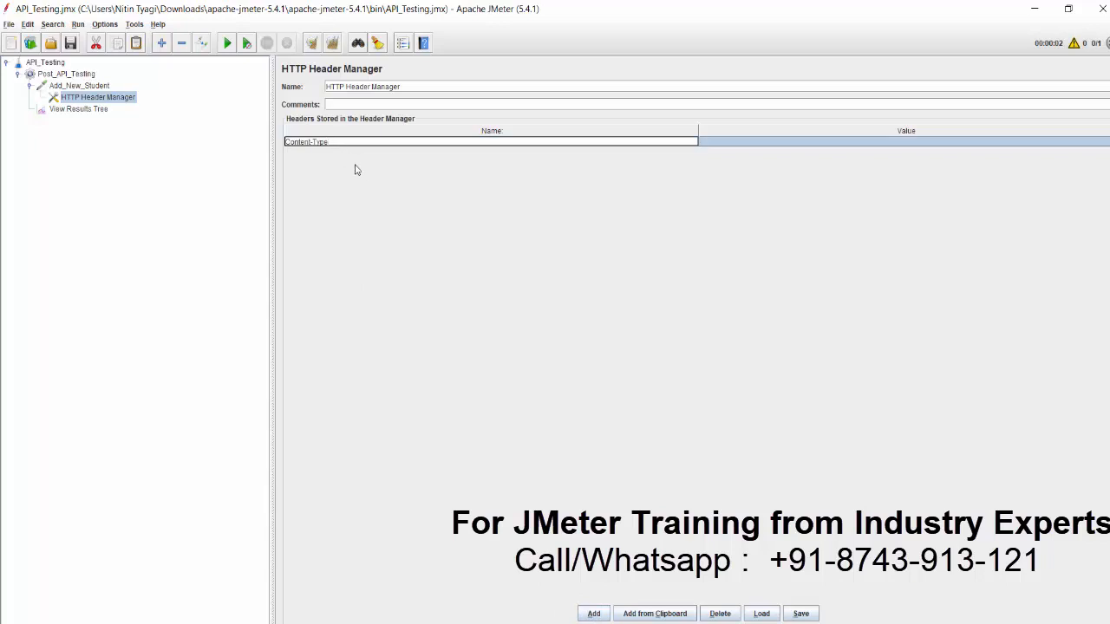
# Step: Set the Content-Type header's value to application/json, copied from the request formats on the POST api/studentsDetails help page
pyautogui.doubleClick(741, 140)
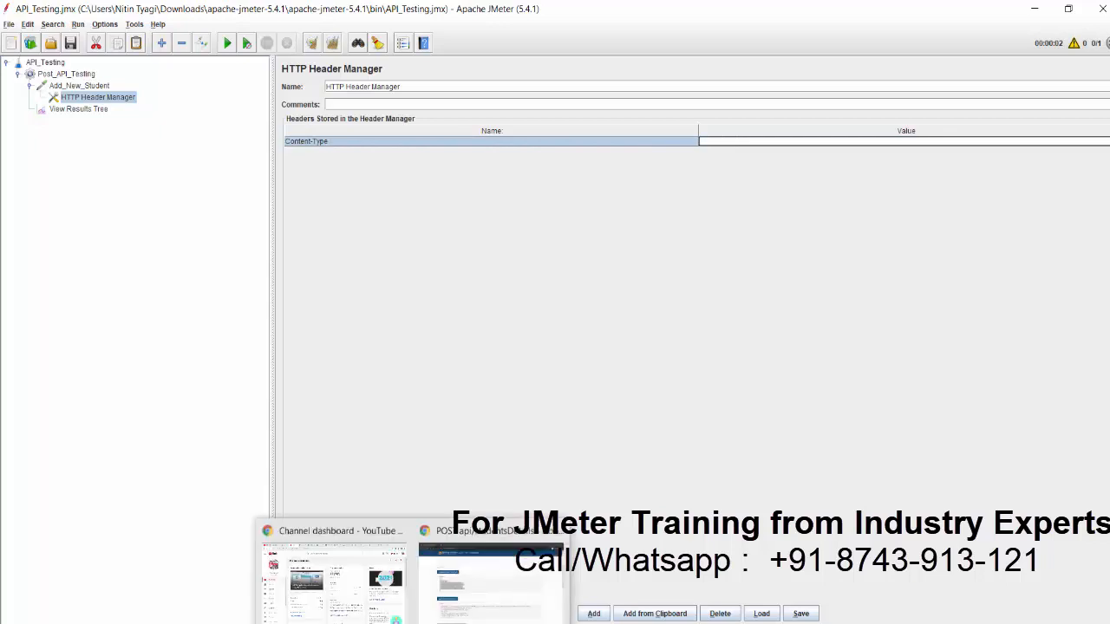
pyautogui.click(443, 618)
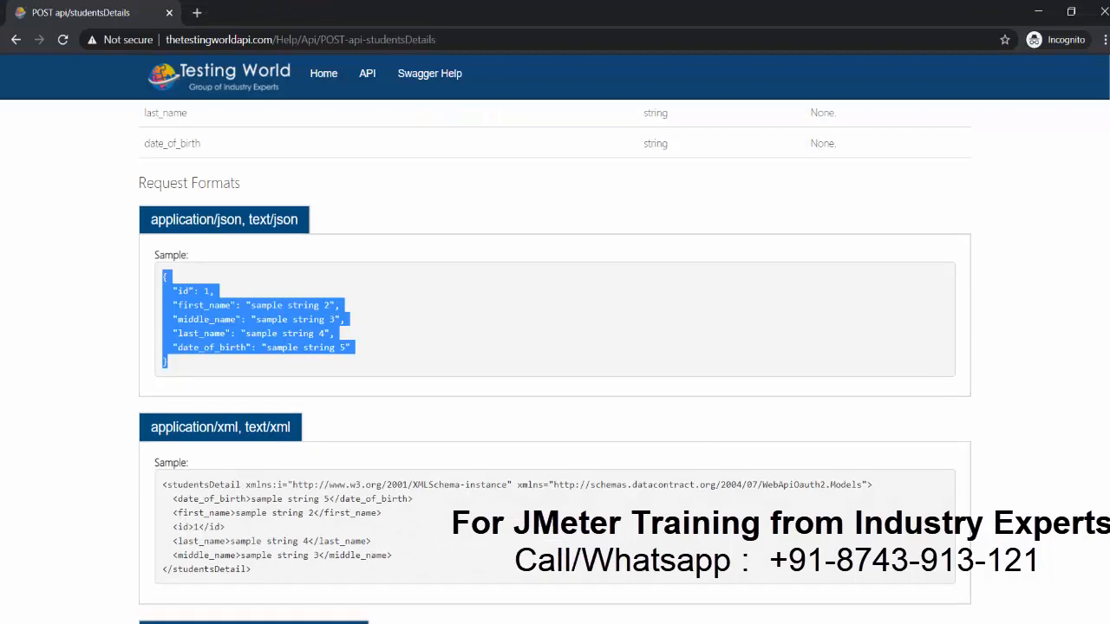
pyautogui.scroll(-1, 1081, 260)
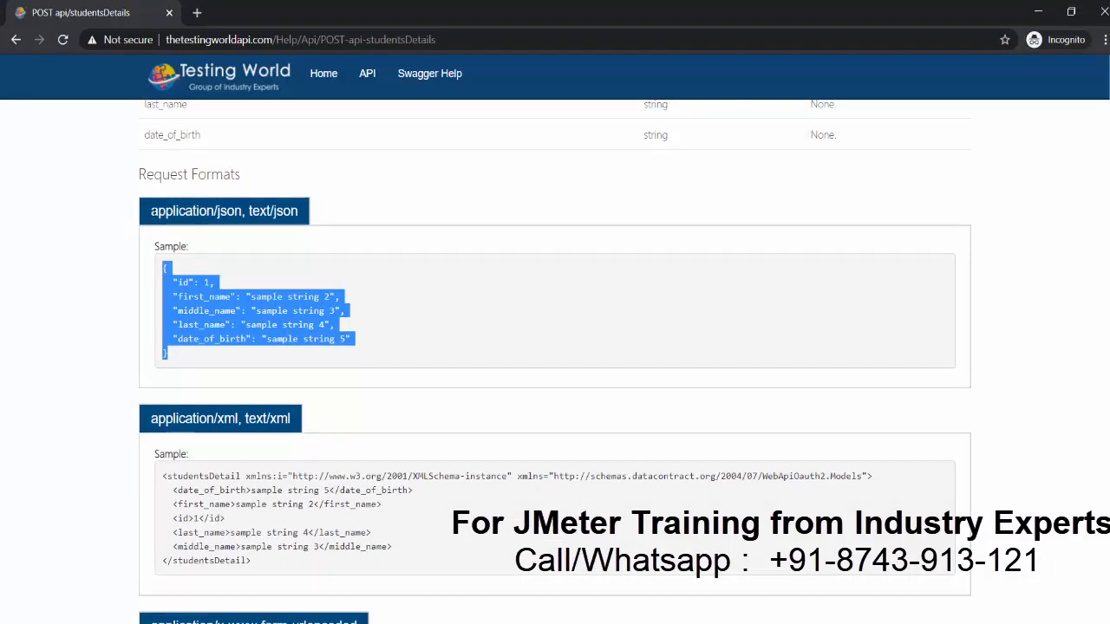
pyautogui.moveTo(151, 211); pyautogui.dragTo(244, 212)
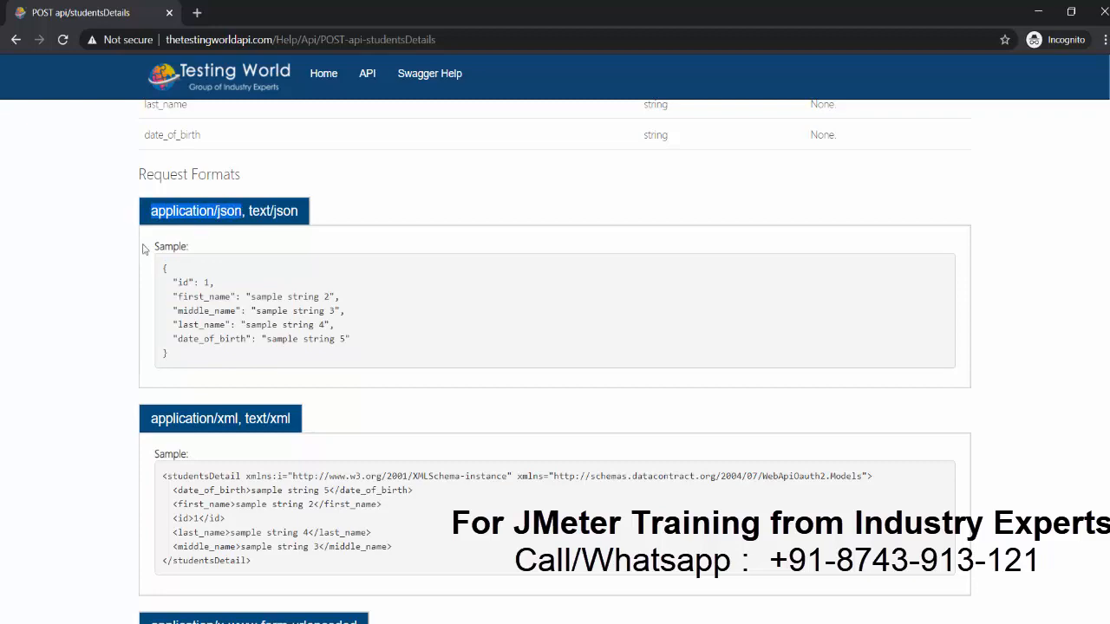
pyautogui.hotkey('alt', 'Tab')
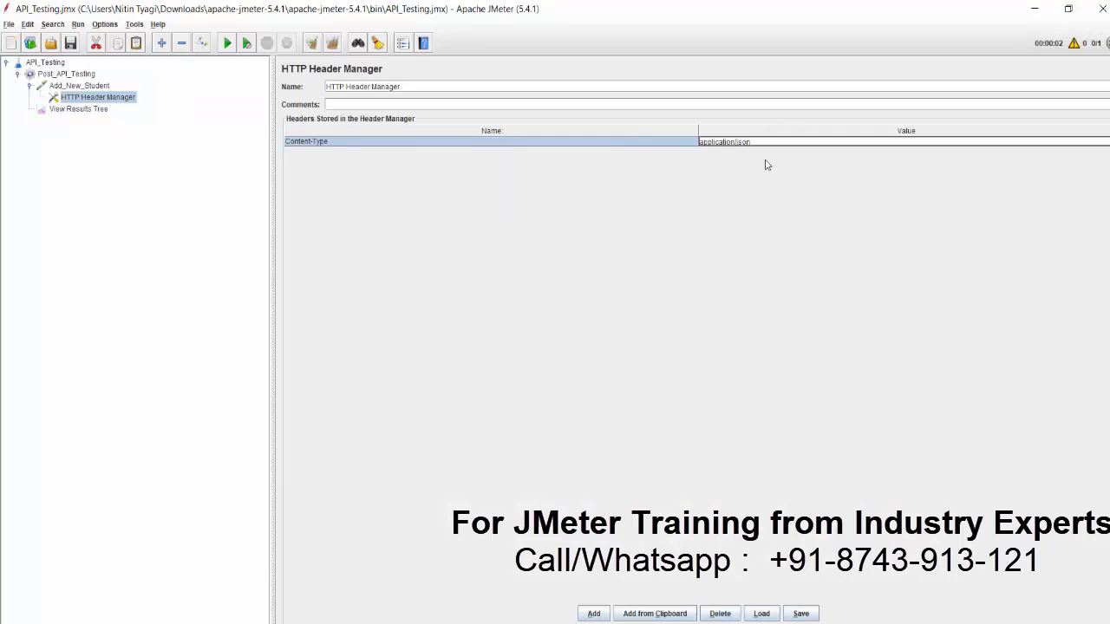
pyautogui.moveTo(769, 140); pyautogui.dragTo(685, 140)
# Step: Clear the old results, run the test plan and open the new Add_New_Student sample in the View Results Tree
pyautogui.click(87, 111)
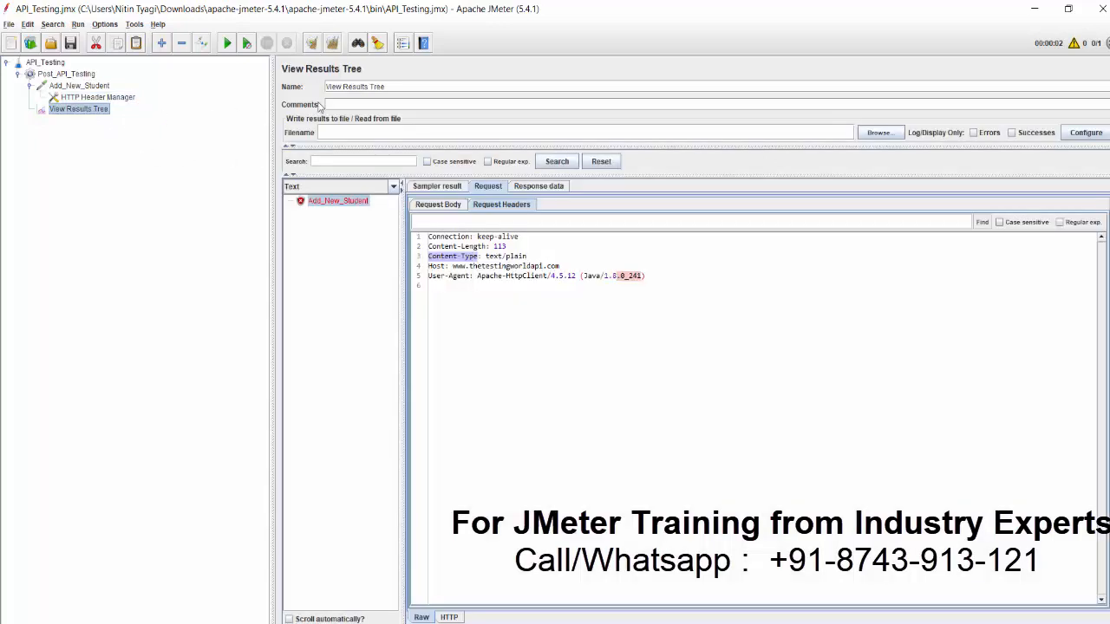
pyautogui.click(332, 43)
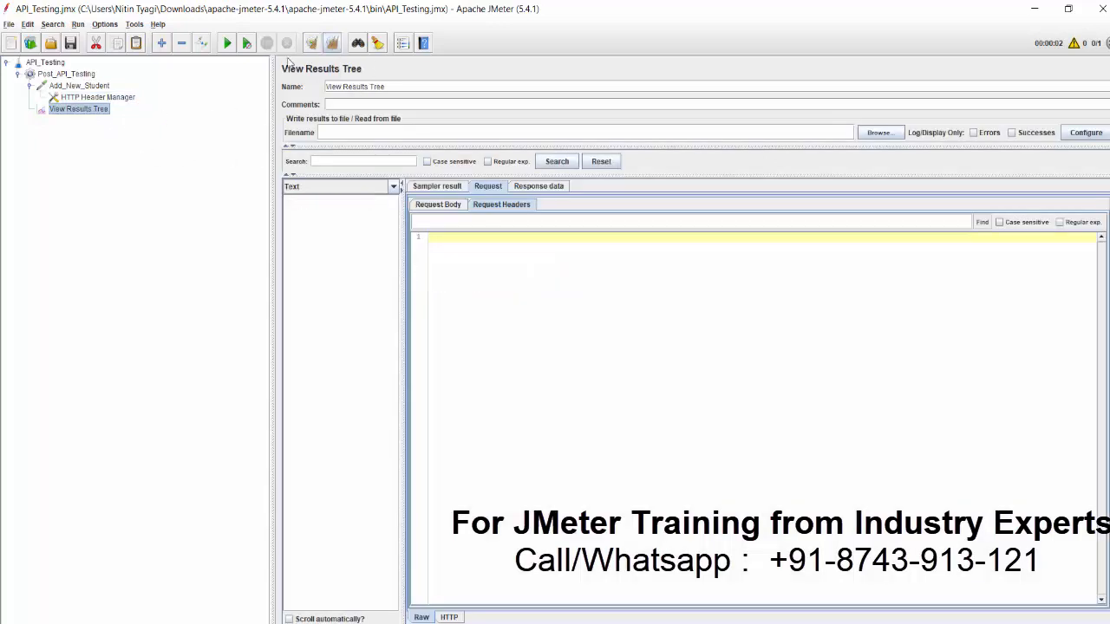
pyautogui.click(229, 45)
pyautogui.click(331, 203)
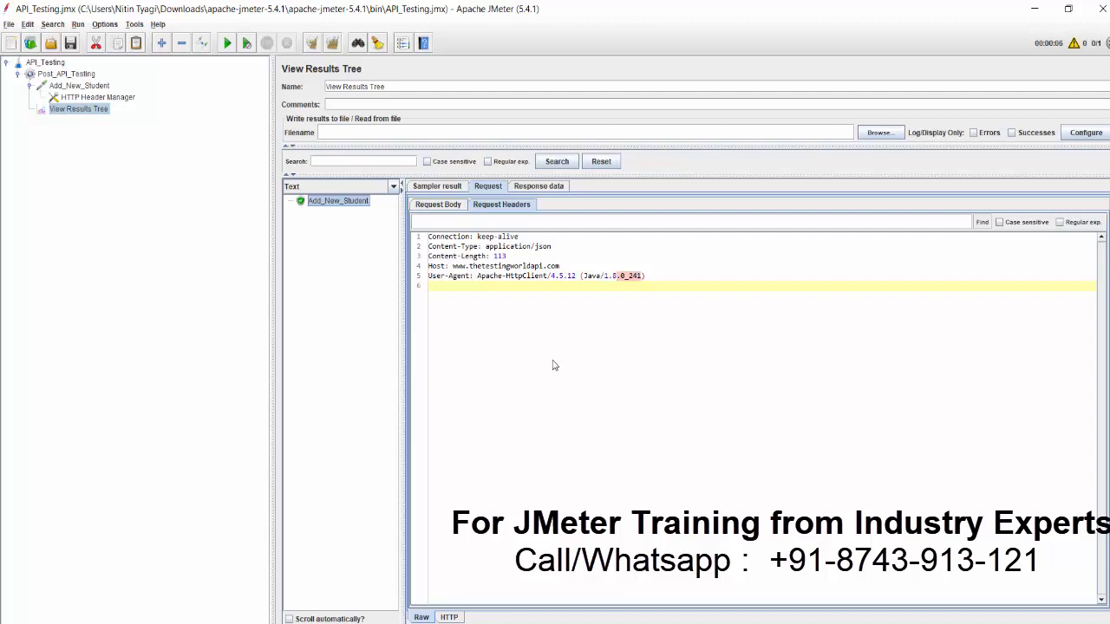
# Step: Compare the JSON body that was sent with the Content-Type value in the sample's request headers
pyautogui.click(461, 205)
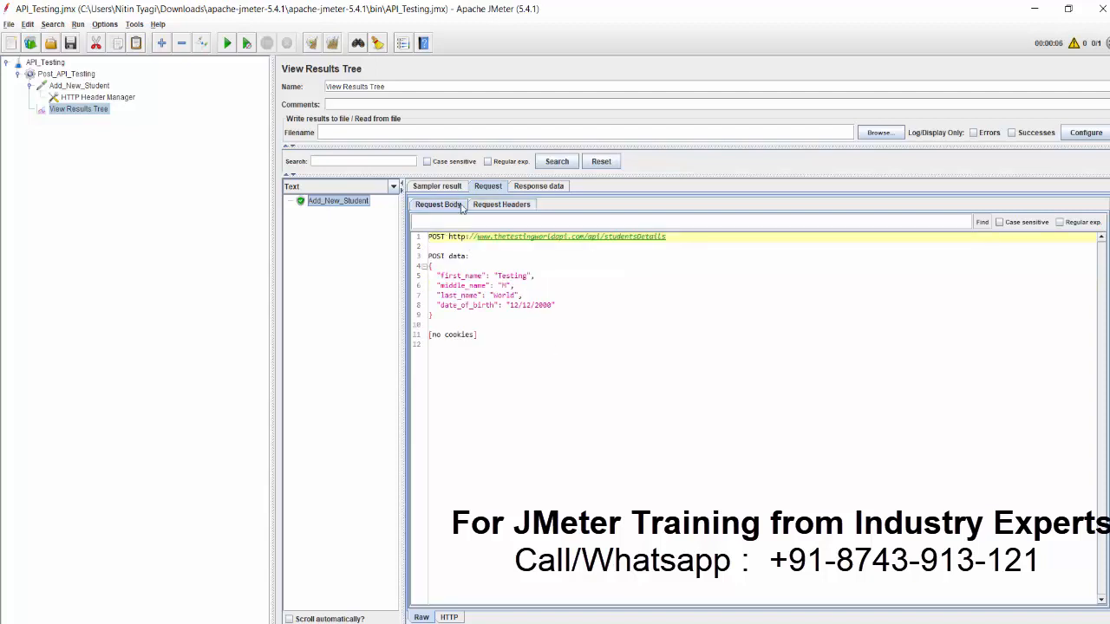
pyautogui.moveTo(455, 326); pyautogui.dragTo(428, 255)
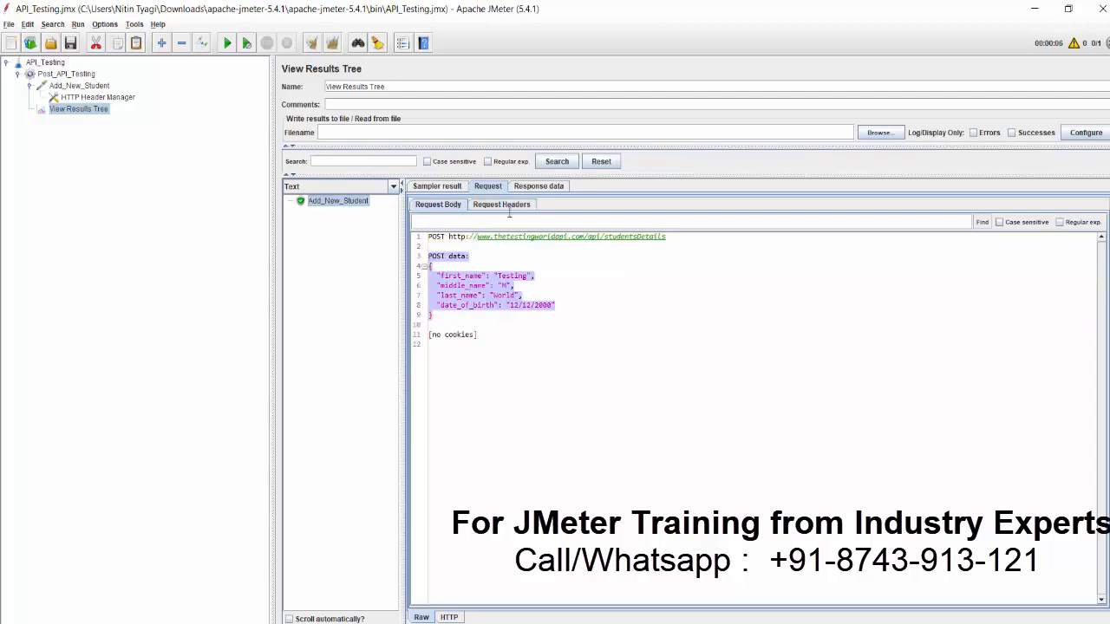
pyautogui.click(510, 206)
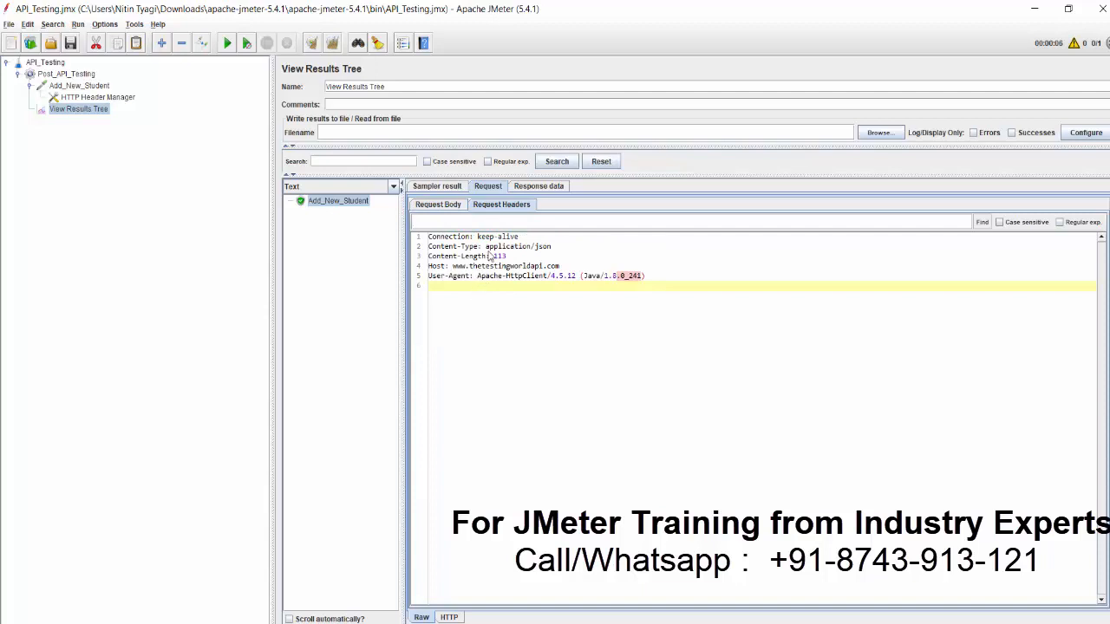
pyautogui.moveTo(485, 247); pyautogui.dragTo(557, 251)
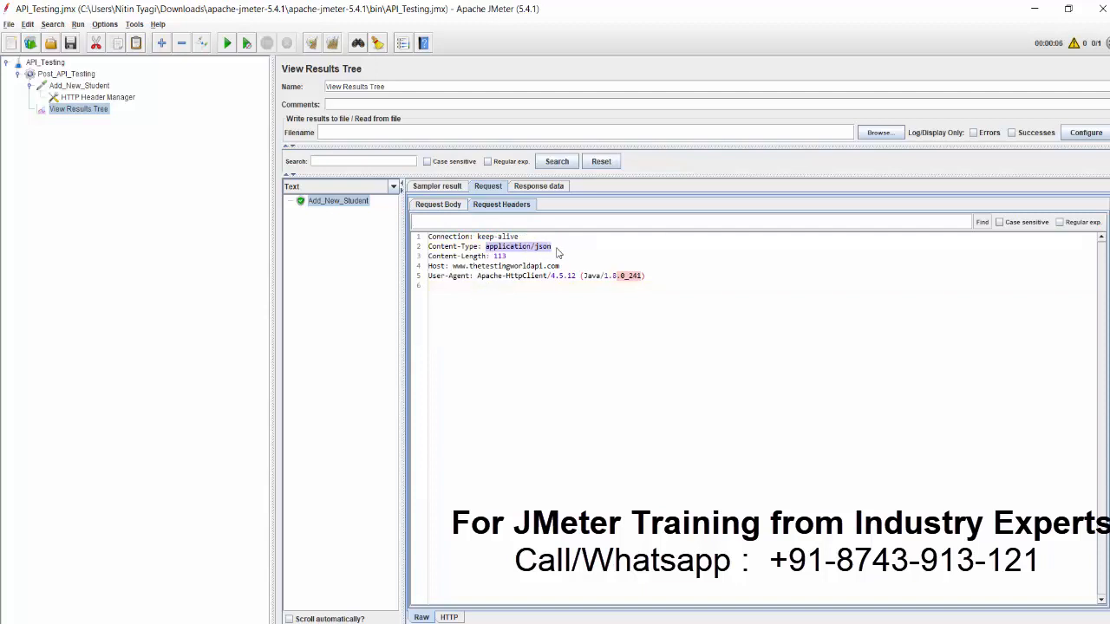
# Step: Examine the sample's response body, checking the student fields and the id returned by the API
pyautogui.click(547, 189)
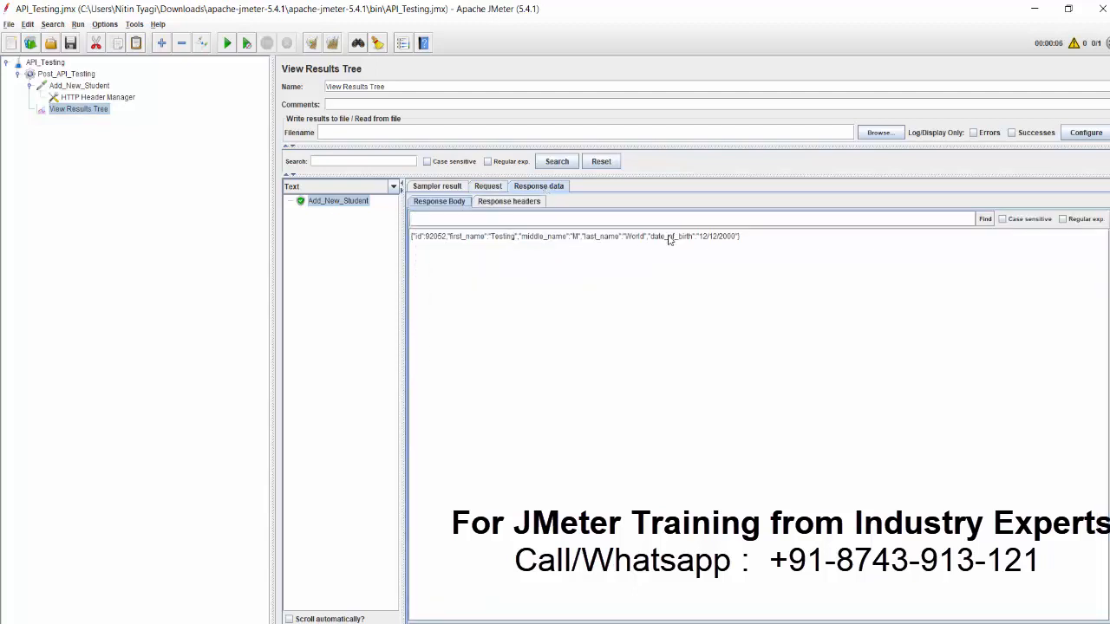
pyautogui.moveTo(754, 243); pyautogui.dragTo(411, 240)
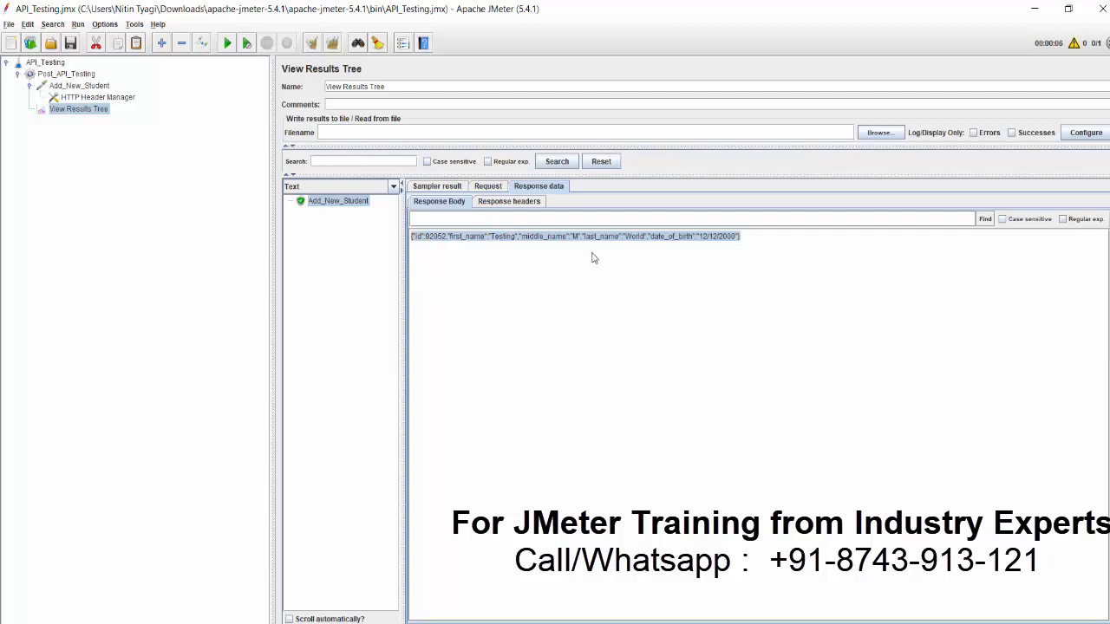
pyautogui.moveTo(462, 238); pyautogui.dragTo(729, 252)
pyautogui.click(465, 252)
pyautogui.moveTo(446, 238); pyautogui.dragTo(741, 238)
pyautogui.doubleClick(432, 238)
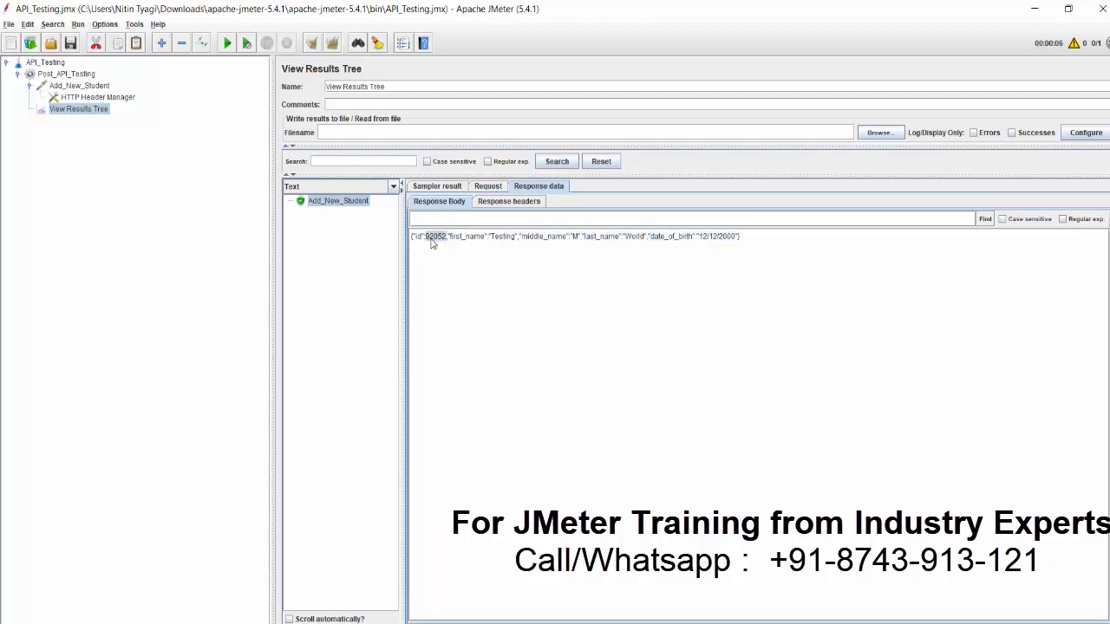
# Step: Examine the sample's response headers, including the status line, and glance back at the API help page's request formats
pyautogui.click(512, 203)
pyautogui.moveTo(555, 354); pyautogui.dragTo(403, 217)
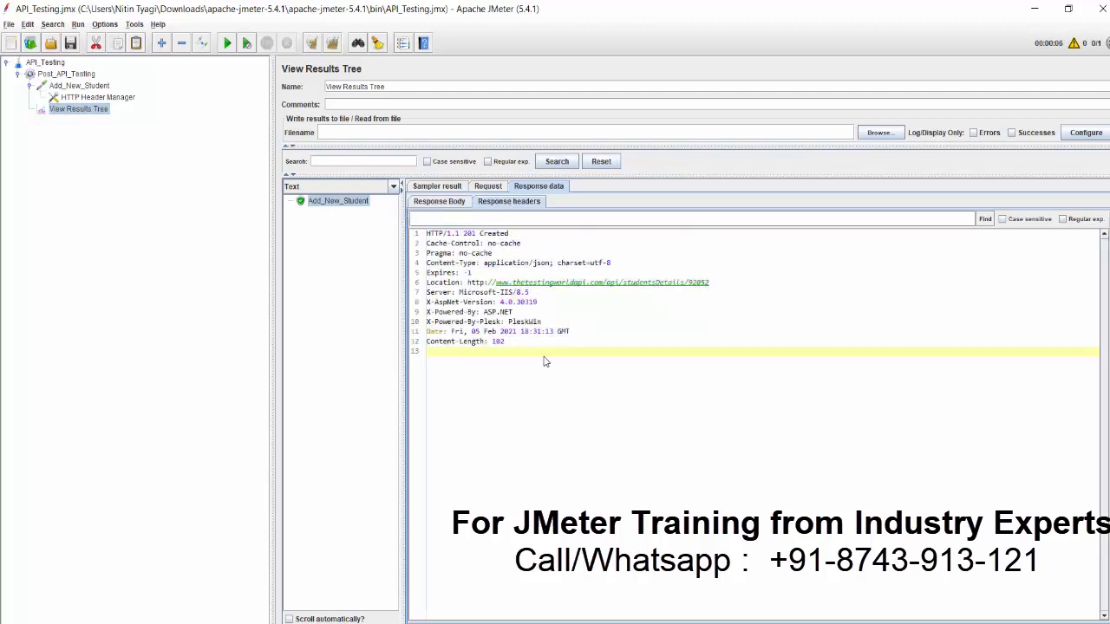
pyautogui.moveTo(547, 362); pyautogui.dragTo(430, 237)
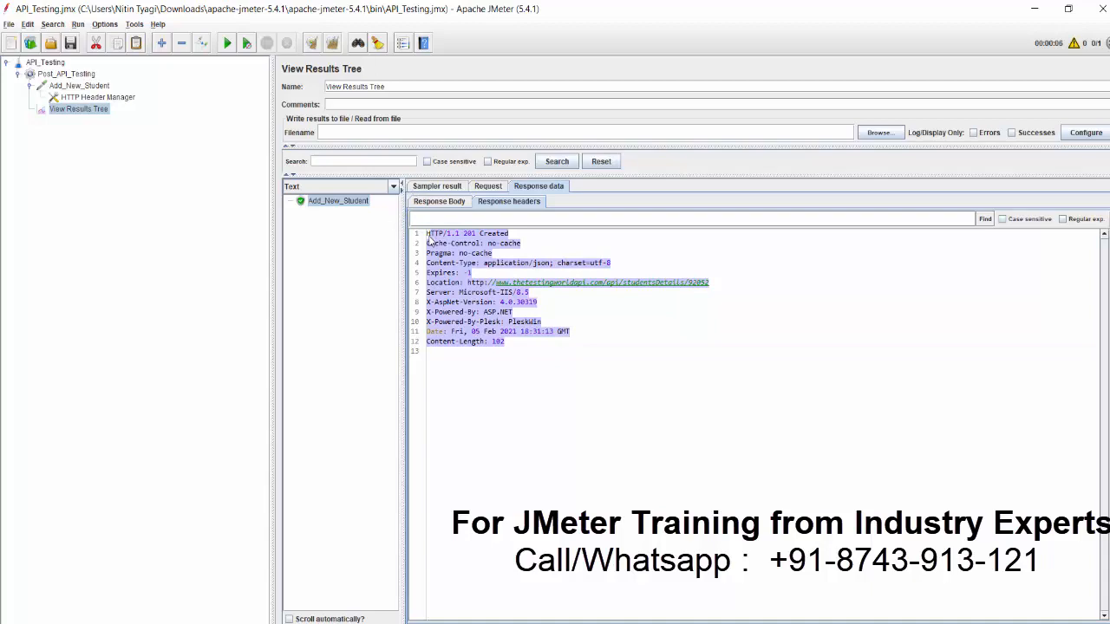
pyautogui.hotkey('alt', 'Tab')
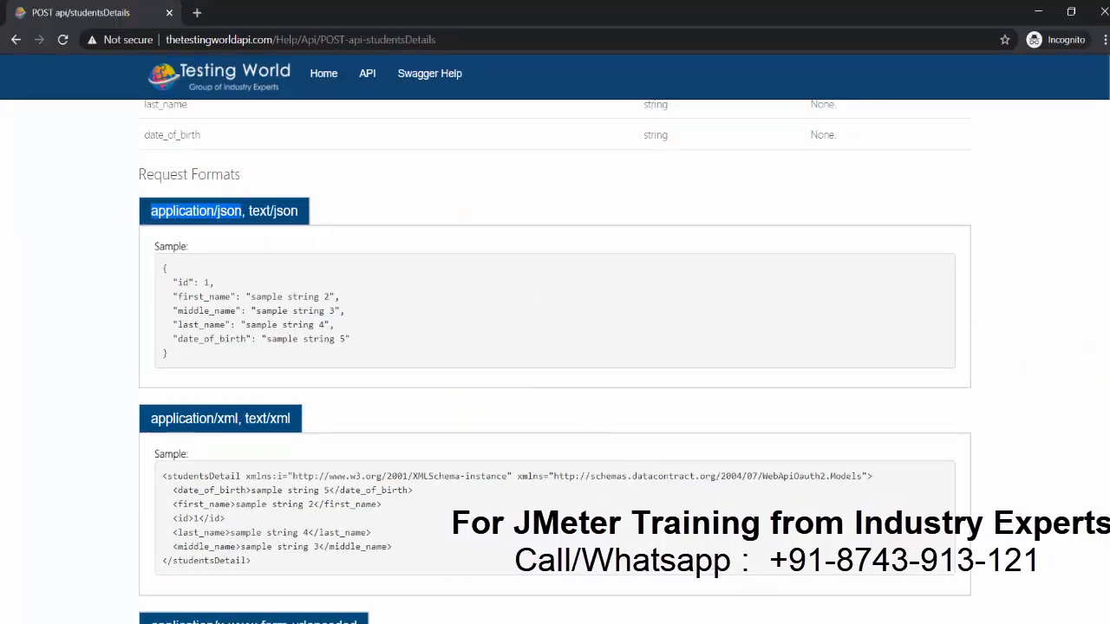
pyautogui.click(778, 605)
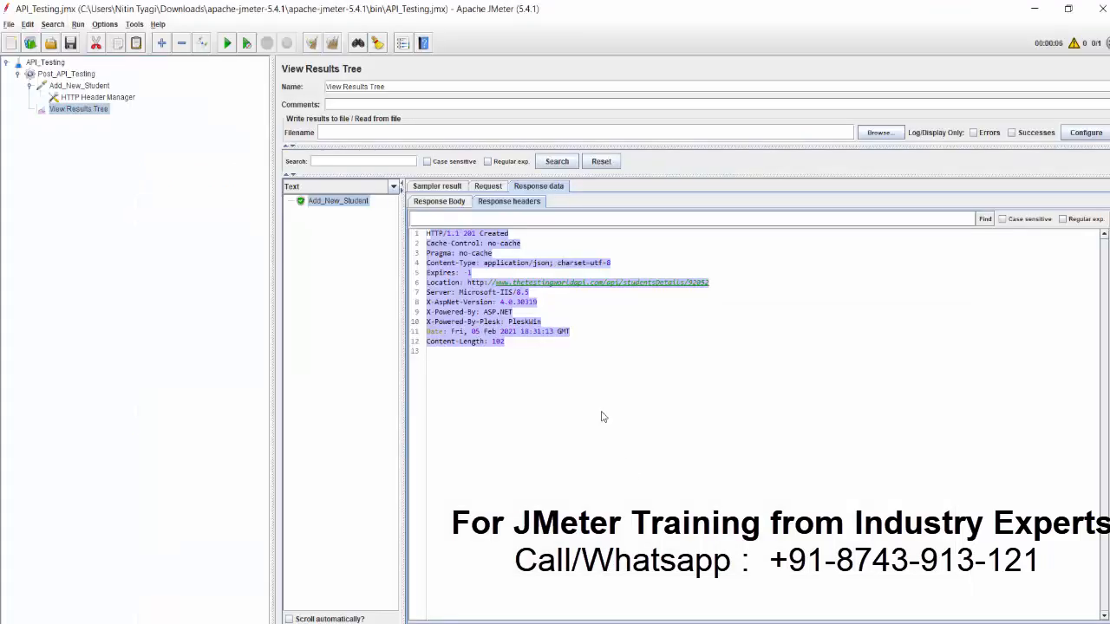
# Step: Add a second, empty header row to the HTTP Header Manager
pyautogui.click(89, 98)
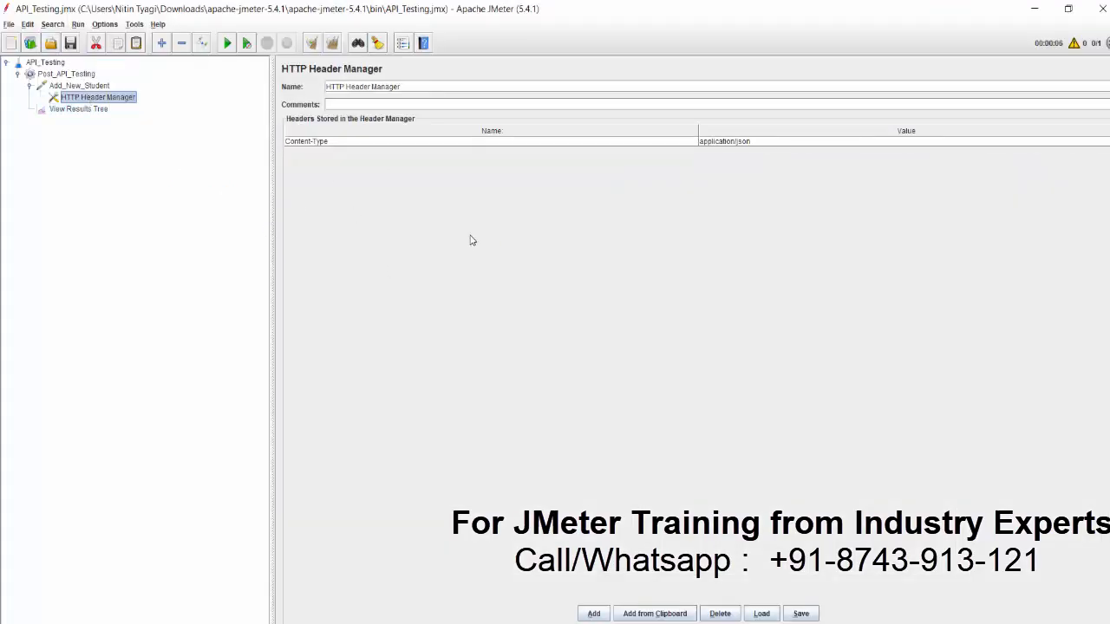
pyautogui.click(594, 614)
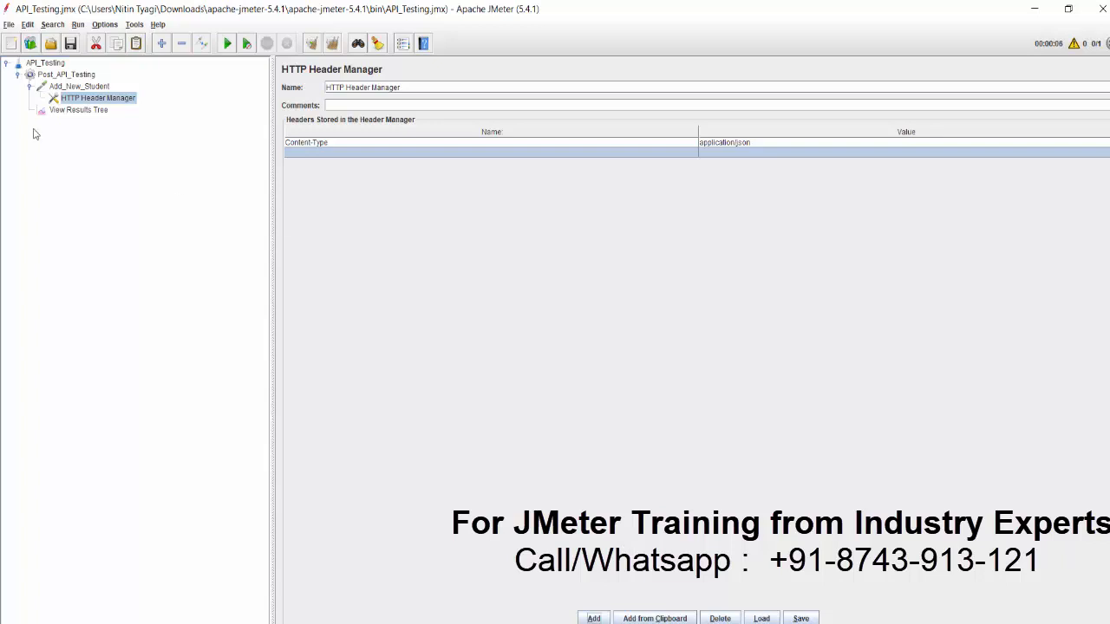
# Step: Rerun the test plan with the previous results cleared and select the Add_New_Student sample in the View Results Tree
pyautogui.click(87, 109)
pyautogui.hotkey('ctrl', 'e')
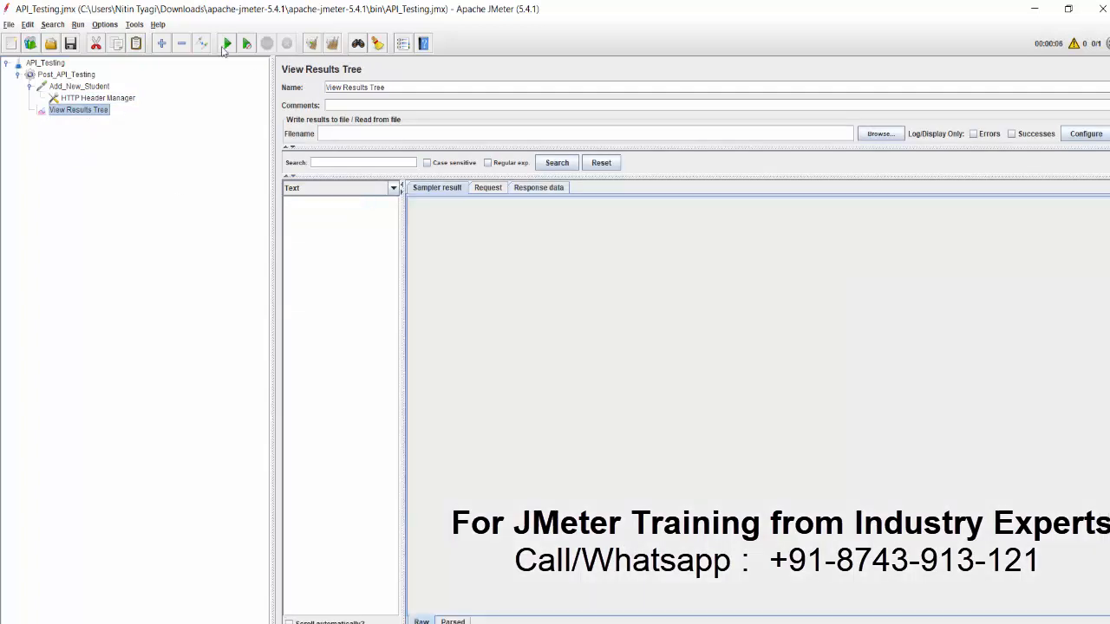
pyautogui.click(225, 45)
pyautogui.click(339, 206)
# Step: Check the rerun sample's request headers and the student record in its response body
pyautogui.click(489, 193)
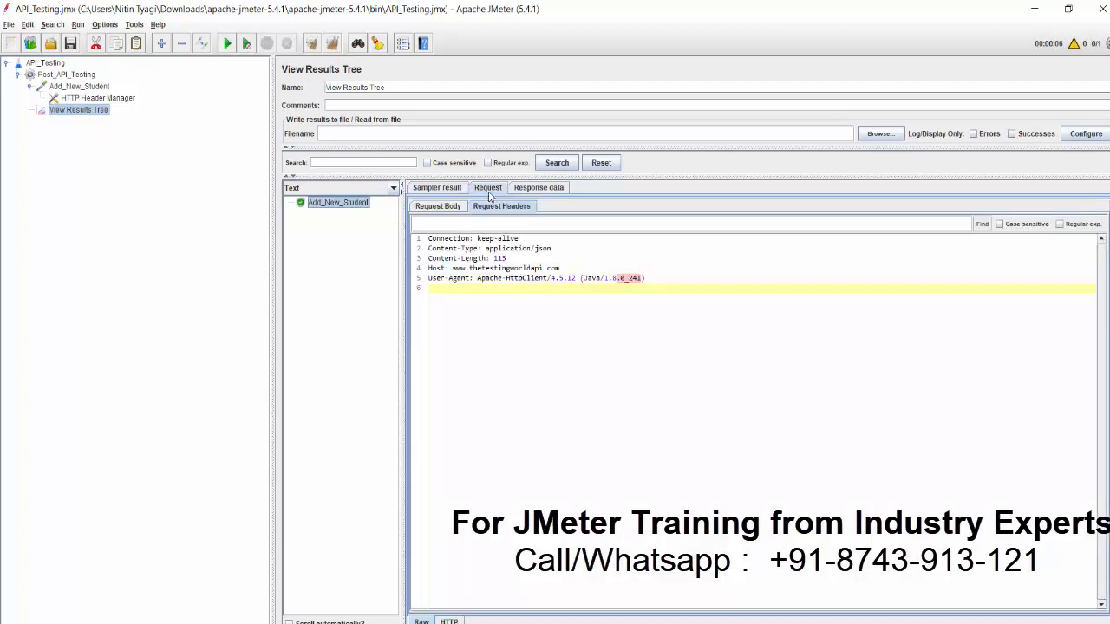
pyautogui.click(539, 191)
pyautogui.moveTo(524, 366); pyautogui.dragTo(412, 217)
pyautogui.click(441, 206)
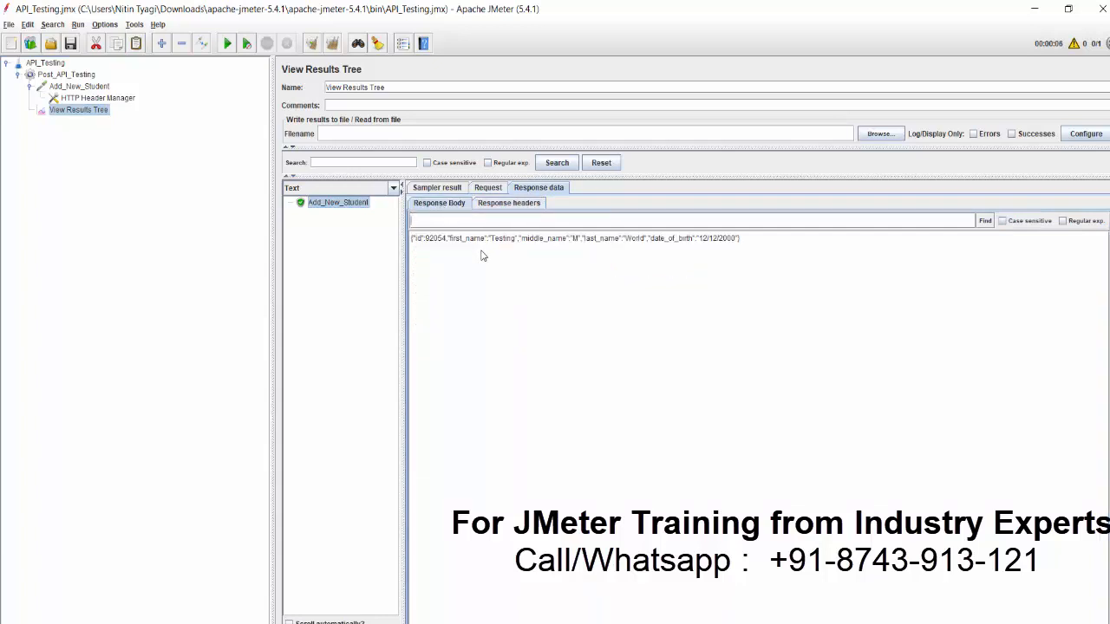
pyautogui.moveTo(757, 240); pyautogui.dragTo(410, 242)
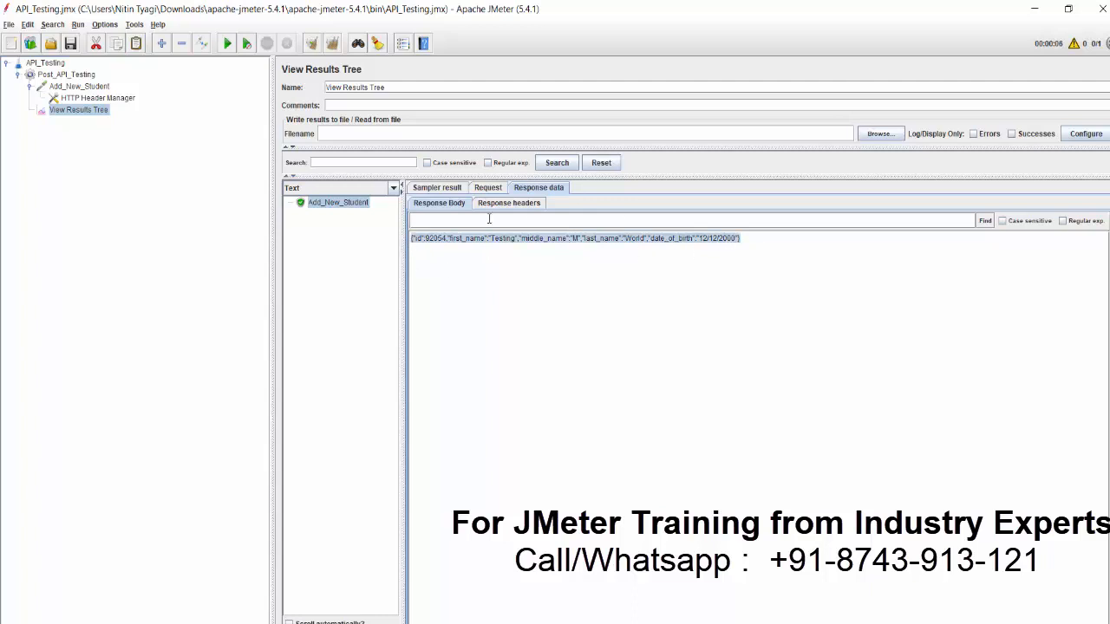
# Step: Inspect the rerun sample's response headers, focusing on the HTTP status line
pyautogui.click(529, 207)
pyautogui.moveTo(559, 409); pyautogui.dragTo(333, 178)
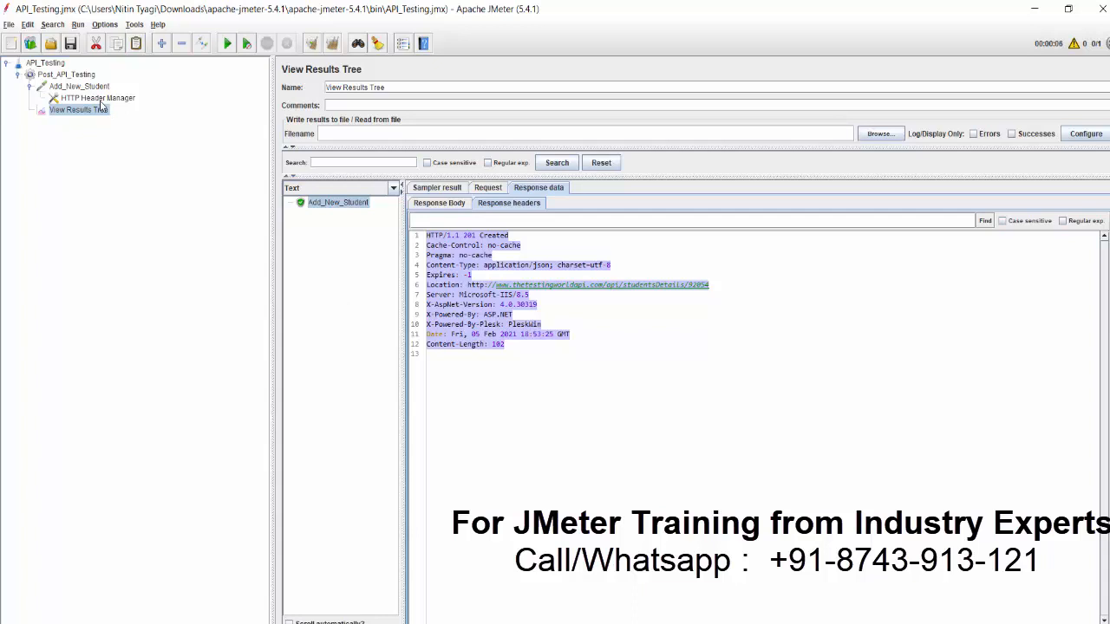
pyautogui.click(520, 245)
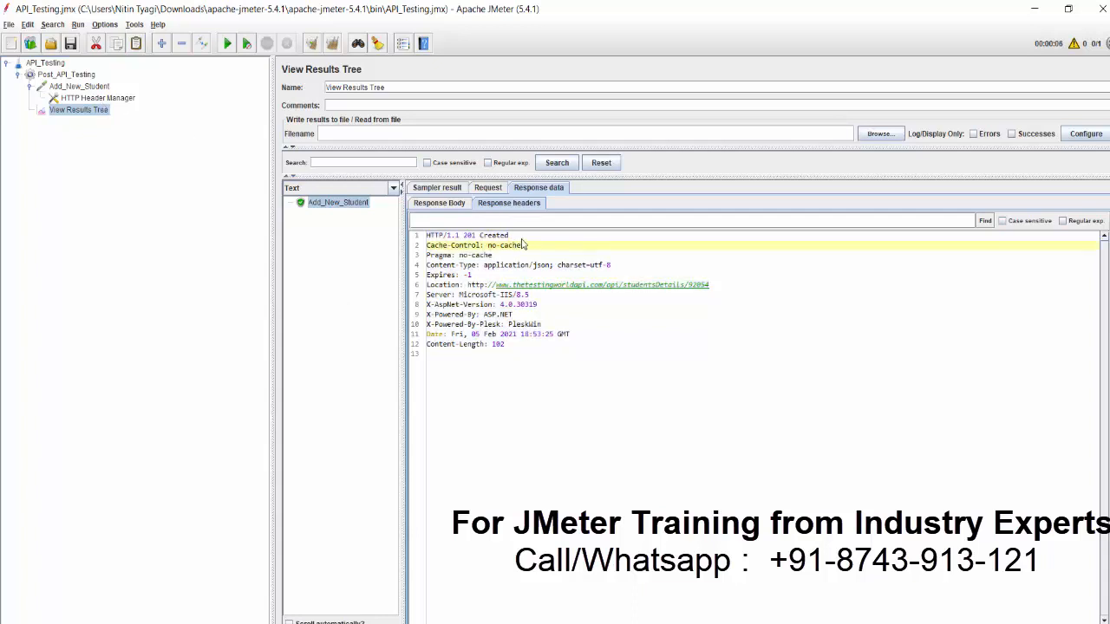
pyautogui.doubleClick(523, 243)
pyautogui.tripleClick(426, 234)
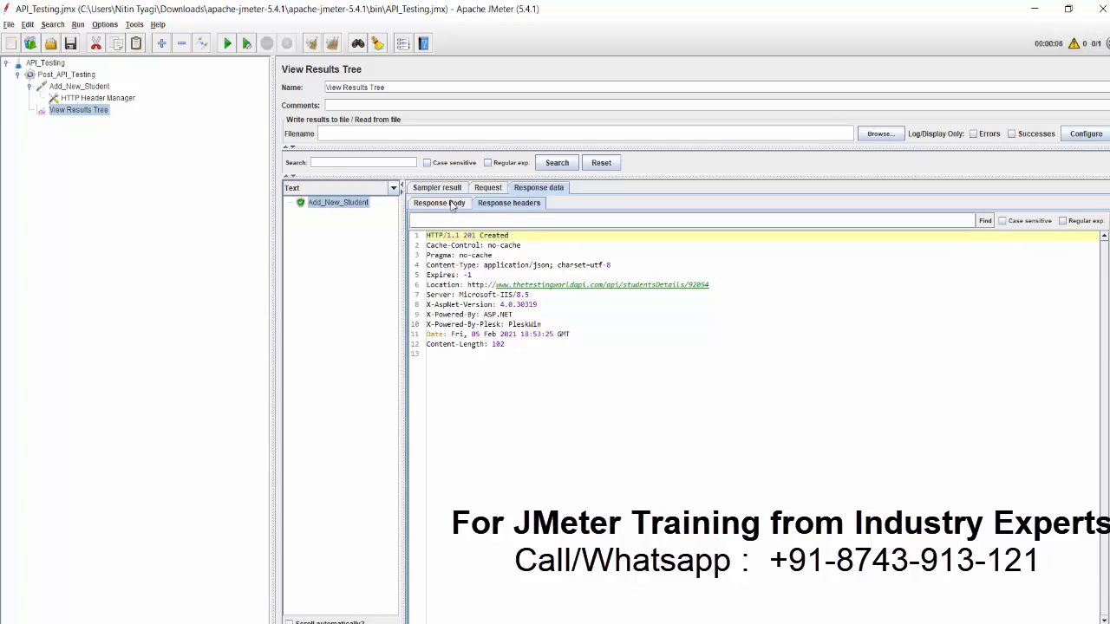
# Step: Recheck the response body content, and view the Coverage slide's list of status code and content assertions
pyautogui.click(454, 203)
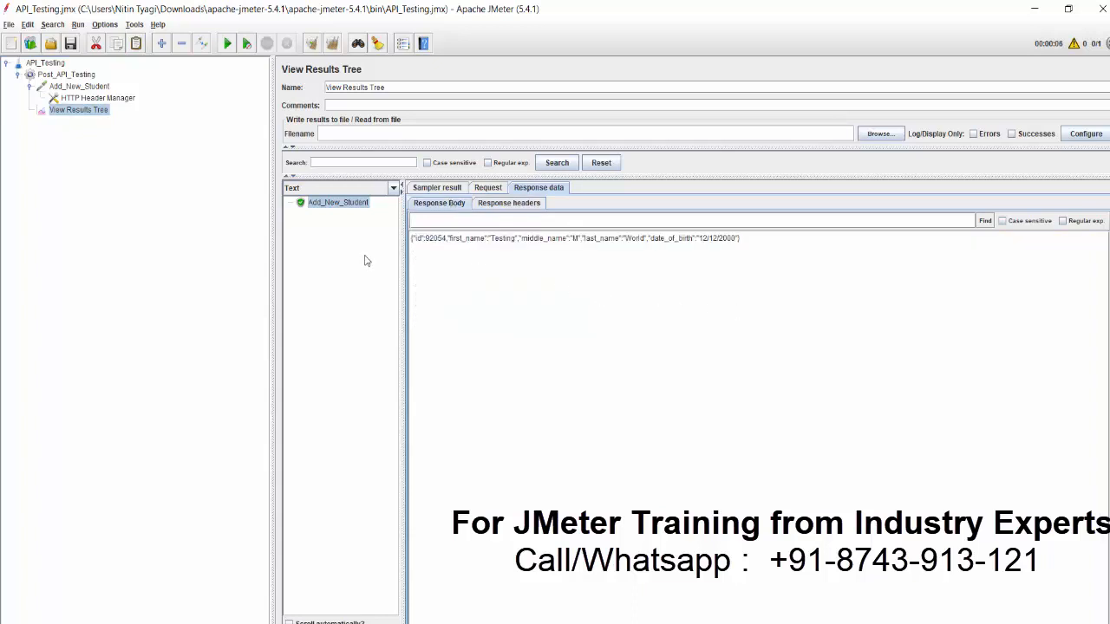
pyautogui.moveTo(431, 246); pyautogui.dragTo(403, 250)
pyautogui.click(798, 610)
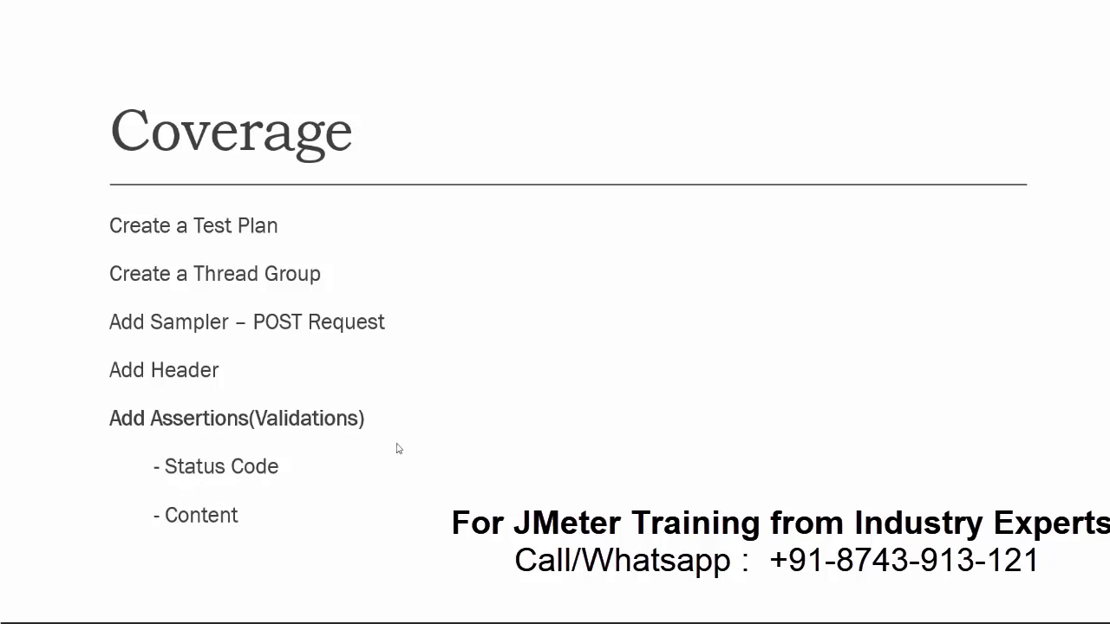
pyautogui.hotkey('alt', 'Tab')
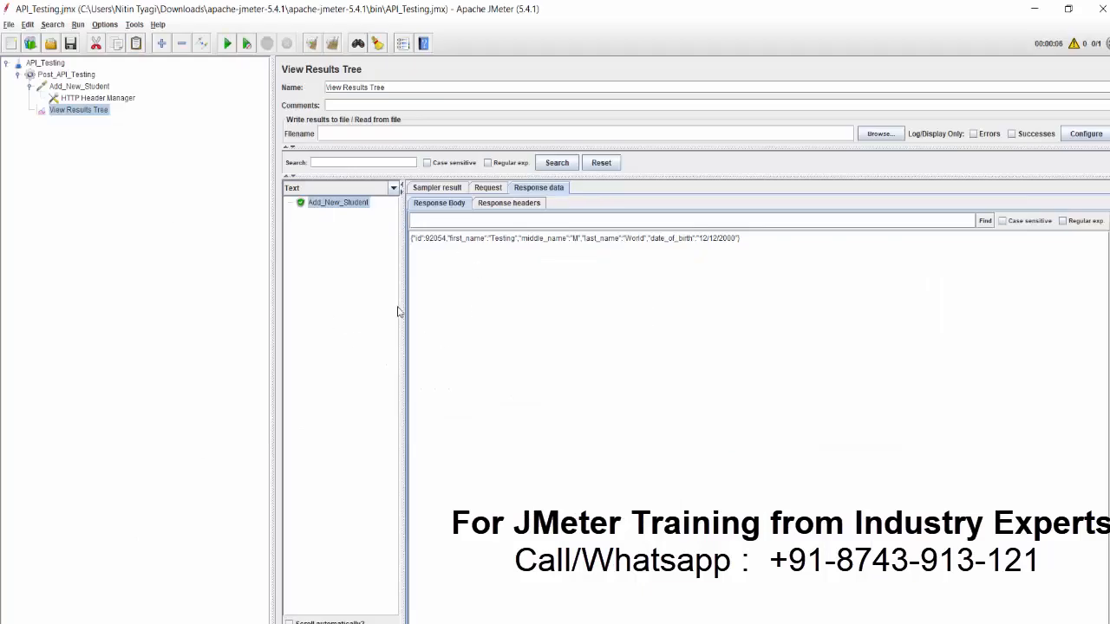
# Step: Add a Response Assertion to the Add_New_Student request
pyautogui.click(101, 90)
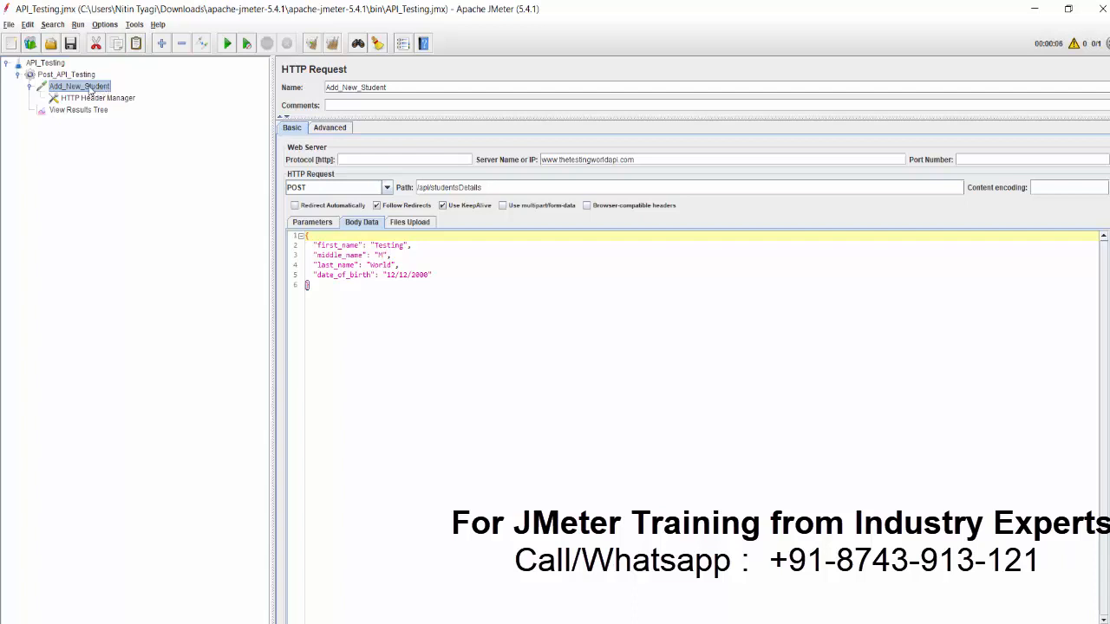
pyautogui.rightClick(98, 90)
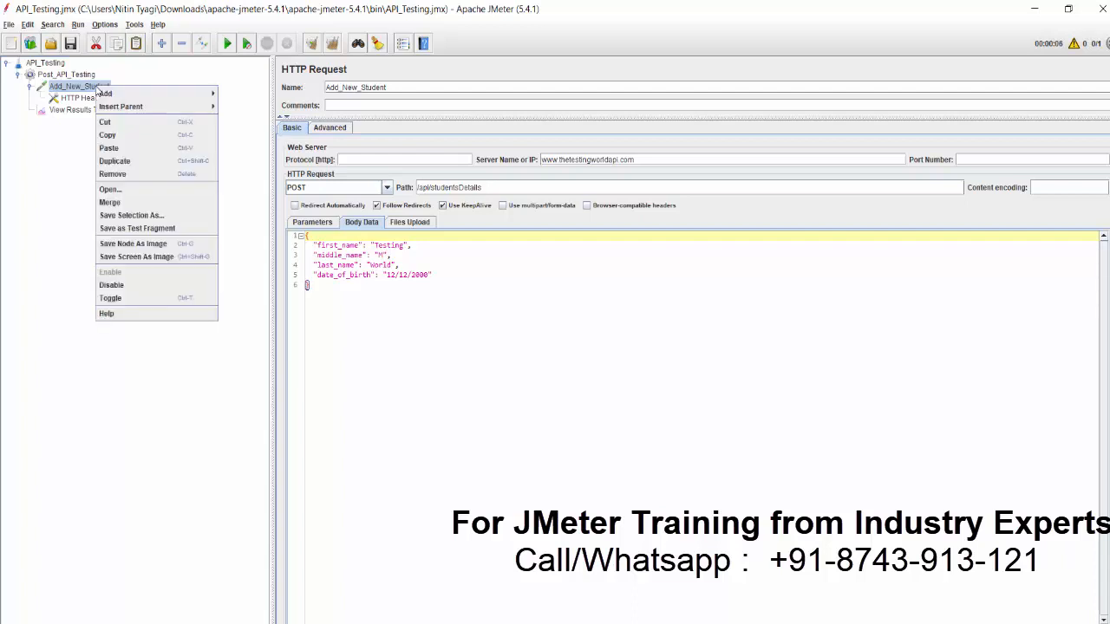
pyautogui.moveTo(104, 93)
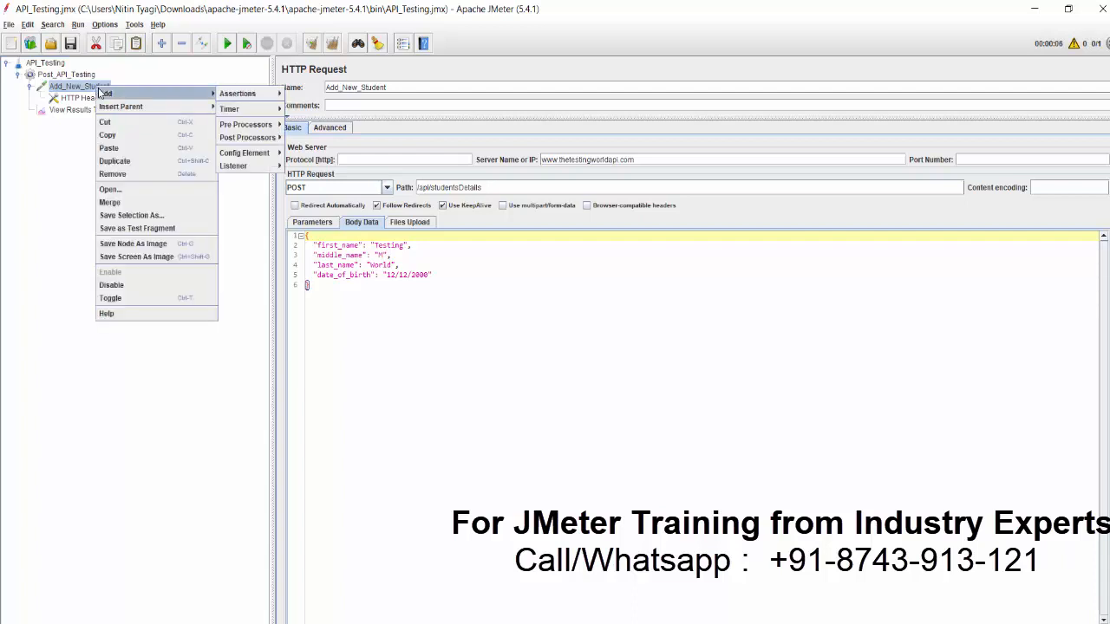
pyautogui.moveTo(224, 96)
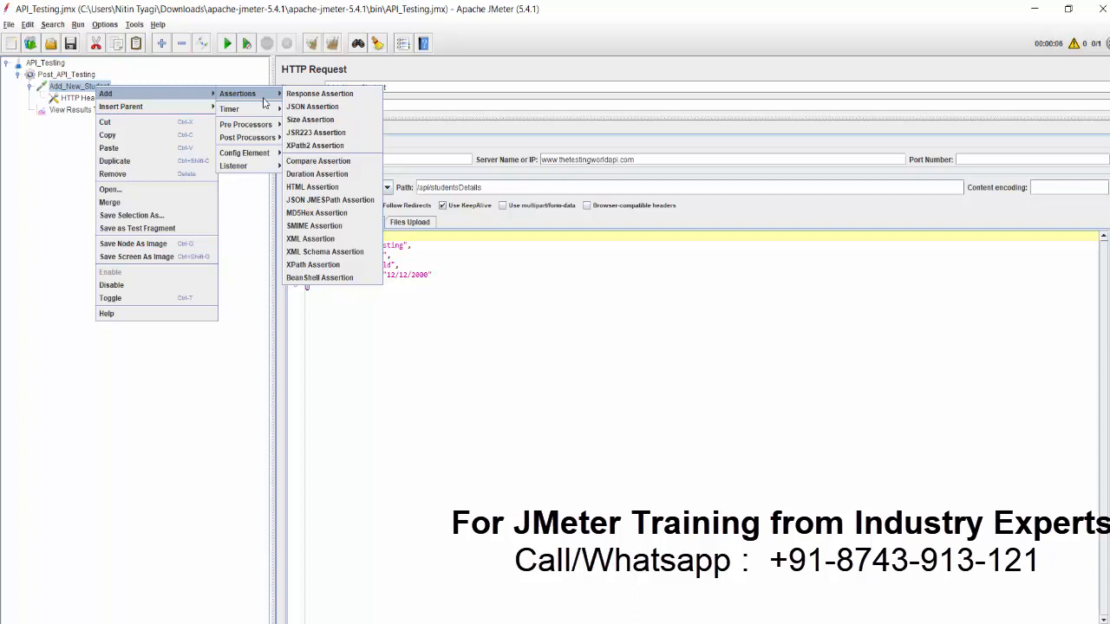
pyautogui.click(328, 95)
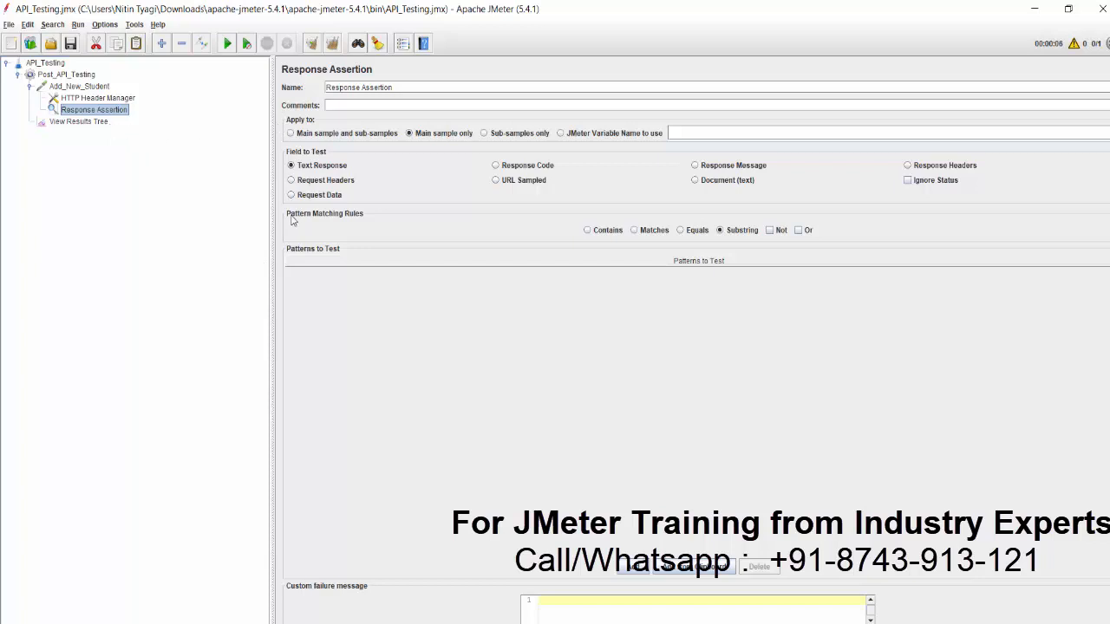
# Step: Rename the new Response Assertion as StatusCode-201
pyautogui.tripleClick(381, 91)
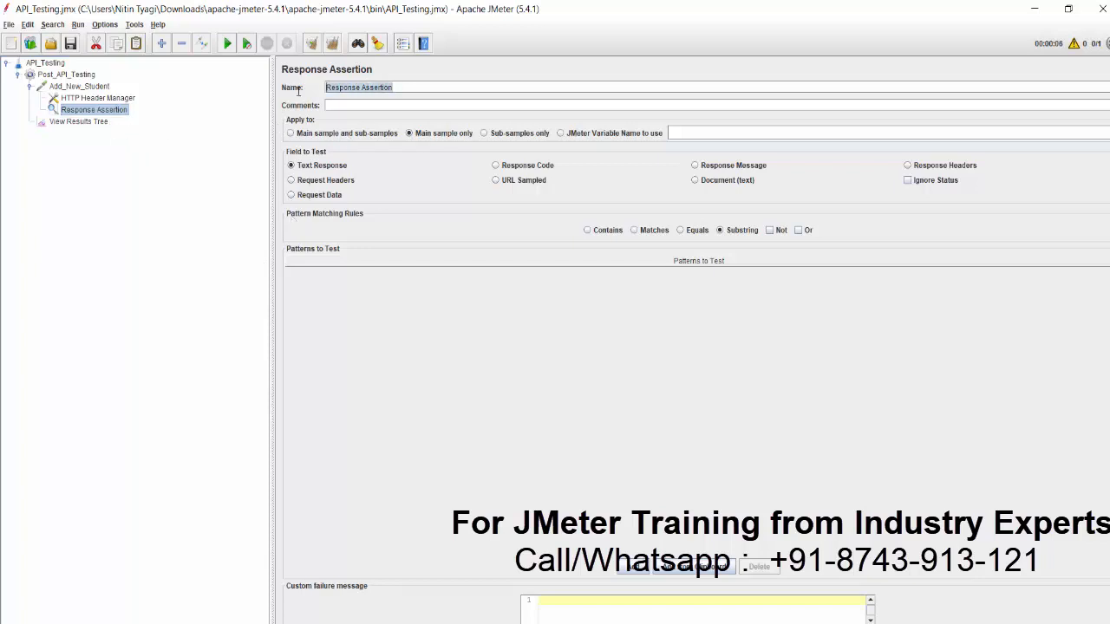
pyautogui.write('Sta')
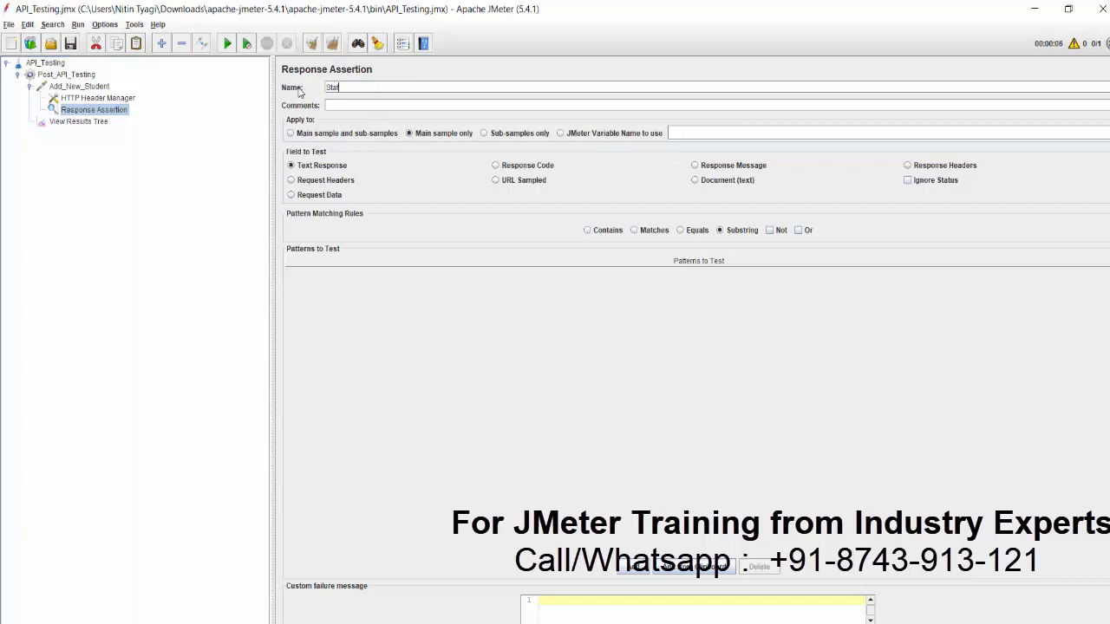
pyautogui.write('tusCode-201')
pyautogui.hotkey('shift', 'Left')
pyautogui.hotkey('shift', 'Left')
pyautogui.hotkey('shift', 'Left')
pyautogui.hotkey('shift', 'Home')
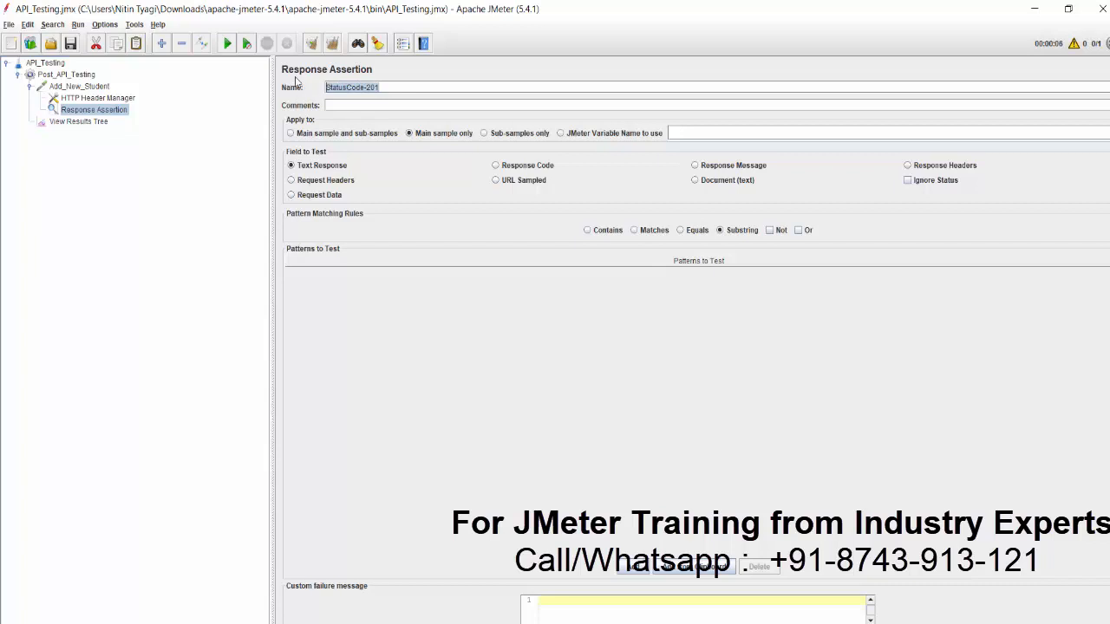
pyautogui.click(114, 109)
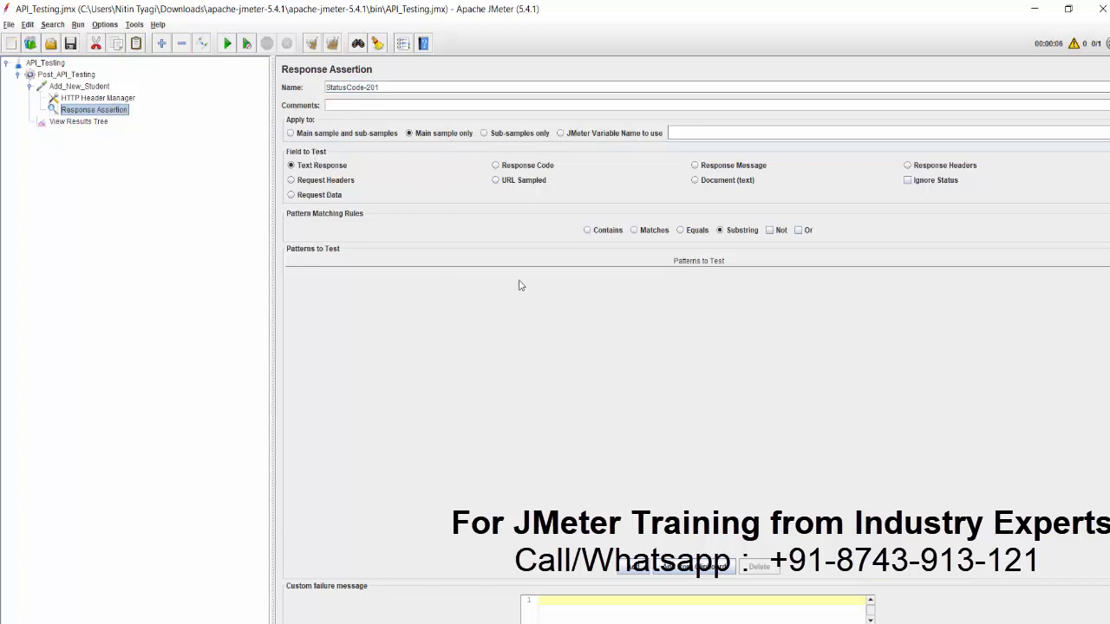
# Step: Set the StatusCode-201 assertion to test the Response Code and add the pattern 201
pyautogui.click(496, 167)
pyautogui.click(633, 568)
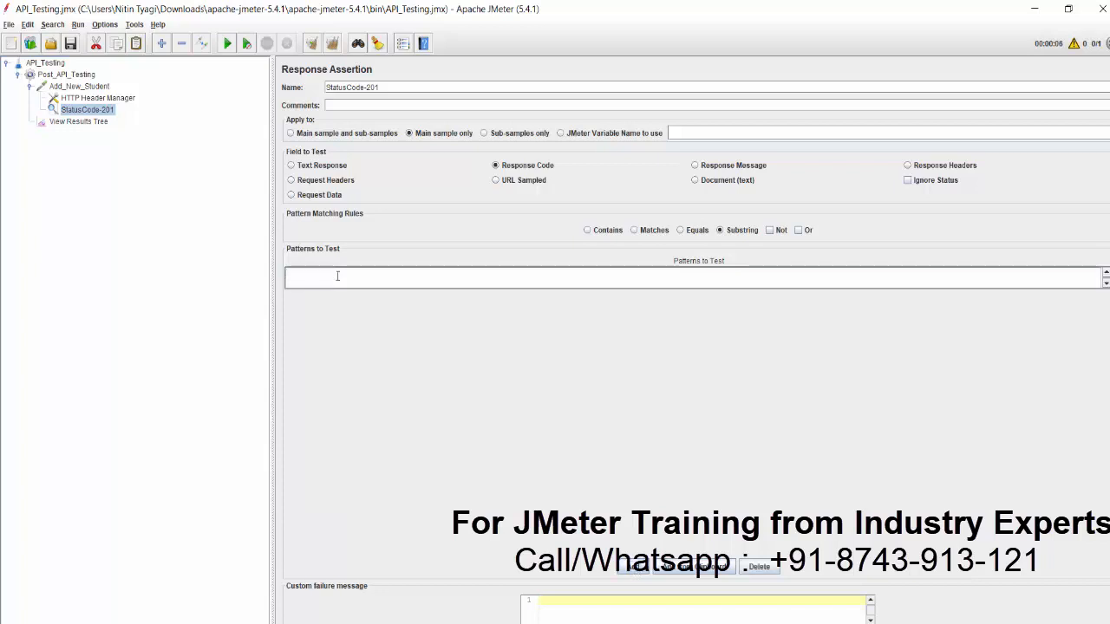
pyautogui.write('201')
# Step: Clear the old results, run the test plan with the status code assertion, and select the Add_New_Student sample
pyautogui.click(95, 122)
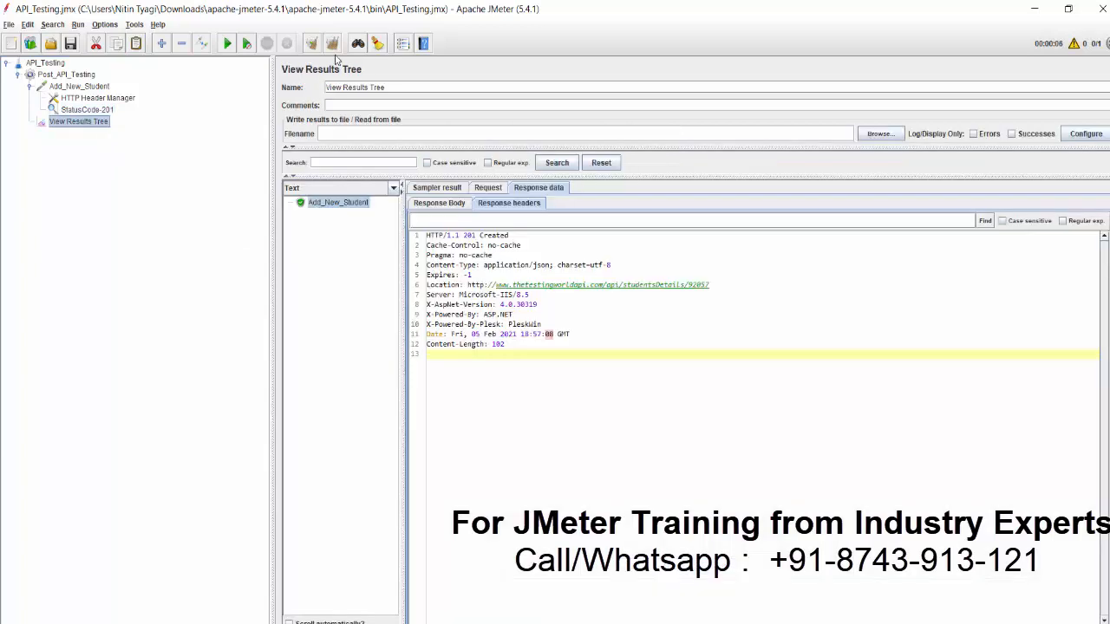
pyautogui.click(333, 45)
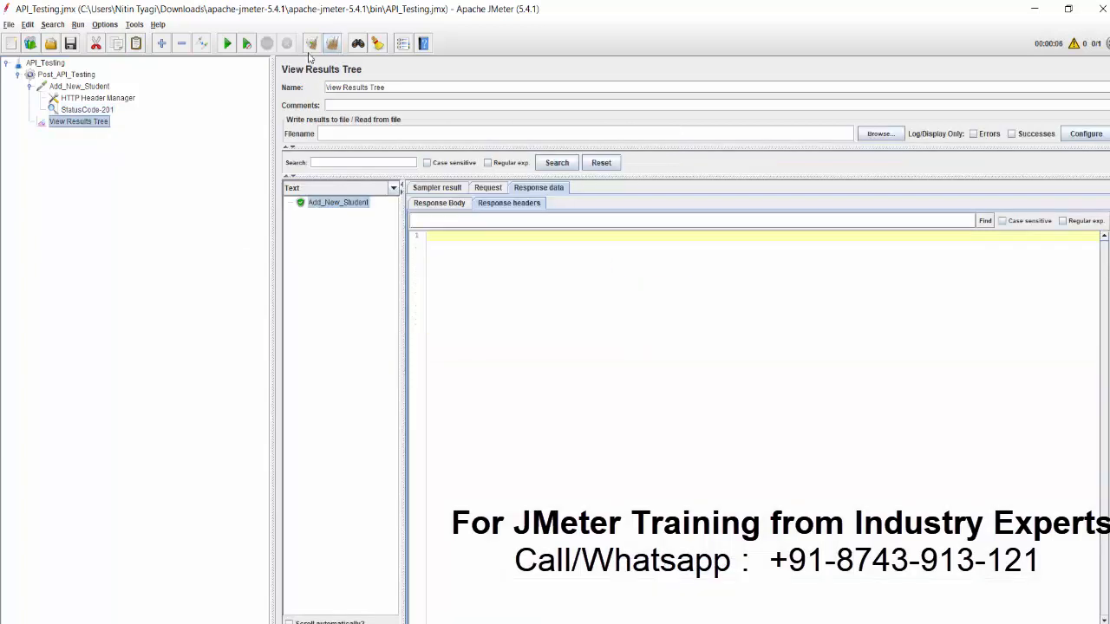
pyautogui.click(224, 48)
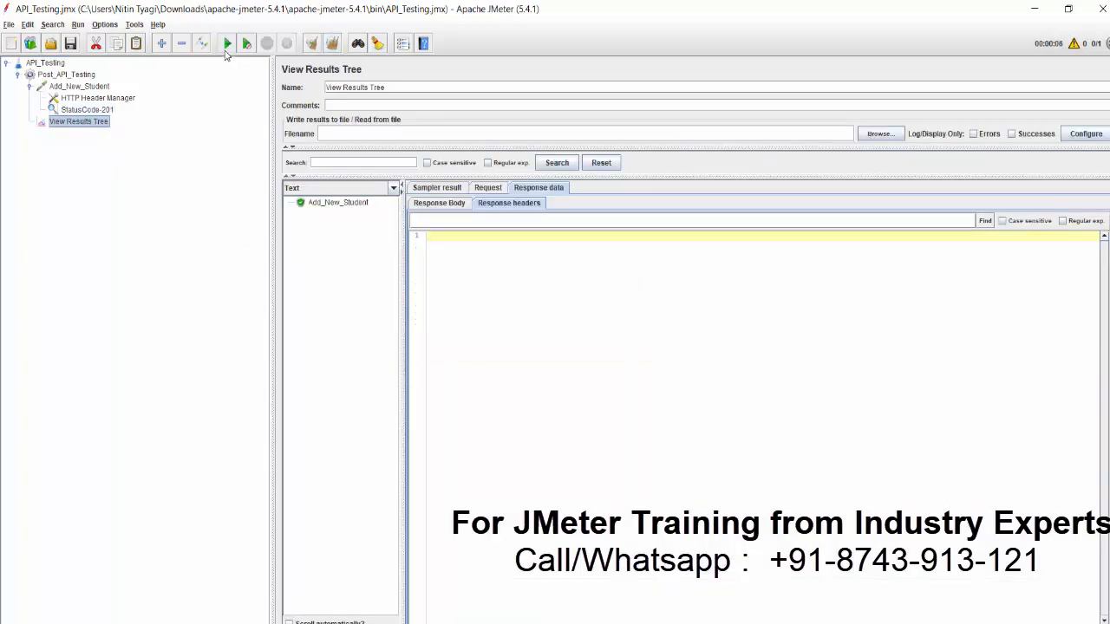
pyautogui.click(354, 209)
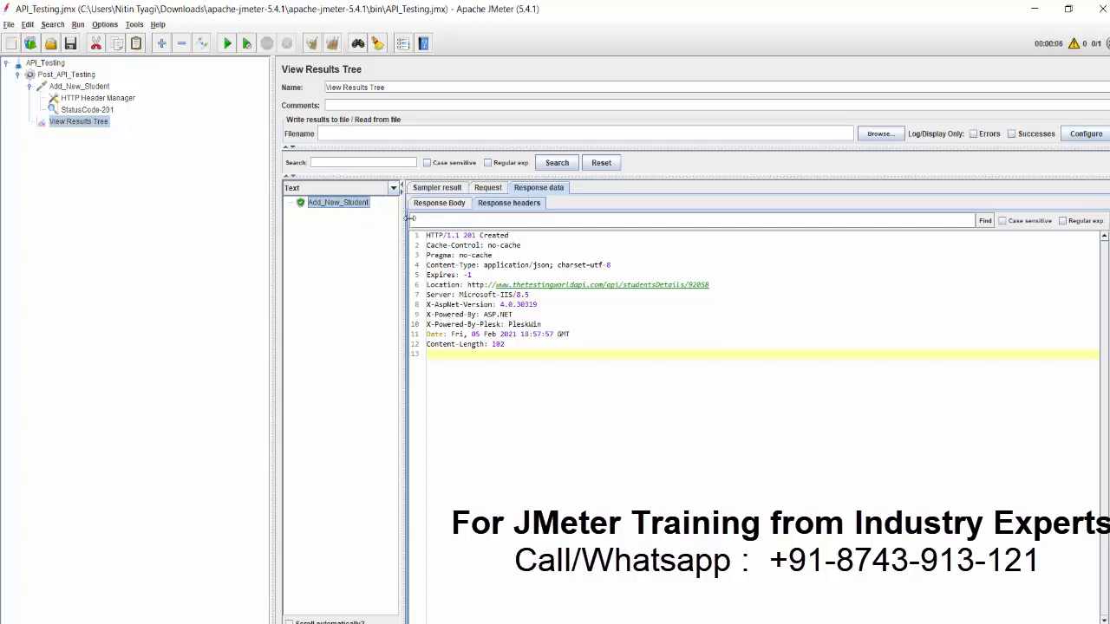
# Step: Change the StatusCode-201 assertion's pattern to 200 to try a mismatching status code
pyautogui.click(105, 112)
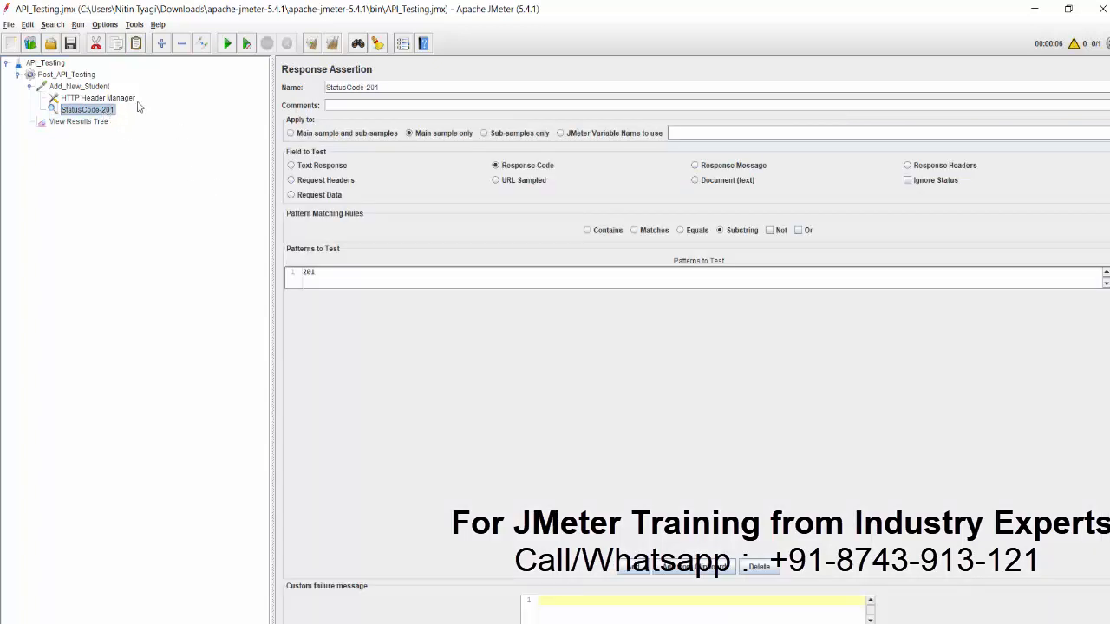
pyautogui.click(321, 280)
pyautogui.doubleClick(325, 278)
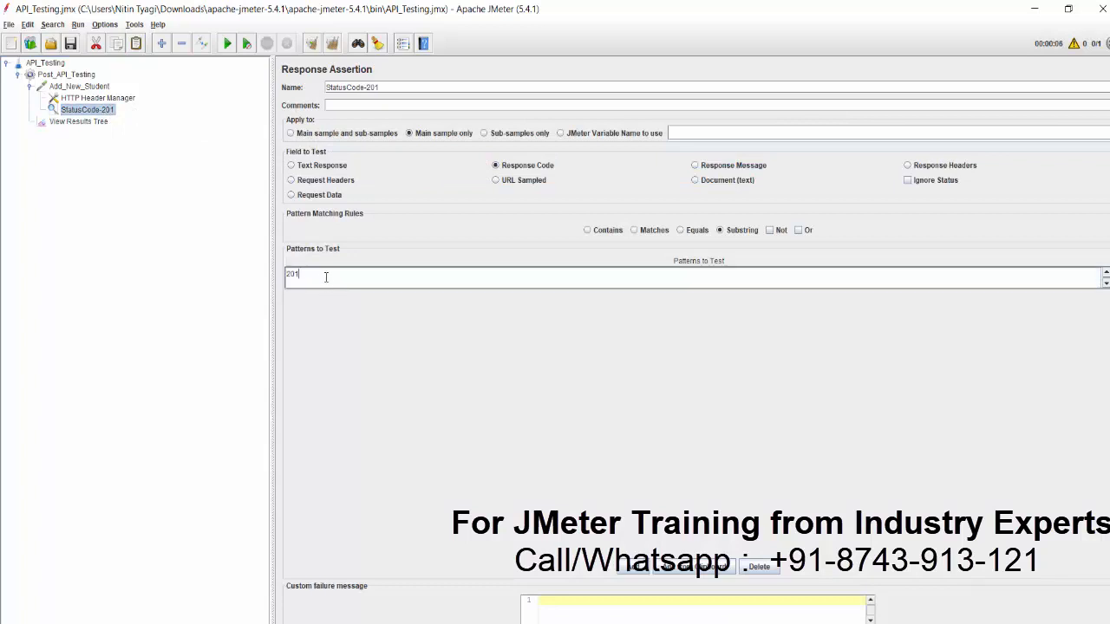
pyautogui.moveTo(326, 277); pyautogui.dragTo(221, 273)
pyautogui.write('200')
# Step: Rerun the test plan with cleared results and open the StatusCode-201 assertion result under the Add_New_Student sample
pyautogui.click(102, 123)
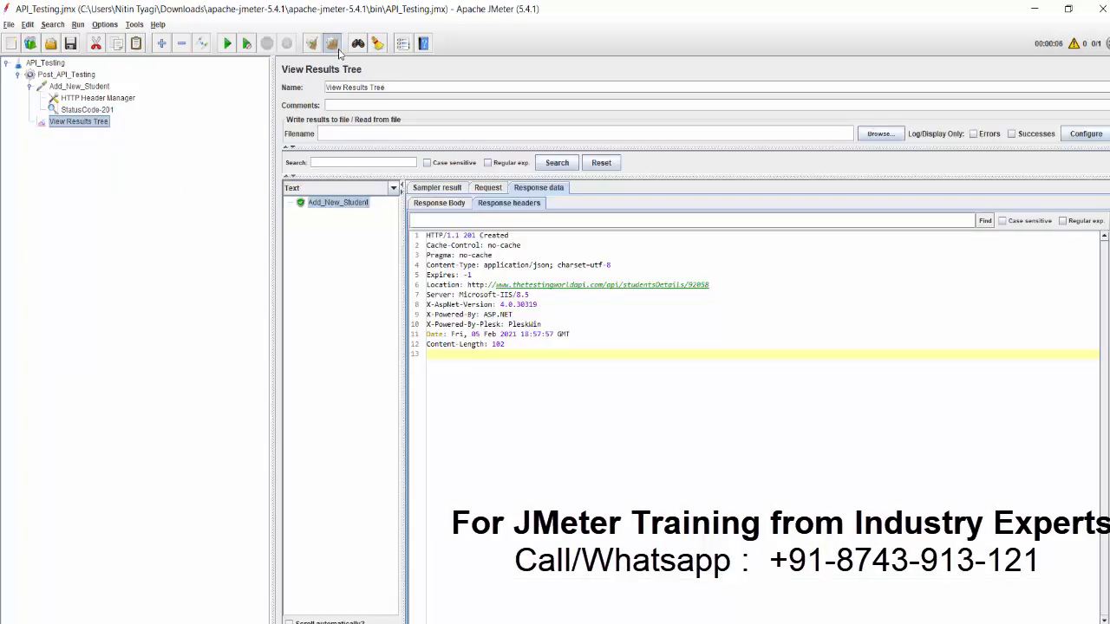
pyautogui.click(334, 45)
pyautogui.click(227, 45)
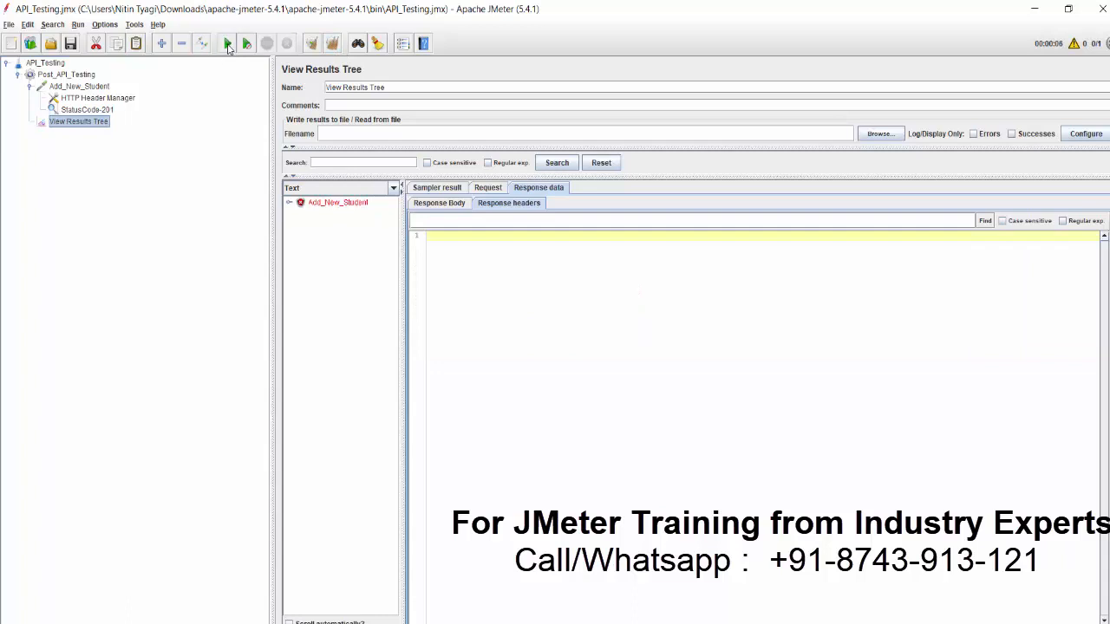
pyautogui.click(338, 203)
pyautogui.click(289, 202)
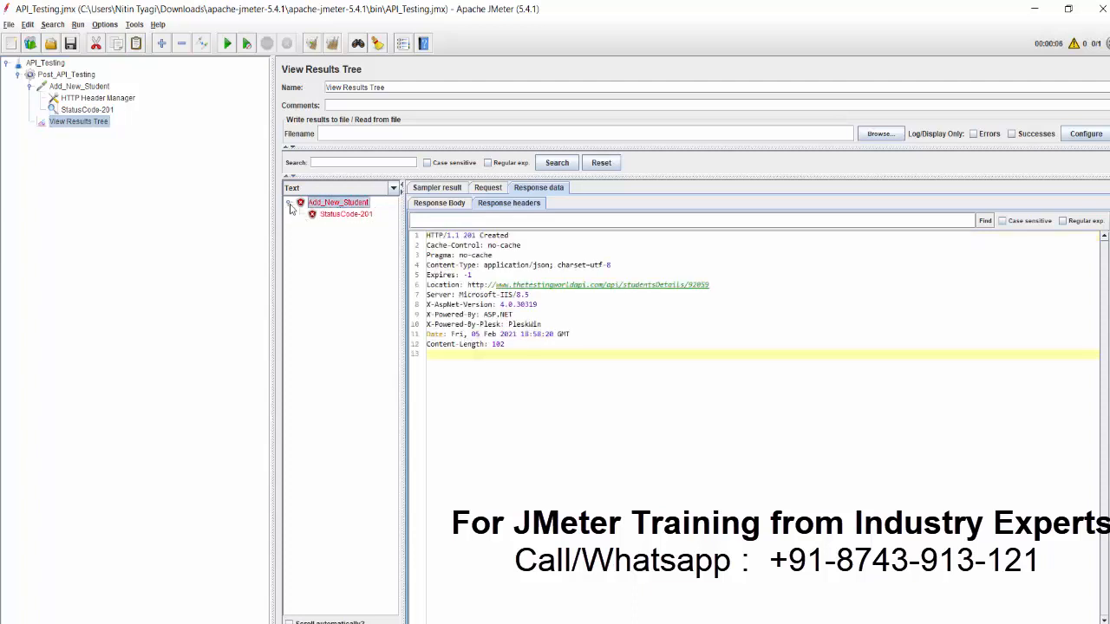
pyautogui.click(345, 216)
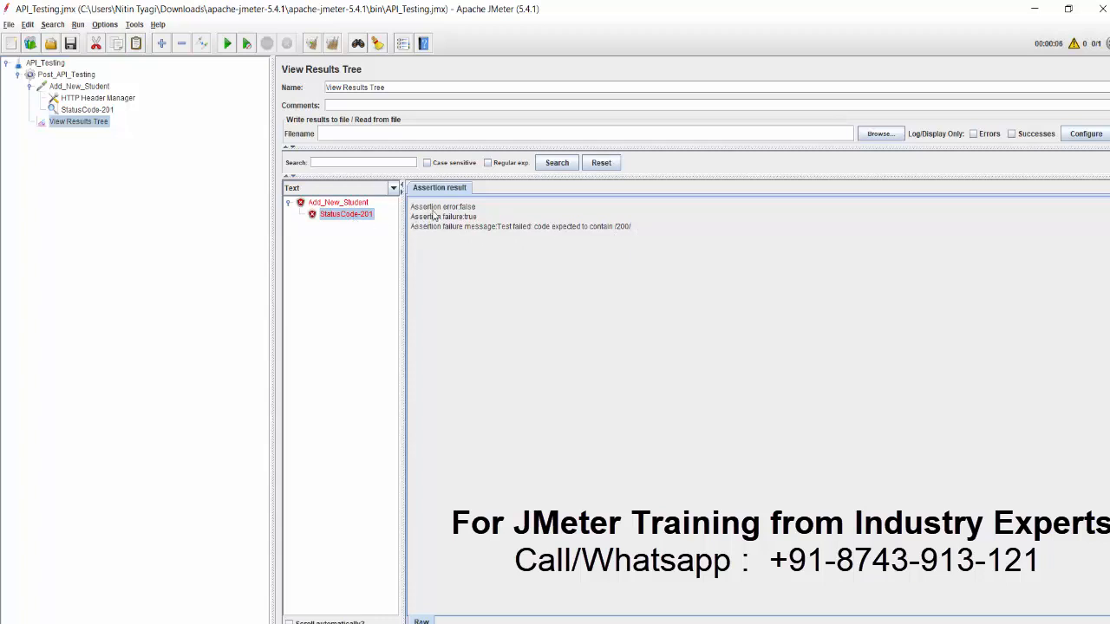
# Step: Compare the expected code with the HTTP status line in the Add_New_Student sample's response headers
pyautogui.click(336, 206)
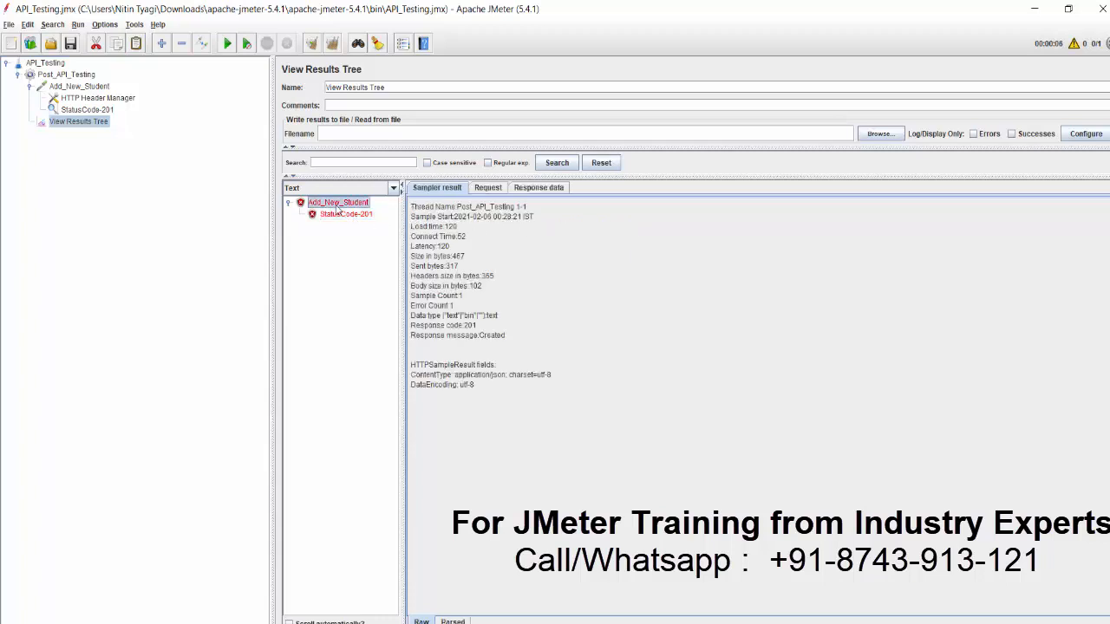
pyautogui.click(537, 191)
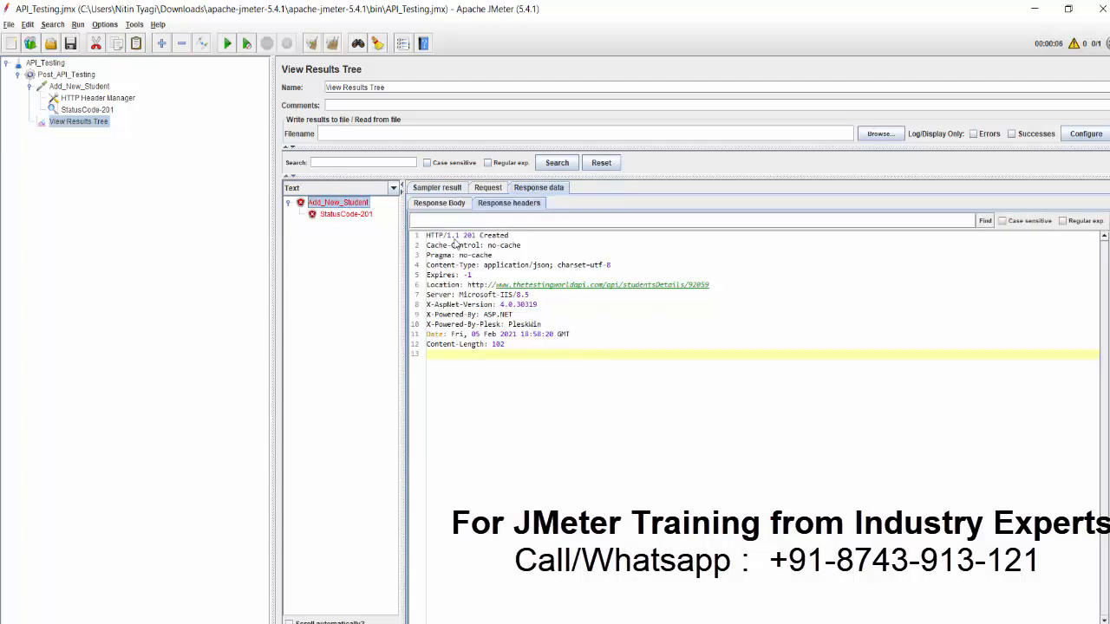
pyautogui.moveTo(462, 236); pyautogui.dragTo(508, 237)
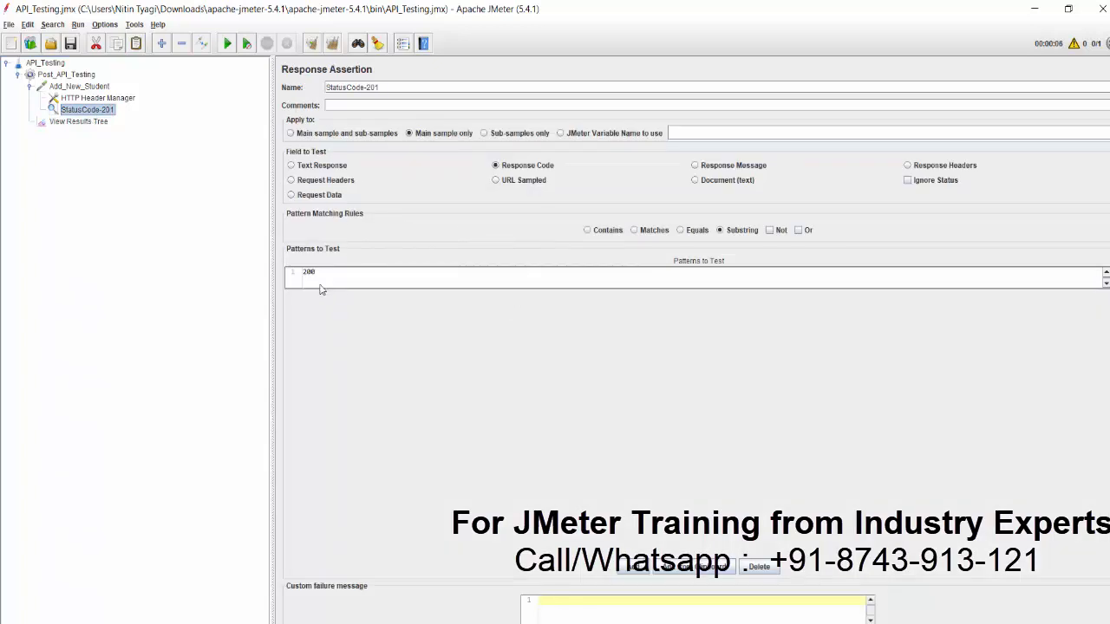
# Step: Set the StatusCode-201 assertion's pattern back to 201
pyautogui.click(316, 276)
pyautogui.doubleClick(316, 276)
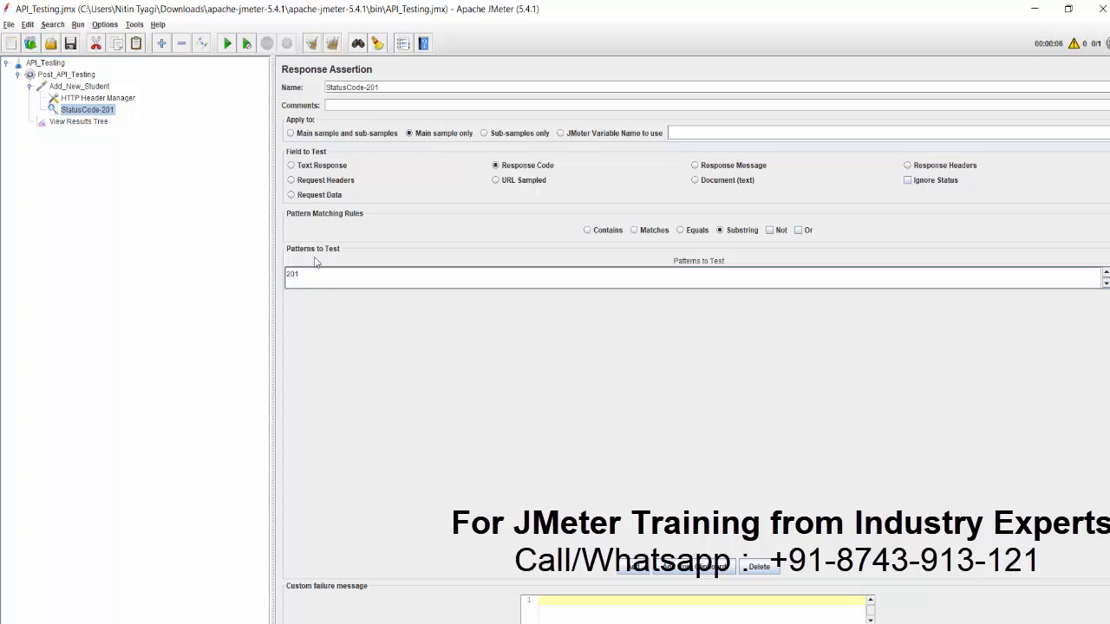
pyautogui.click(101, 124)
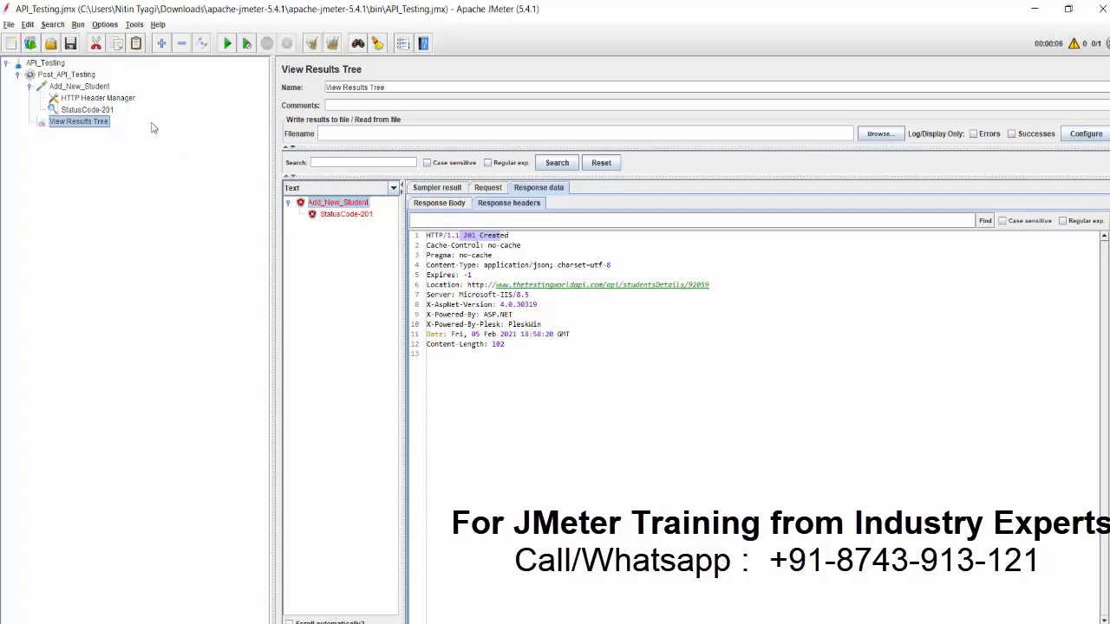
pyautogui.click(104, 113)
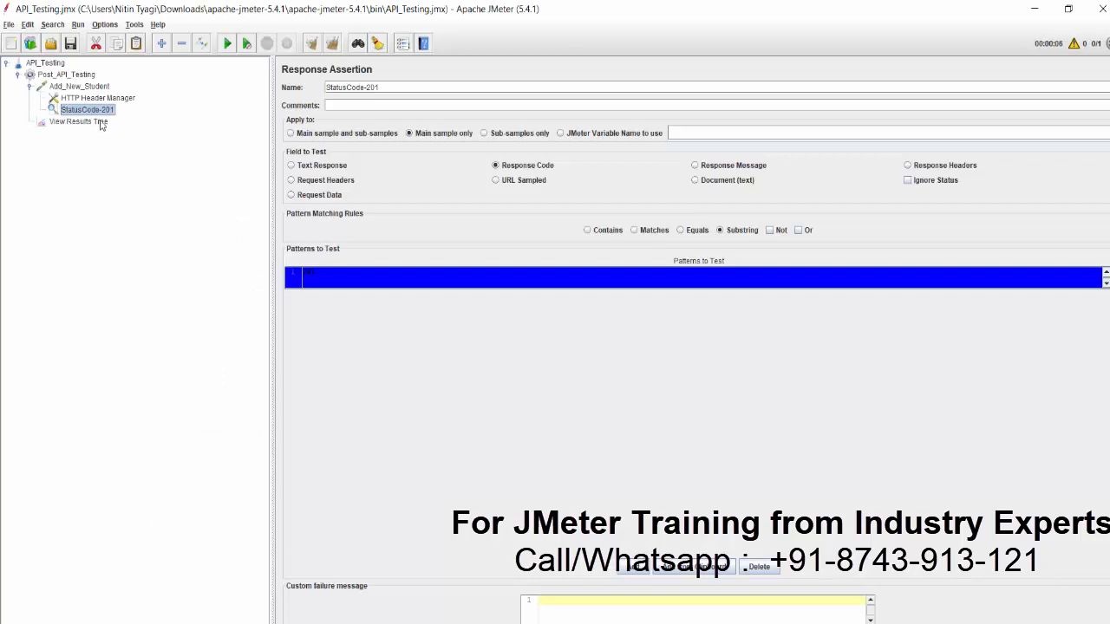
# Step: Copy the complete JSON response body of the Add_New_Student sample from the View Results Tree
pyautogui.click(86, 121)
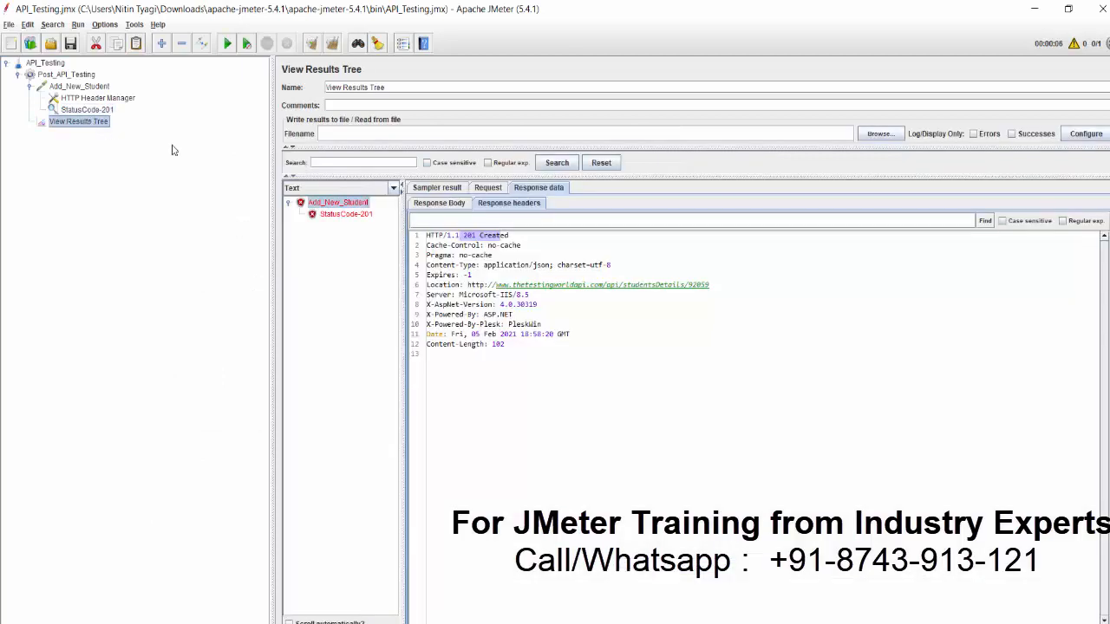
pyautogui.click(452, 209)
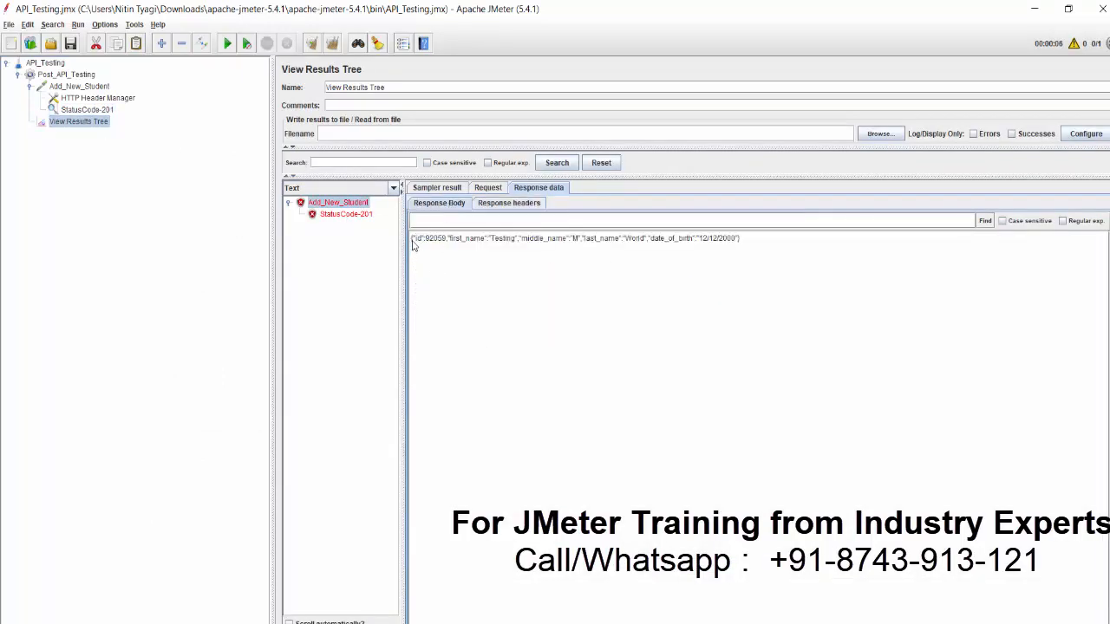
pyautogui.moveTo(411, 240); pyautogui.dragTo(760, 251)
pyautogui.hotkey('ctrl', 'c')
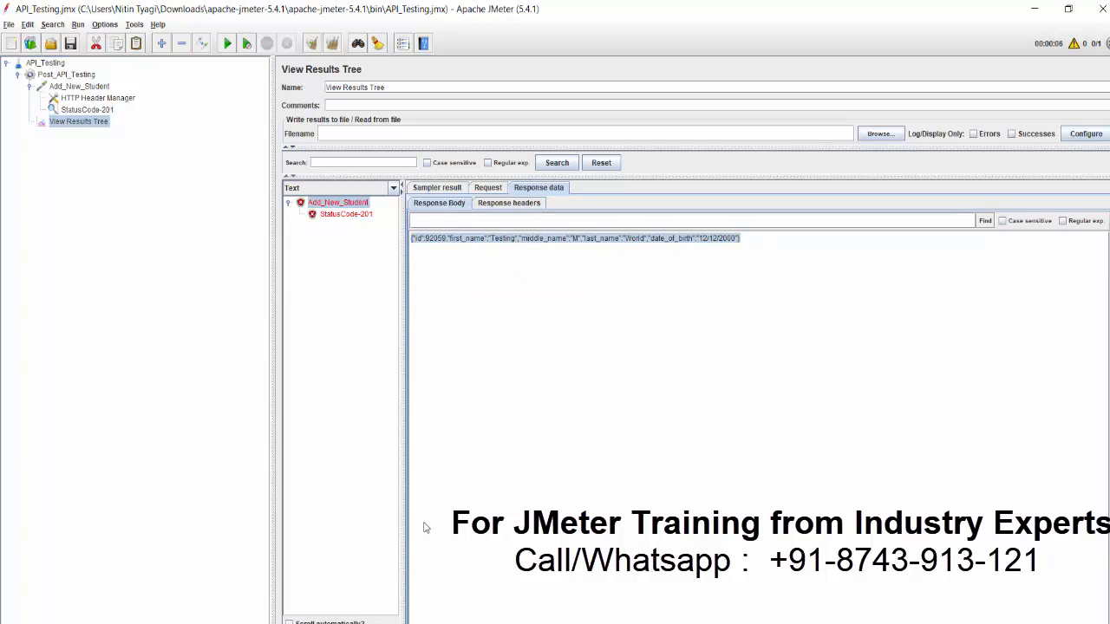
# Step: Switch to Chrome and search Google for "format json" in a new tab
pyautogui.click(460, 613)
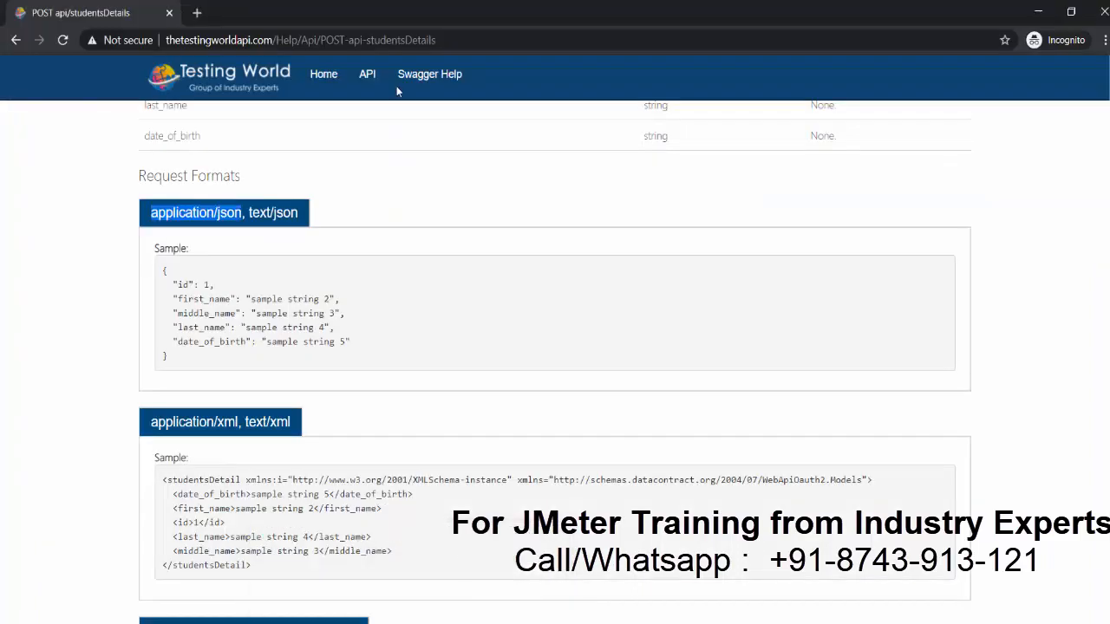
pyautogui.click(195, 13)
pyautogui.write('go')
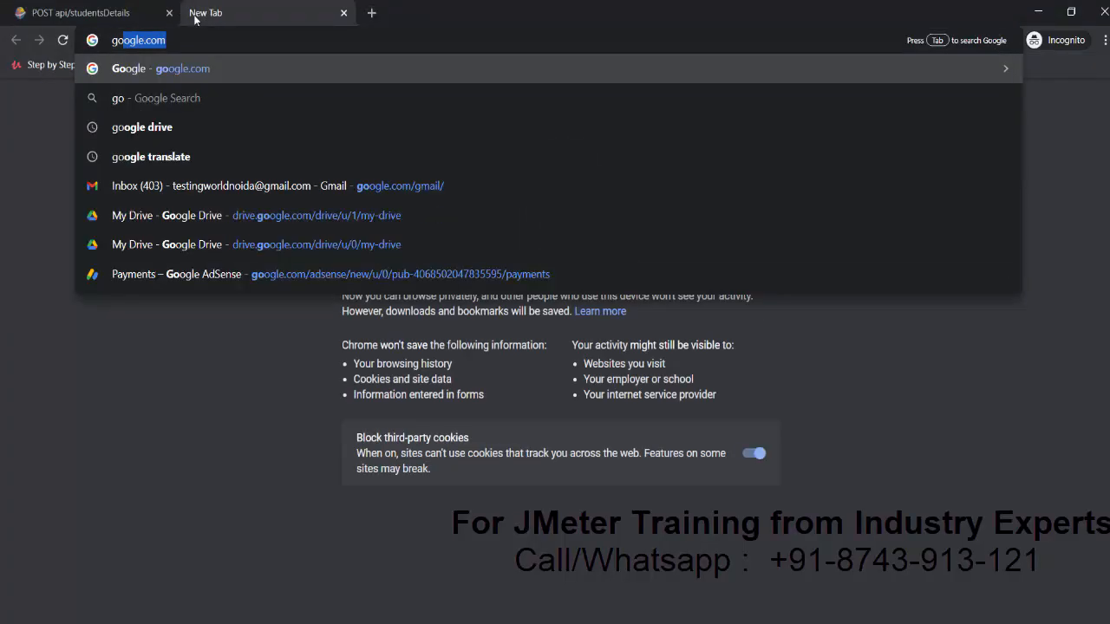
pyautogui.press('Return')
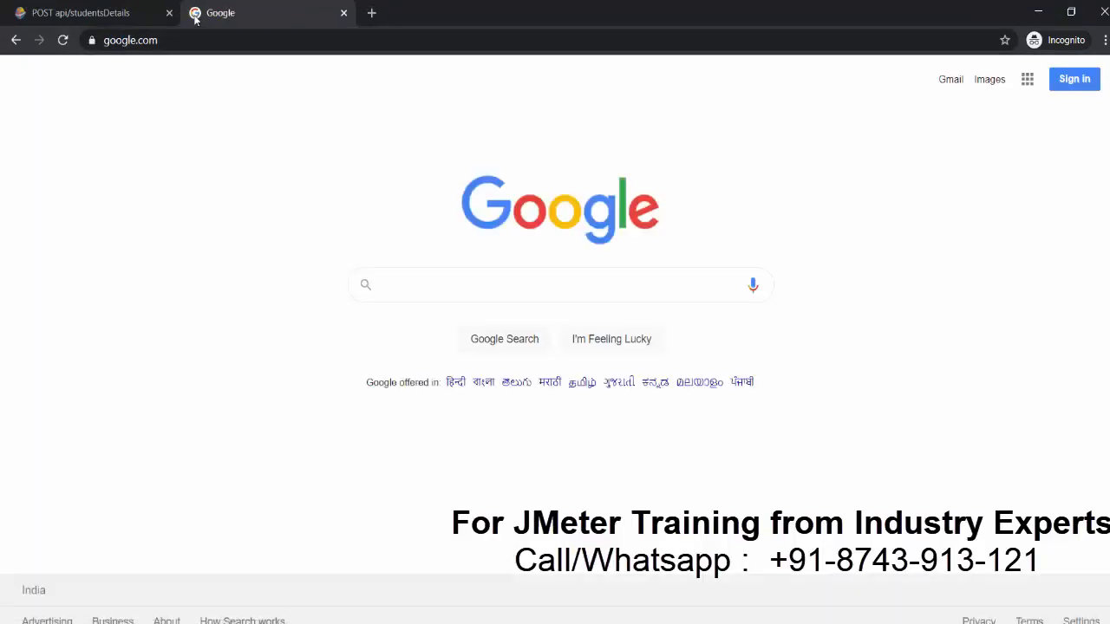
pyautogui.write('Form')
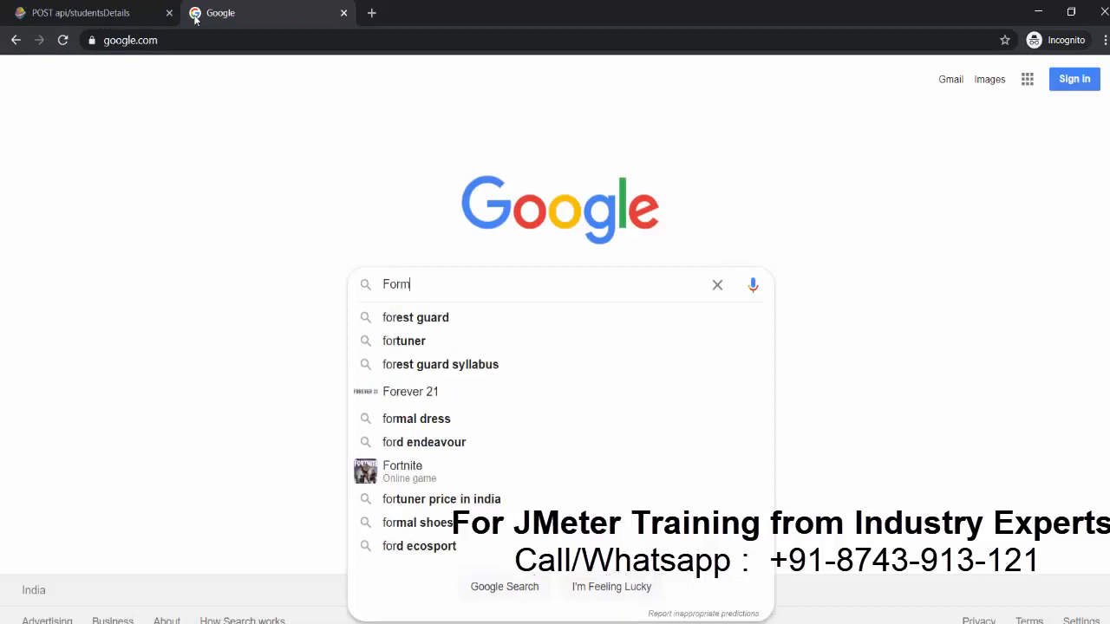
pyautogui.write('at jso')
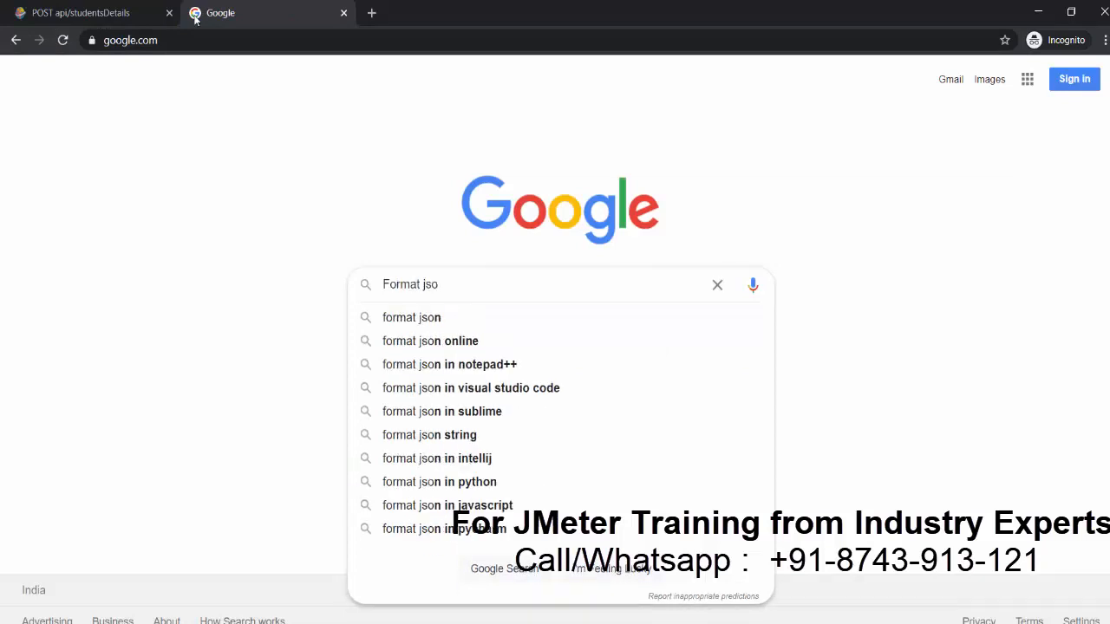
pyautogui.write('n')
pyautogui.press('Return')
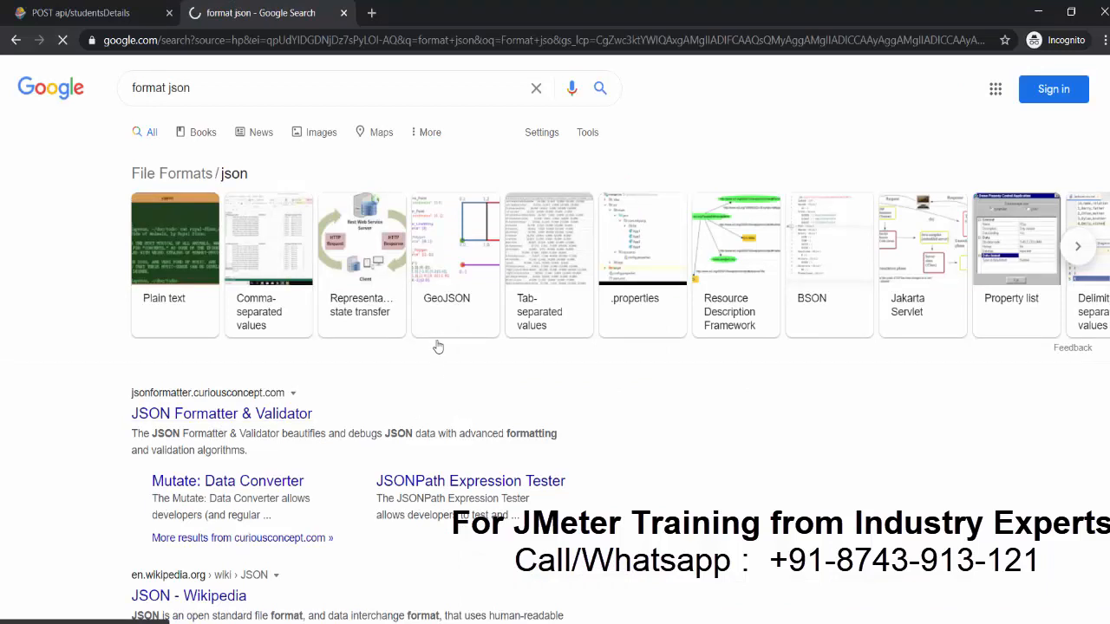
# Step: Format the copied response JSON with the JSON Formatter & Validator from curiousconcept.com
pyautogui.hotkey('ctrl', 'v')
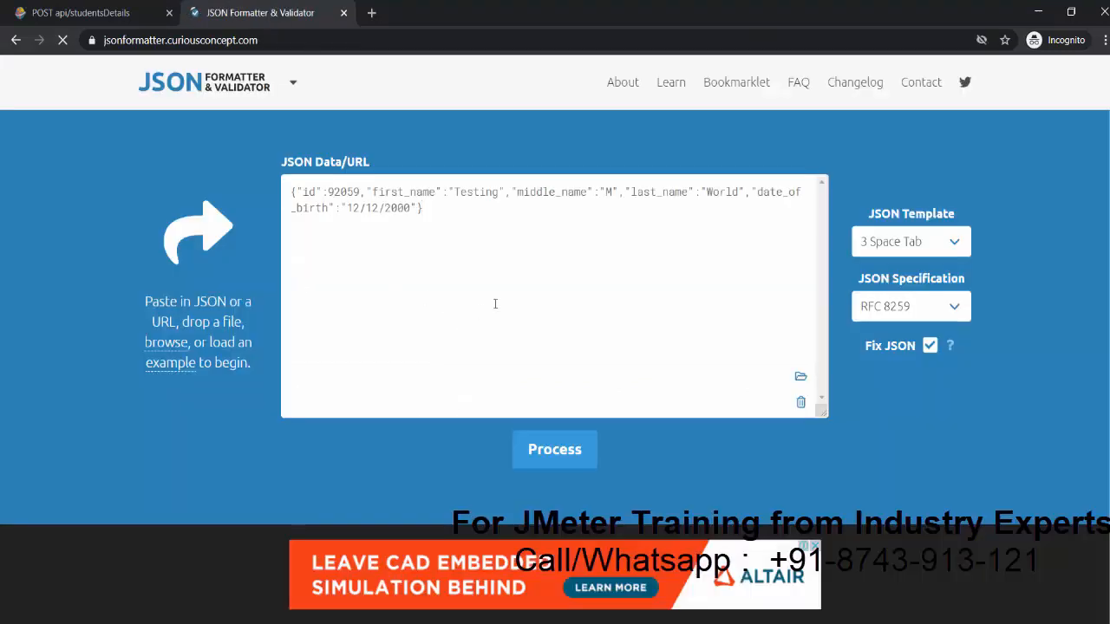
pyautogui.moveTo(438, 206); pyautogui.dragTo(293, 185)
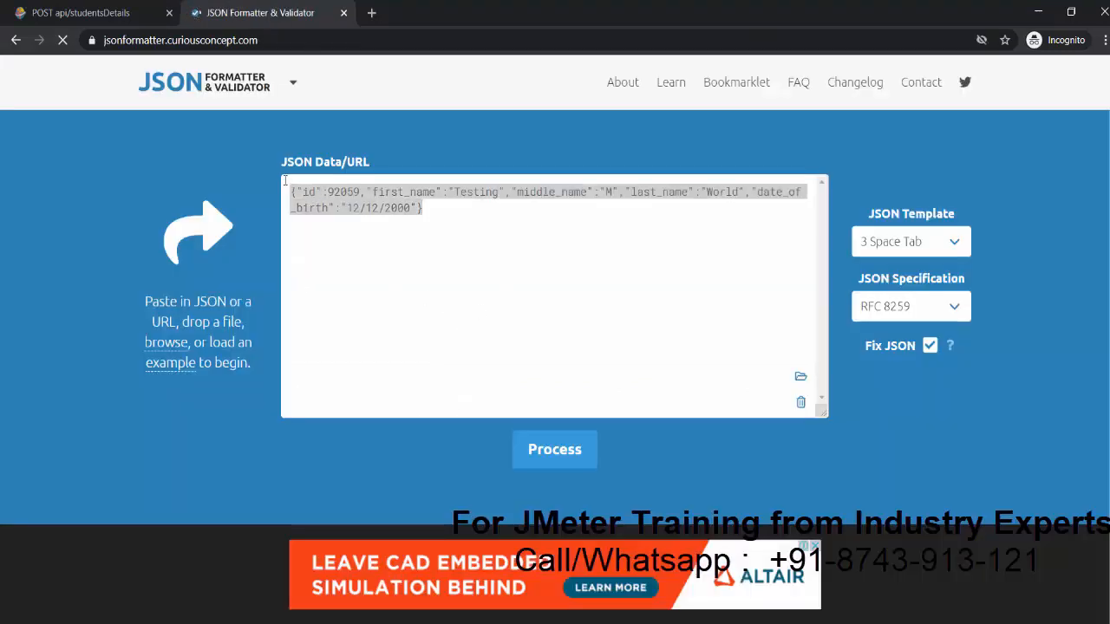
pyautogui.click(570, 461)
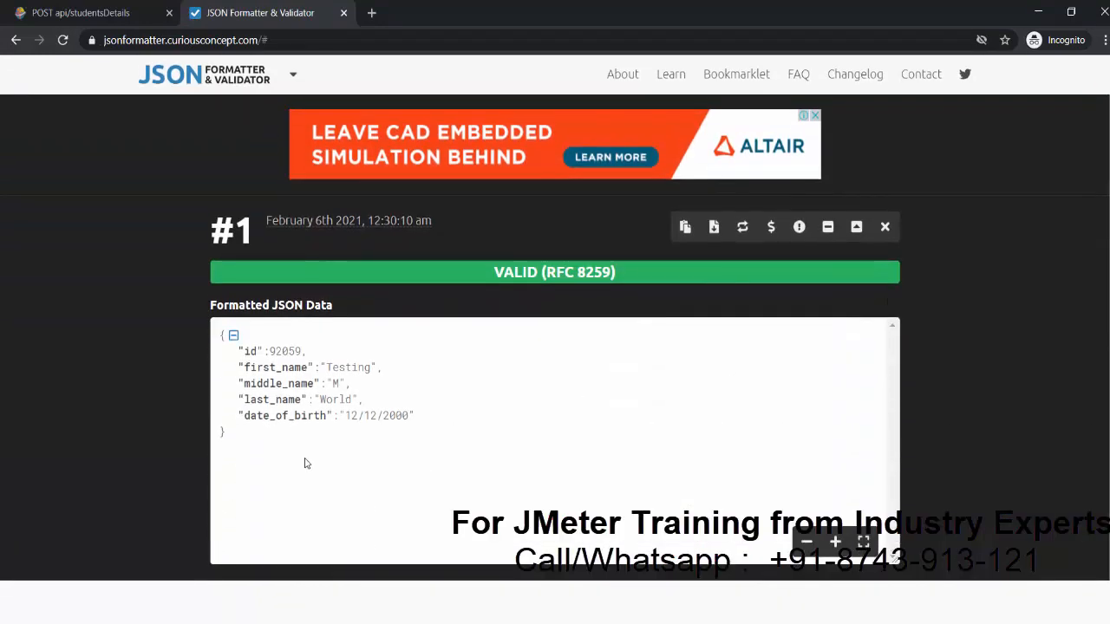
# Step: Compare the formatted JSON with the raw input and copy the whole formatted block
pyautogui.moveTo(304, 463); pyautogui.dragTo(214, 330)
pyautogui.scroll(5, 213, 328)
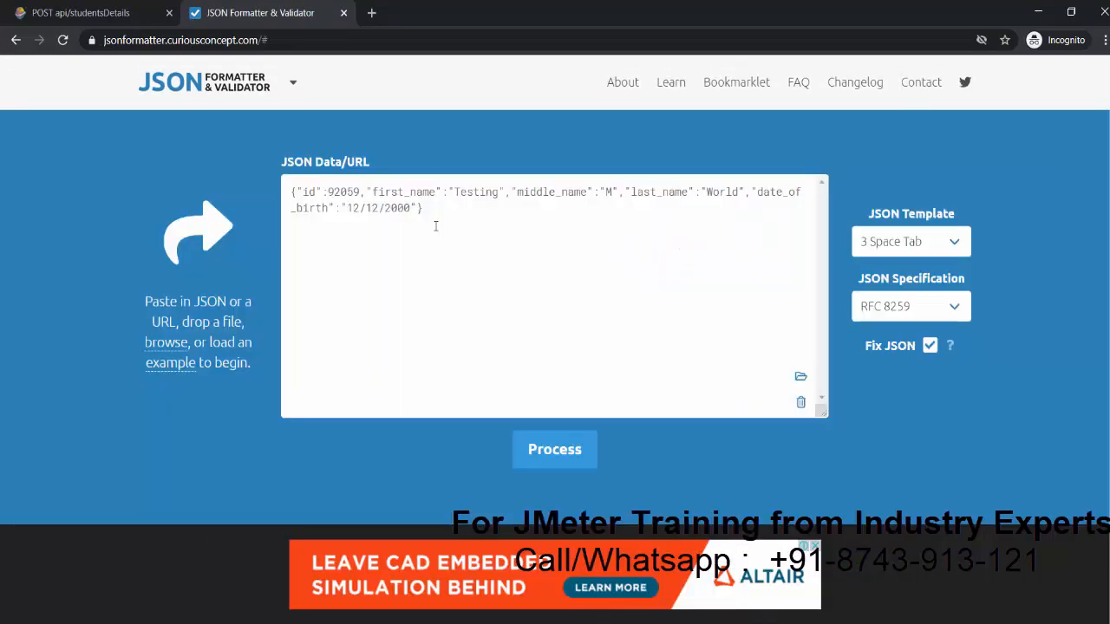
pyautogui.scroll(-5, 386, 341)
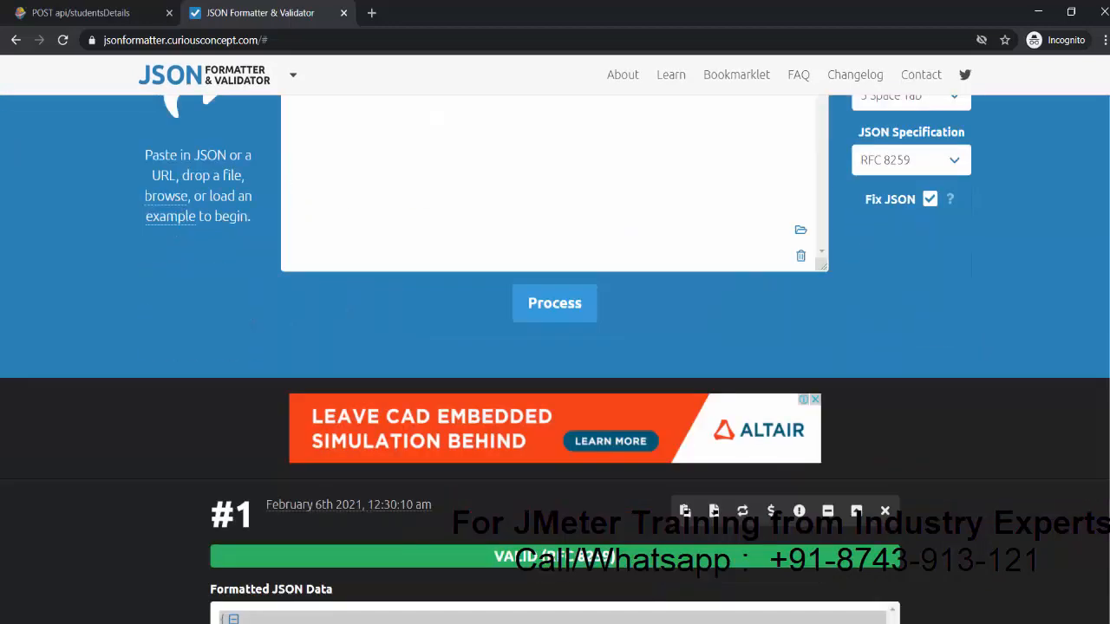
pyautogui.moveTo(263, 371); pyautogui.dragTo(202, 251)
pyautogui.hotkey('ctrl', 'c')
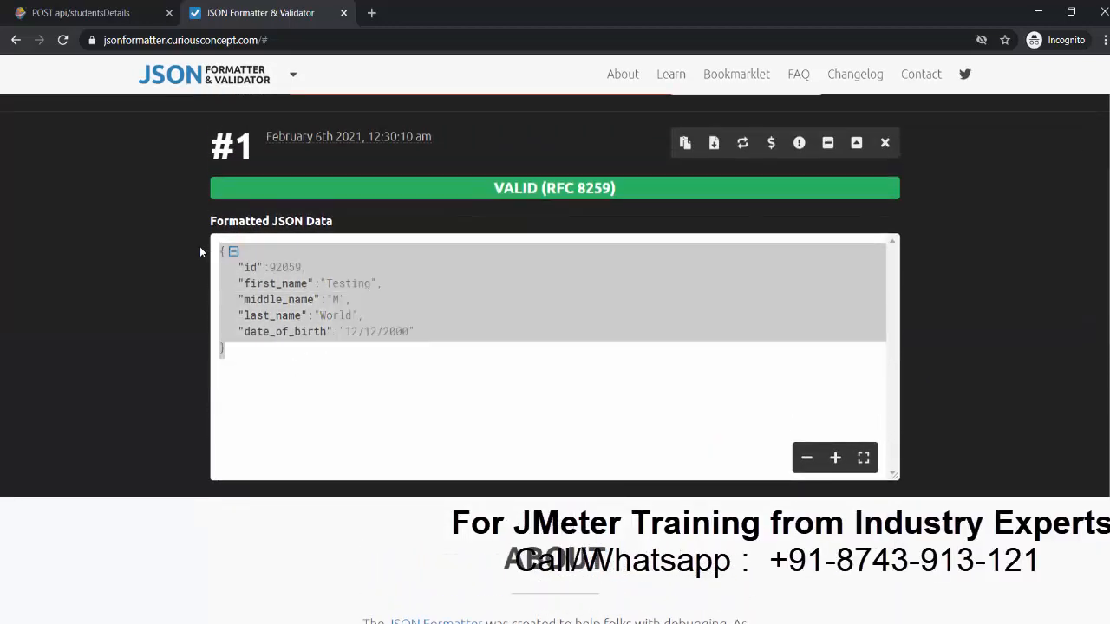
# Step: Search Google for "jsonpath finder" in a new tab and open the jsonpath online evaluator
pyautogui.click(371, 13)
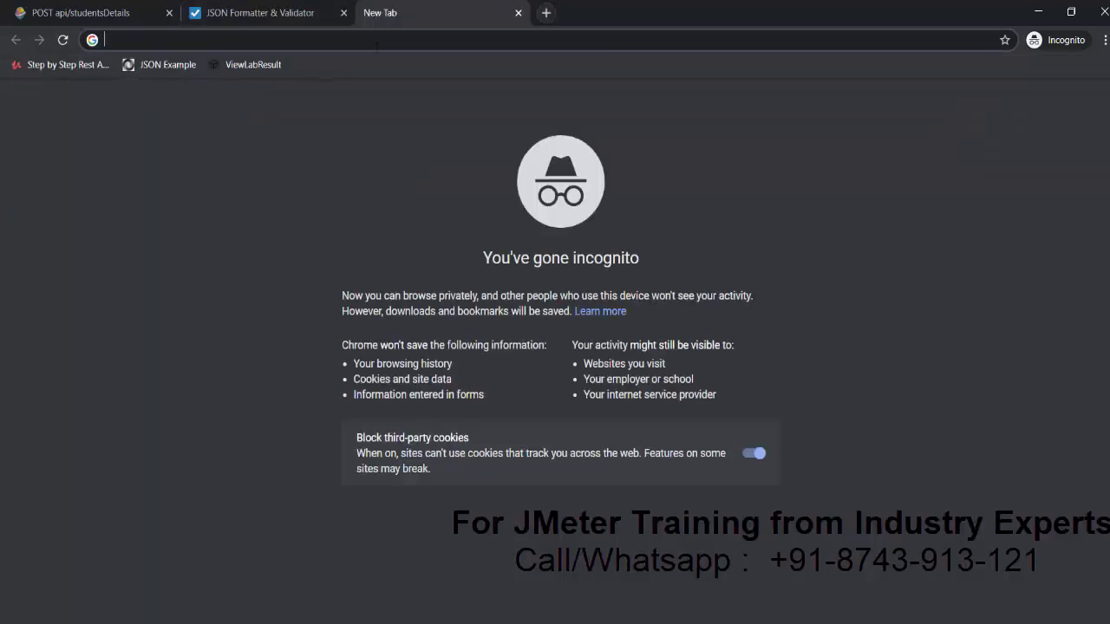
pyautogui.write('google.com')
pyautogui.press('Return')
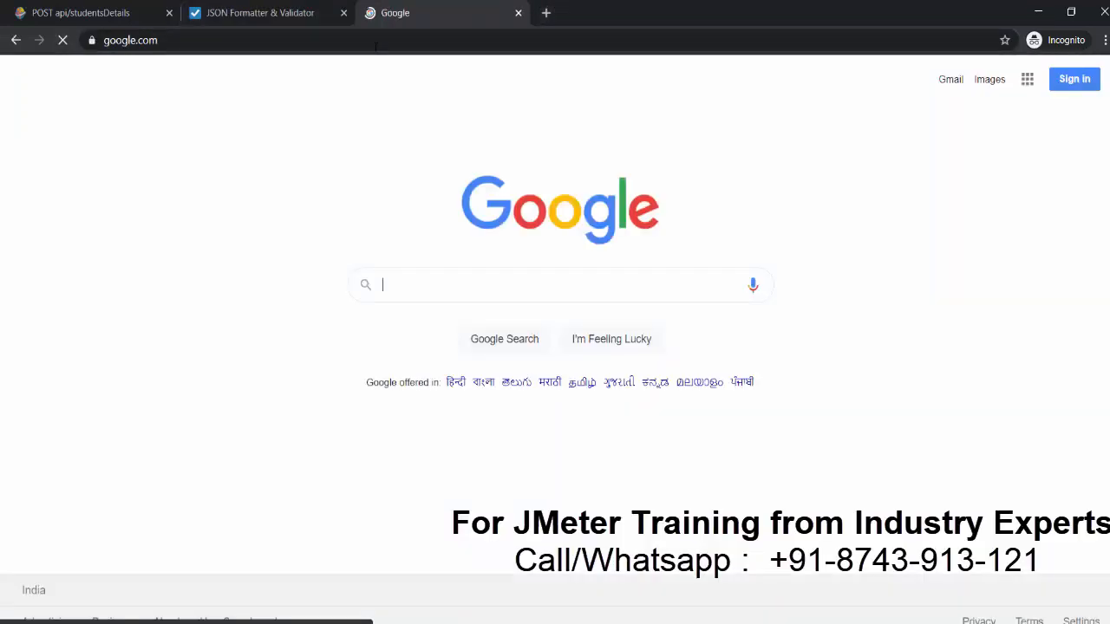
pyautogui.write('json')
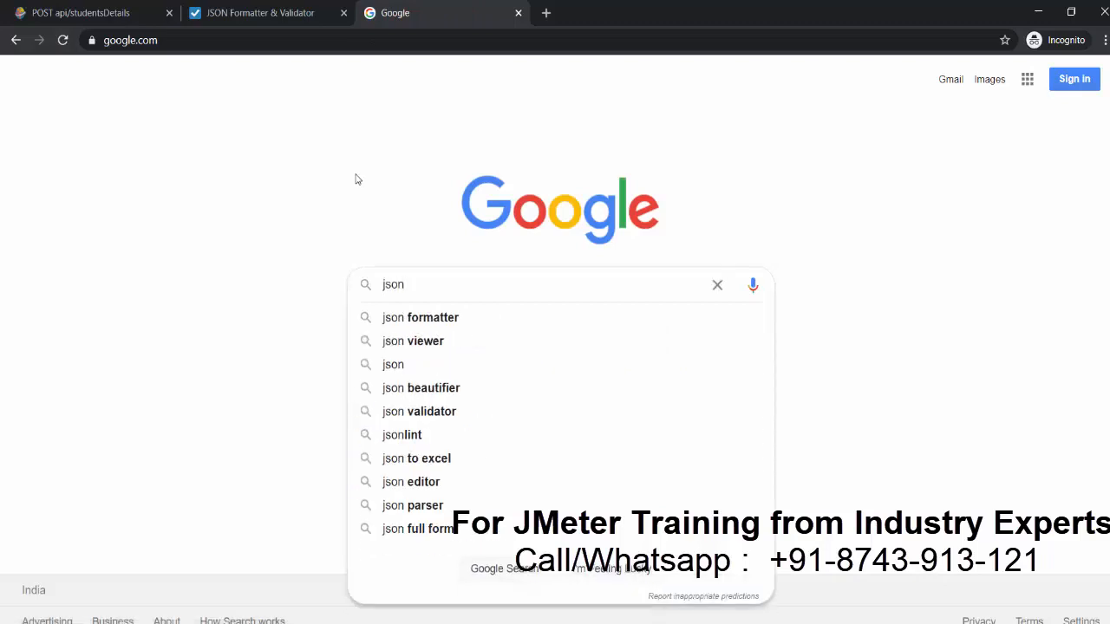
pyautogui.write('path')
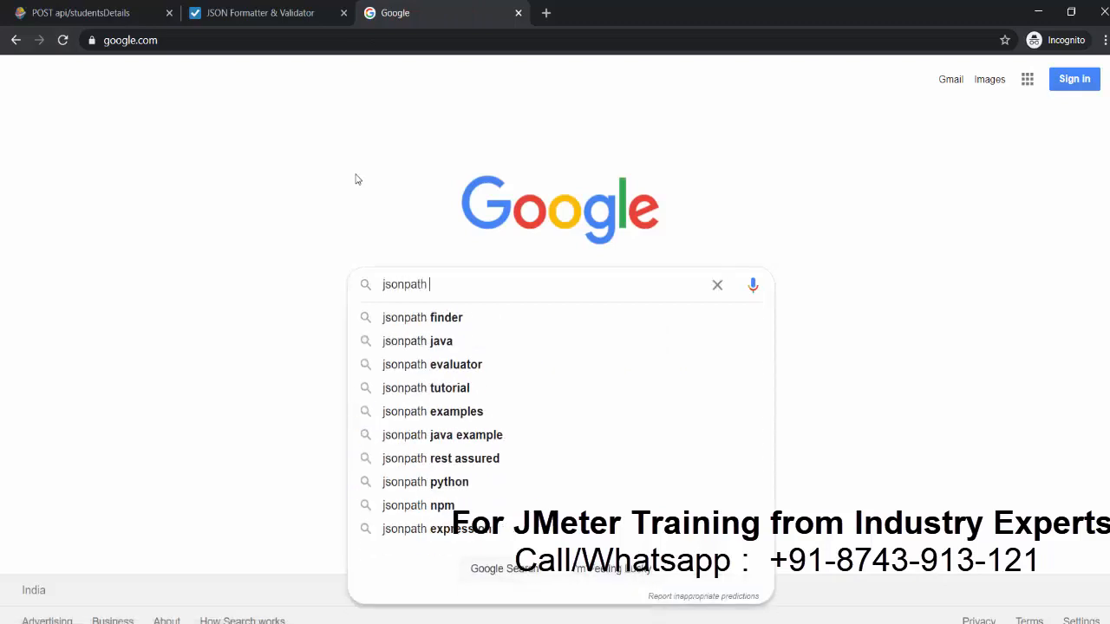
pyautogui.press('Down')
pyautogui.press('Return')
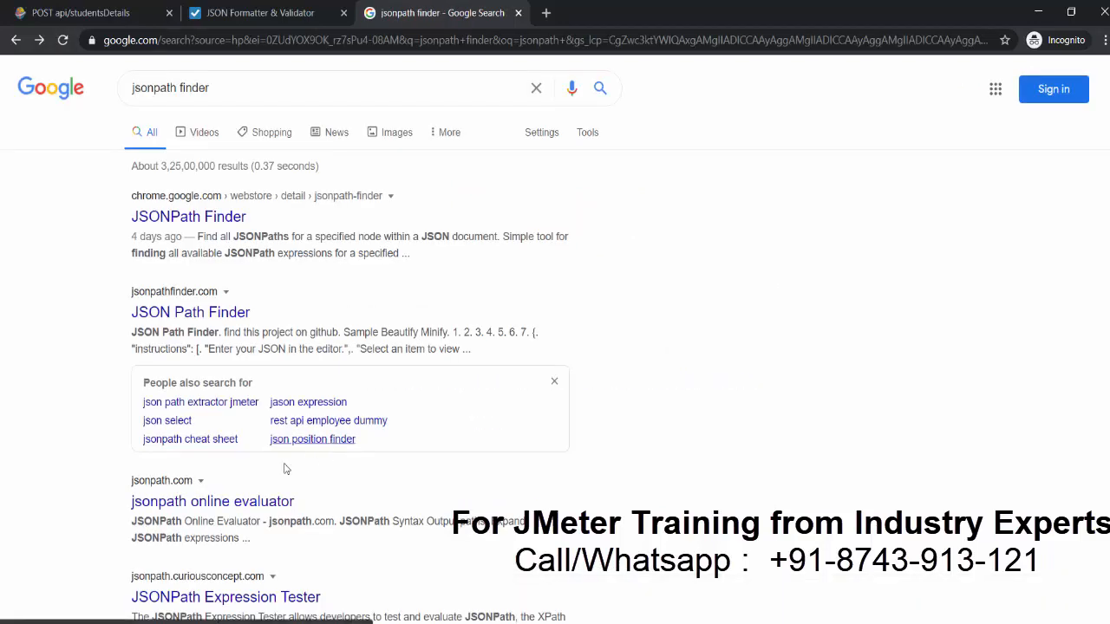
pyautogui.click(186, 499)
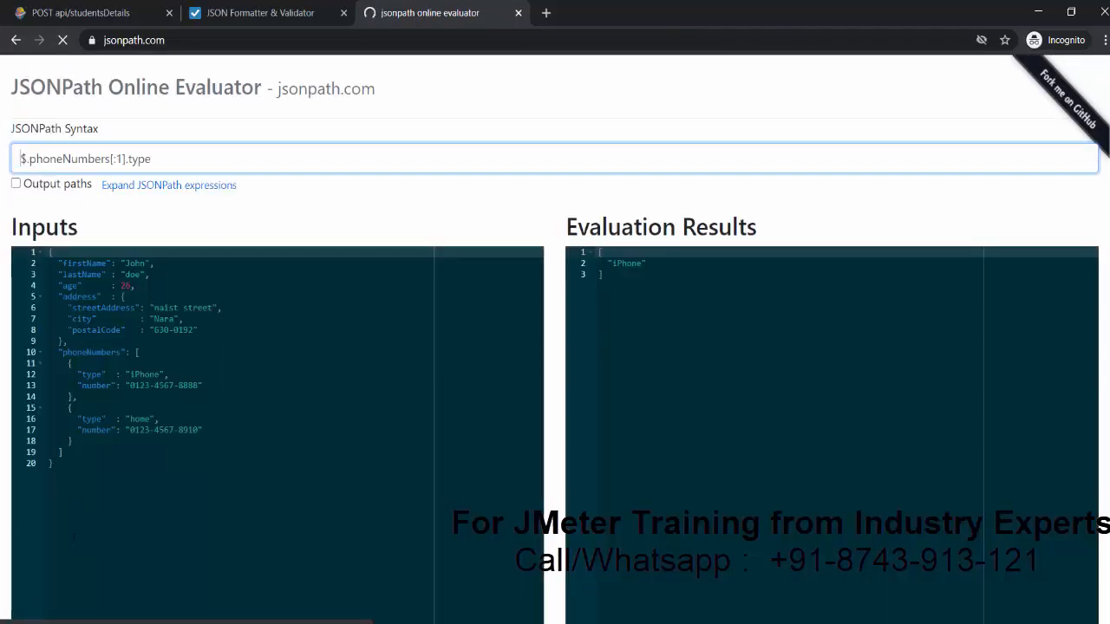
# Step: Replace the evaluator's sample input with the copied formatted student JSON
pyautogui.moveTo(34, 463); pyautogui.dragTo(27, 221)
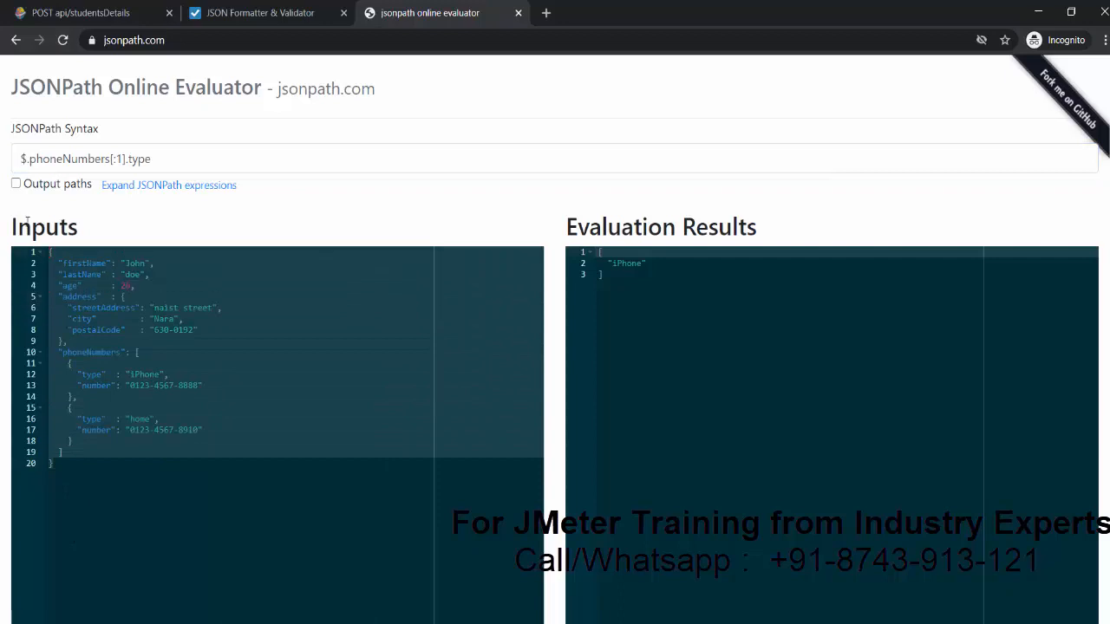
pyautogui.hotkey('ctrl', 'v')
pyautogui.hotkey('ctrl', 'a')
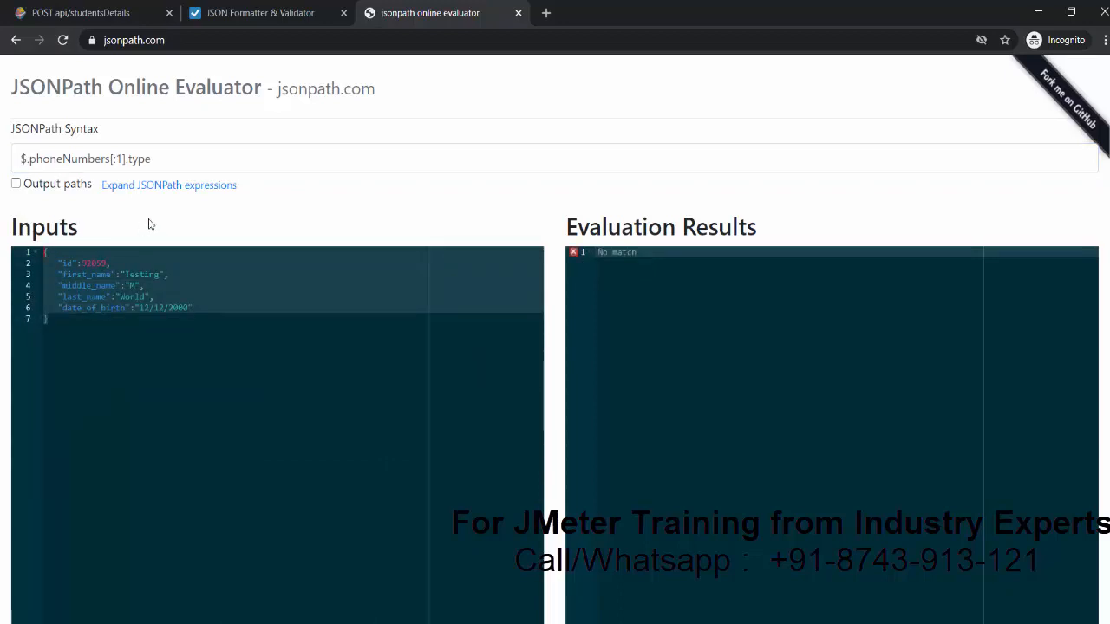
# Step: Evaluate the JSONPath expression $.last_name against the student JSON
pyautogui.click(124, 308)
pyautogui.doubleClick(83, 297)
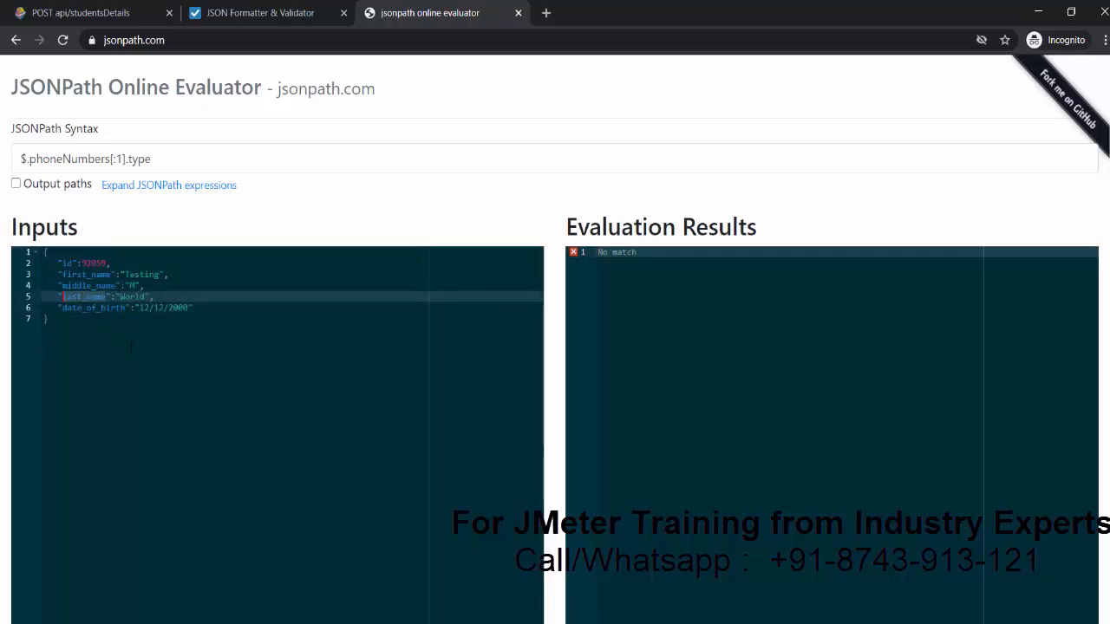
pyautogui.moveTo(29, 158); pyautogui.dragTo(71, 159)
pyautogui.moveTo(181, 164); pyautogui.dragTo(218, 167)
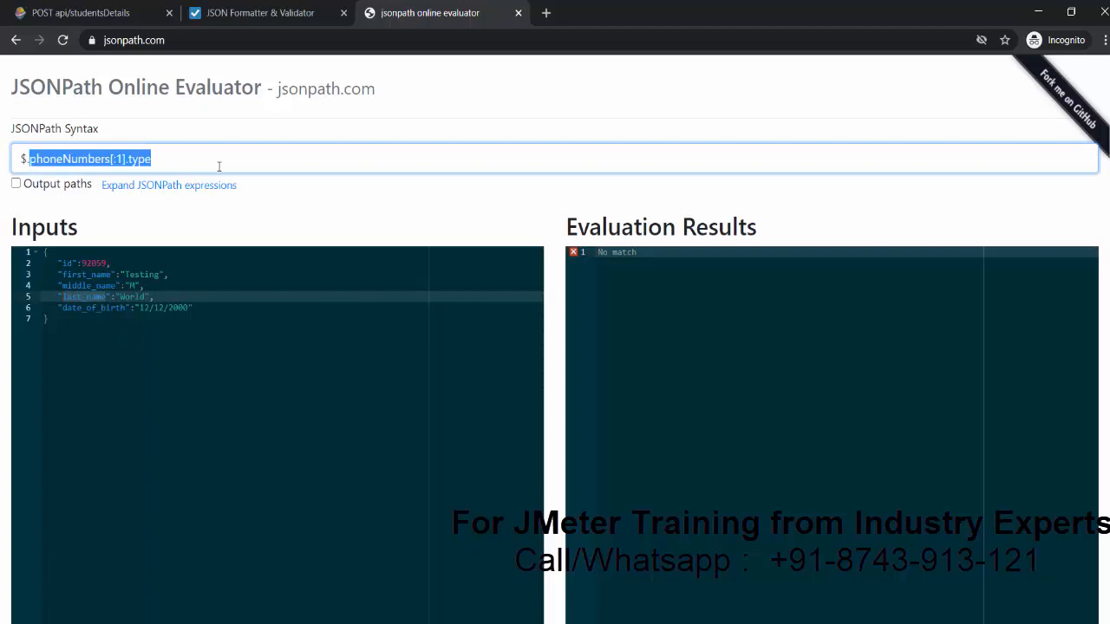
pyautogui.write('last')
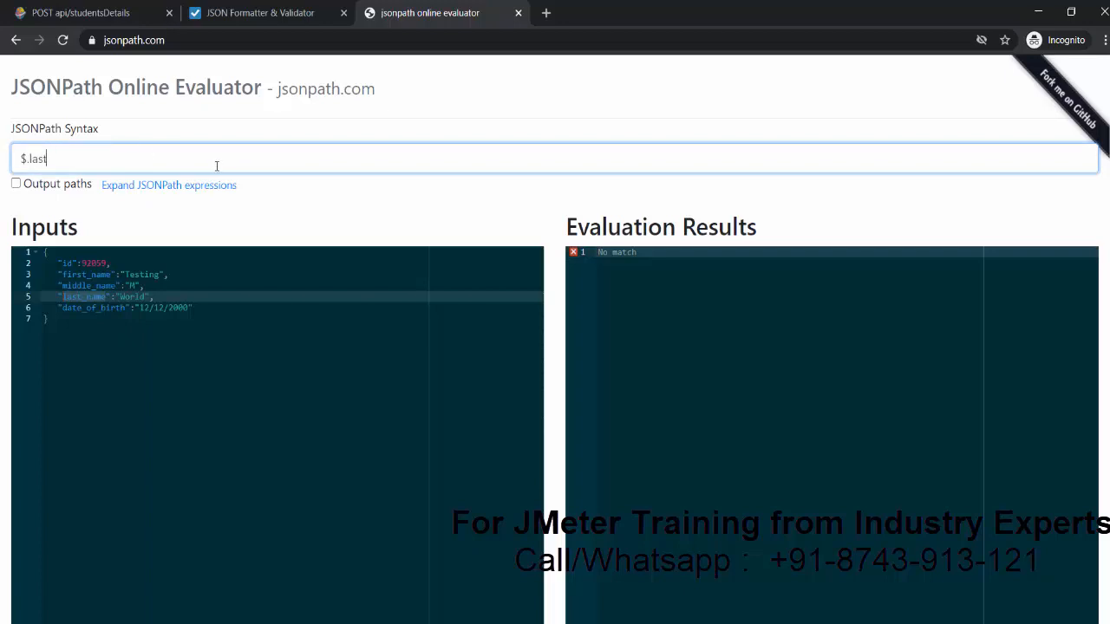
pyautogui.write('_name')
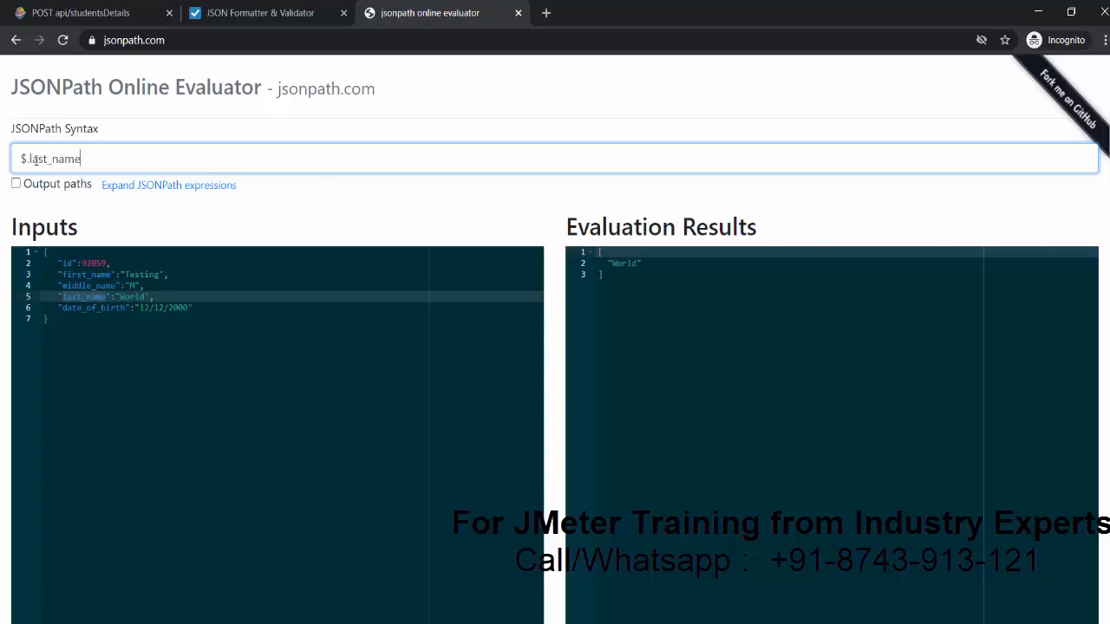
pyautogui.moveTo(32, 159)
pyautogui.mouseDown()
pyautogui.moveTo(83, 160)
pyautogui.moveTo(29, 159)
pyautogui.mouseUp()
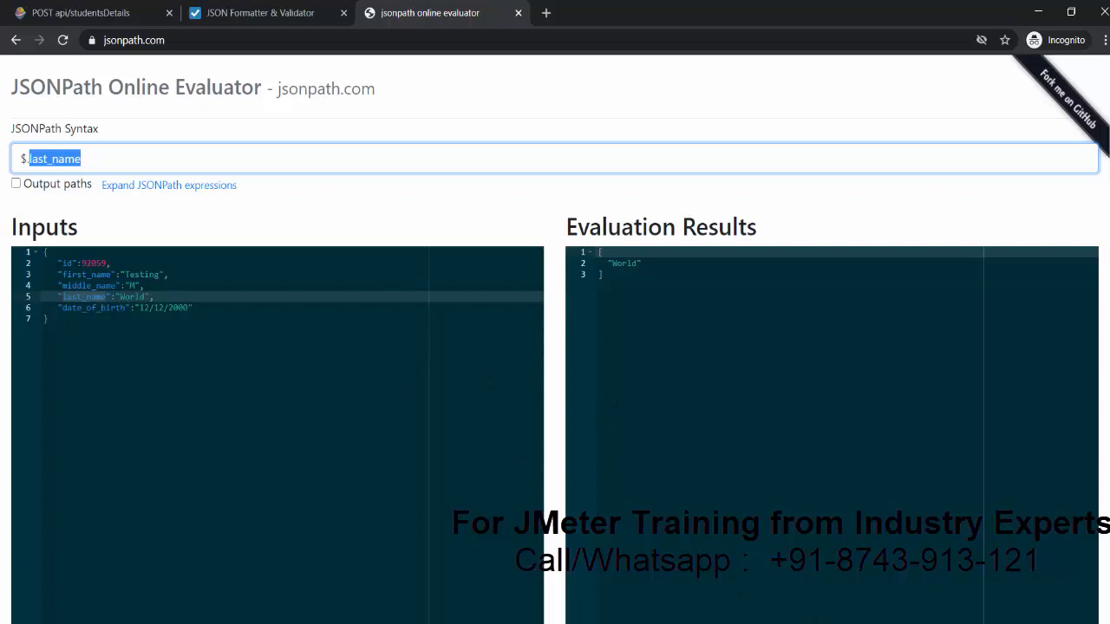
# Step: Switch to JMeter and add a JSON Assertion named Validate_Last_Name to the Add_New_Student request
pyautogui.hotkey('alt', 'Tab')
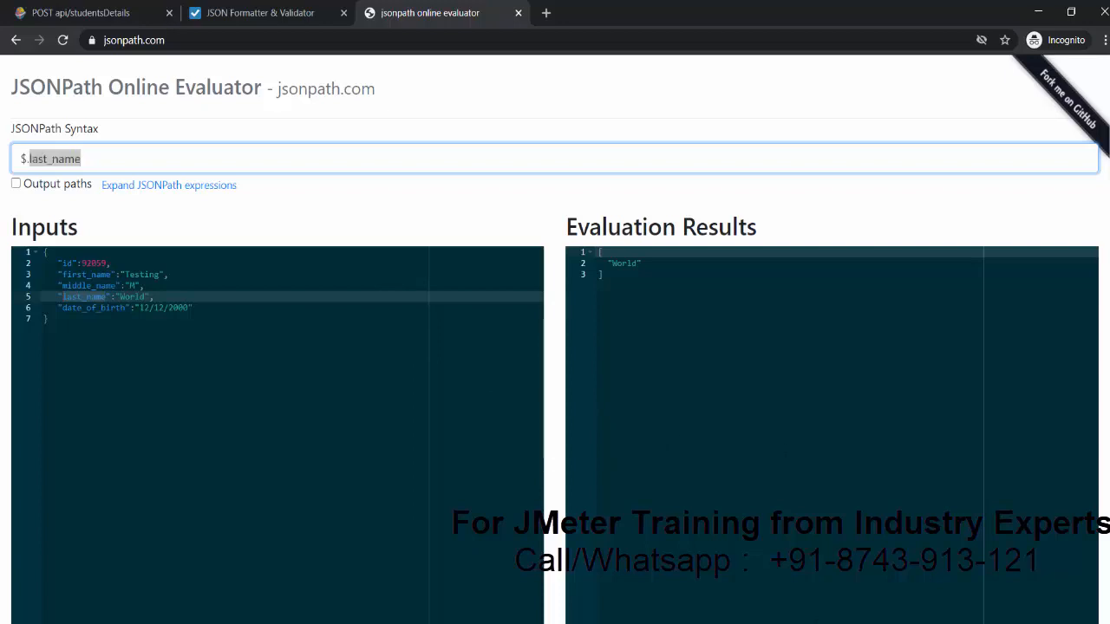
pyautogui.click(82, 87)
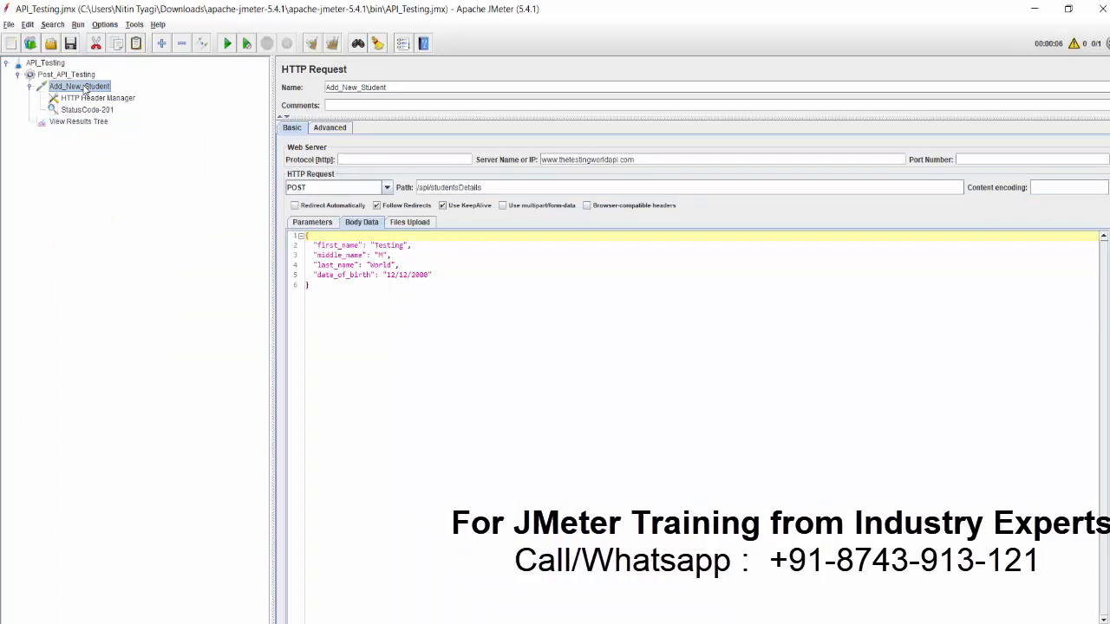
pyautogui.rightClick(85, 90)
pyautogui.moveTo(111, 95)
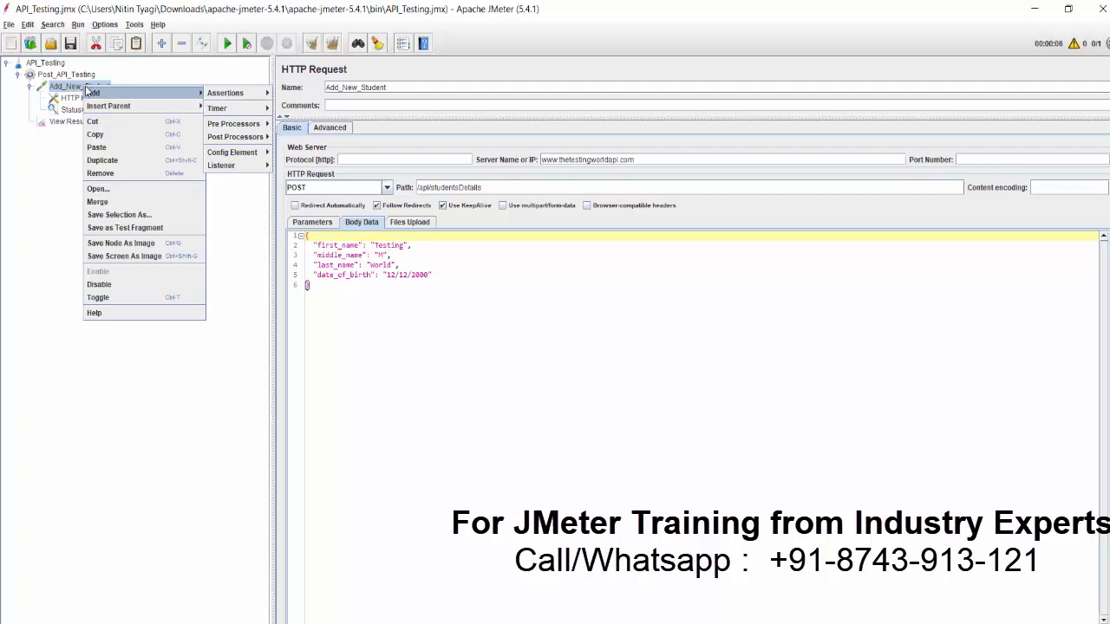
pyautogui.moveTo(253, 95)
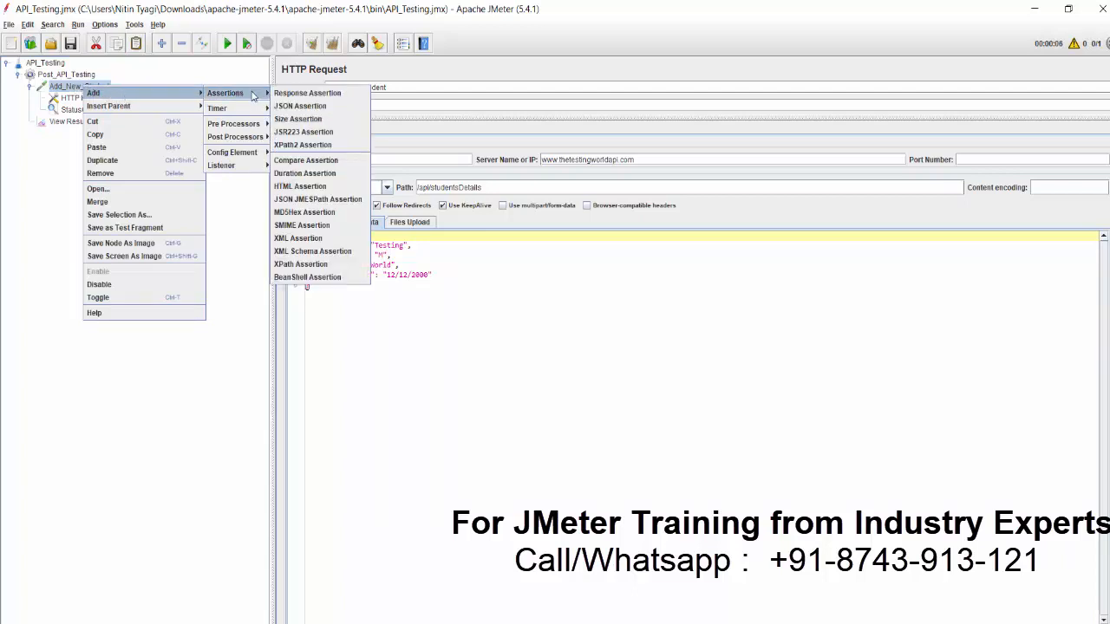
pyautogui.click(319, 107)
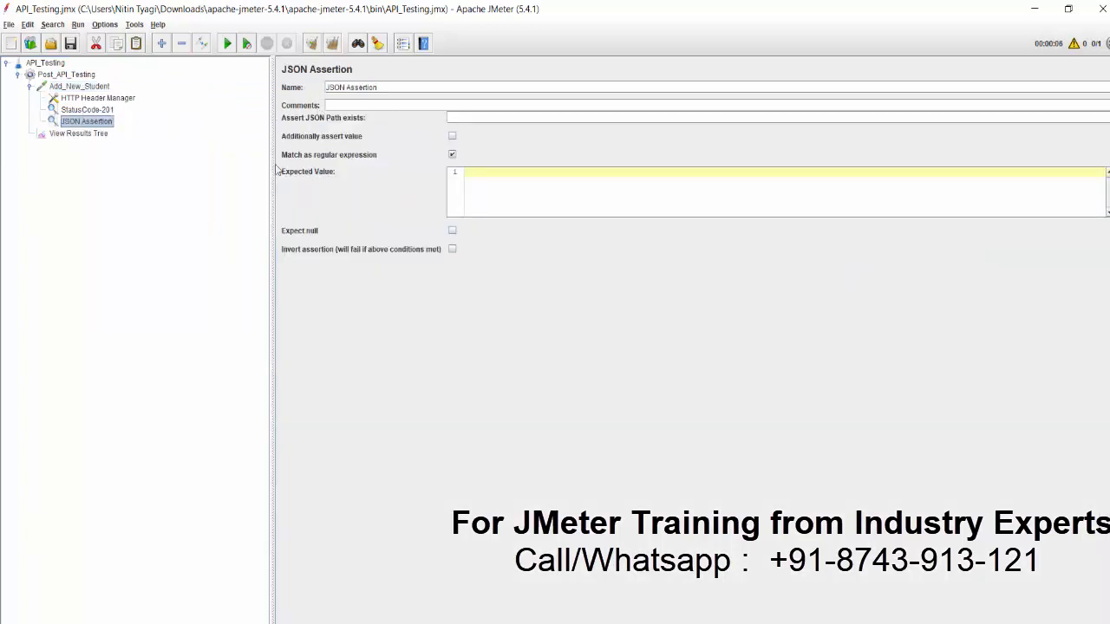
pyautogui.tripleClick(354, 83)
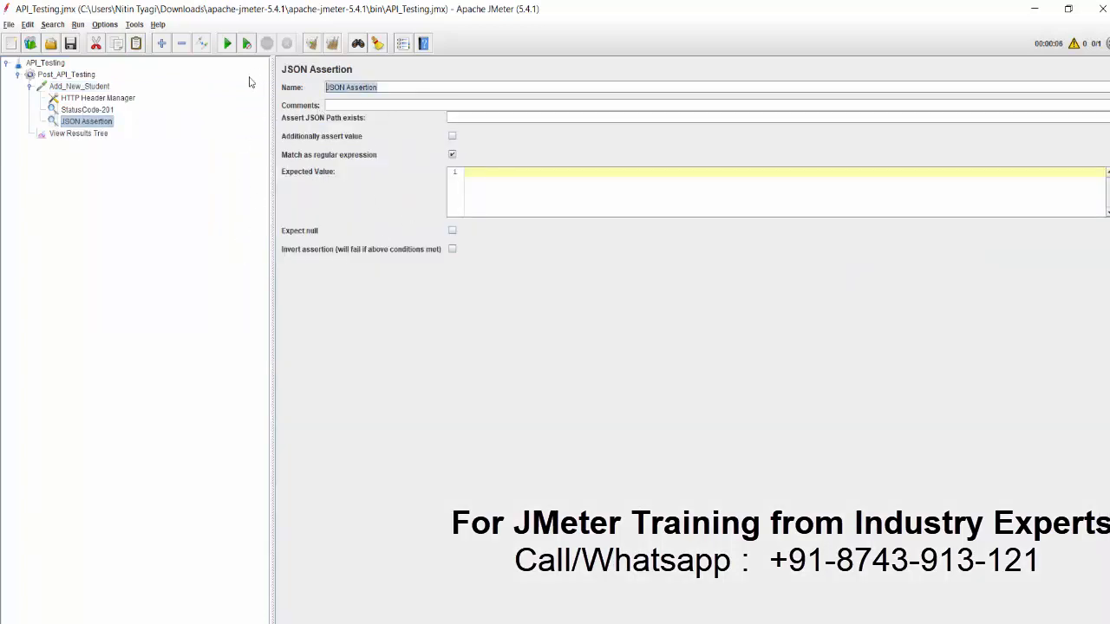
pyautogui.write('Validate_Last_Name')
# Step: Copy last_name from the evaluator's JSONPath expression and paste it as the JSON path that the assertion checks
pyautogui.hotkey('alt', 'Tab')
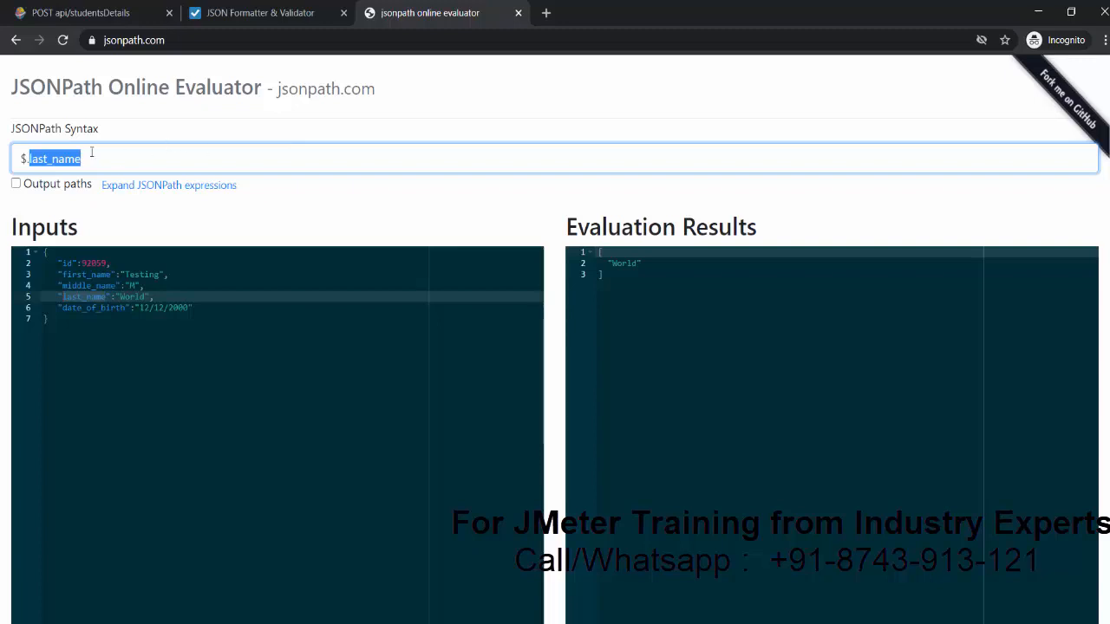
pyautogui.rightClick(70, 153)
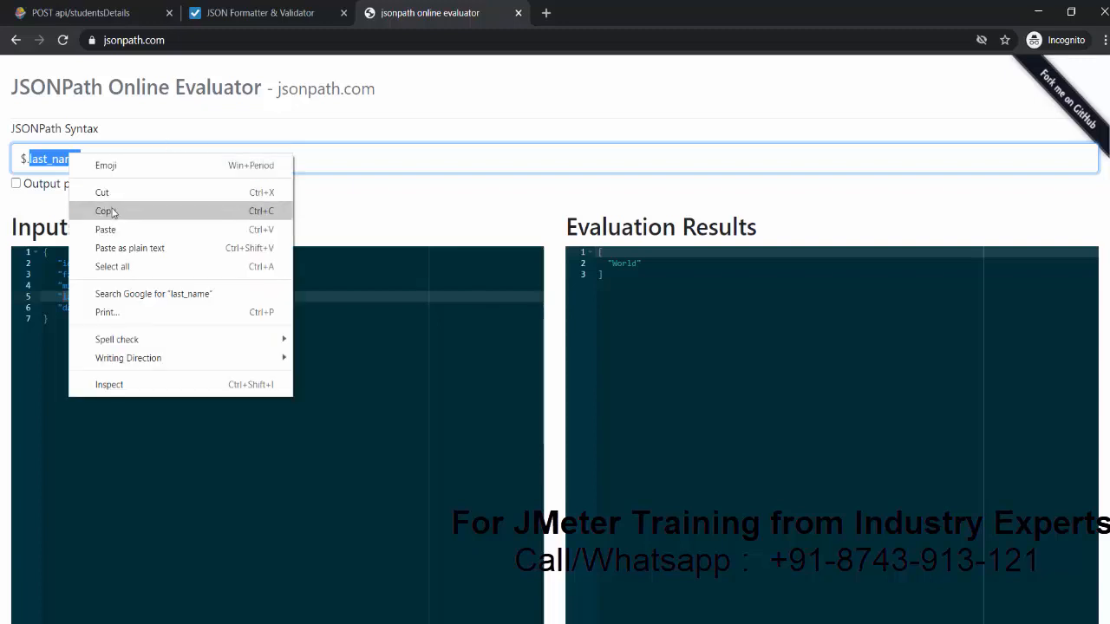
pyautogui.click(112, 210)
pyautogui.hotkey('alt', 'Tab')
pyautogui.hotkey('ctrl', 'v')
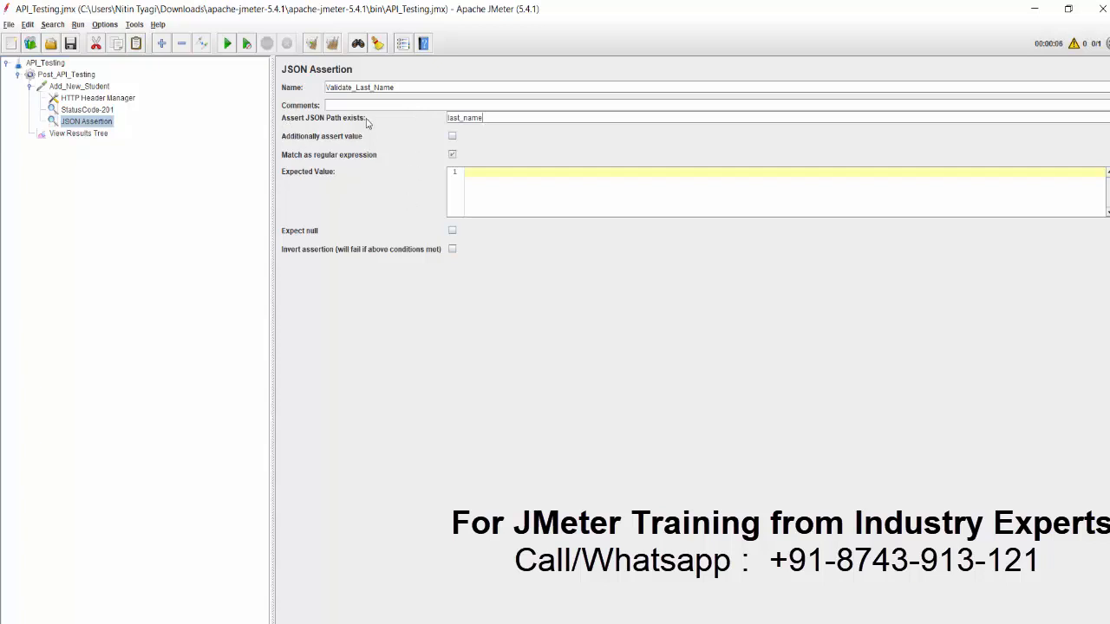
pyautogui.moveTo(473, 121); pyautogui.dragTo(418, 119)
# Step: Make the JSON assertion additionally check the value, with World as the expected value
pyautogui.click(452, 136)
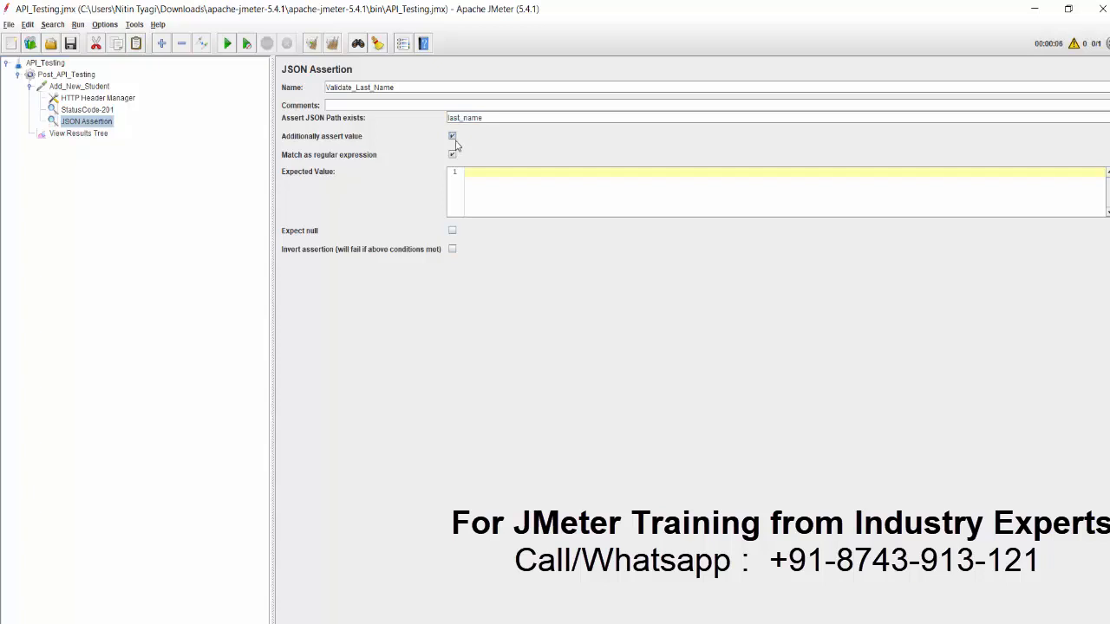
pyautogui.click(489, 177)
pyautogui.write('Worke')
pyautogui.write('ld')
pyautogui.moveTo(483, 118); pyautogui.dragTo(442, 116)
# Step: Clear the old results, rerun the test plan and inspect the Add_New_Student response in the View Results Tree
pyautogui.click(95, 136)
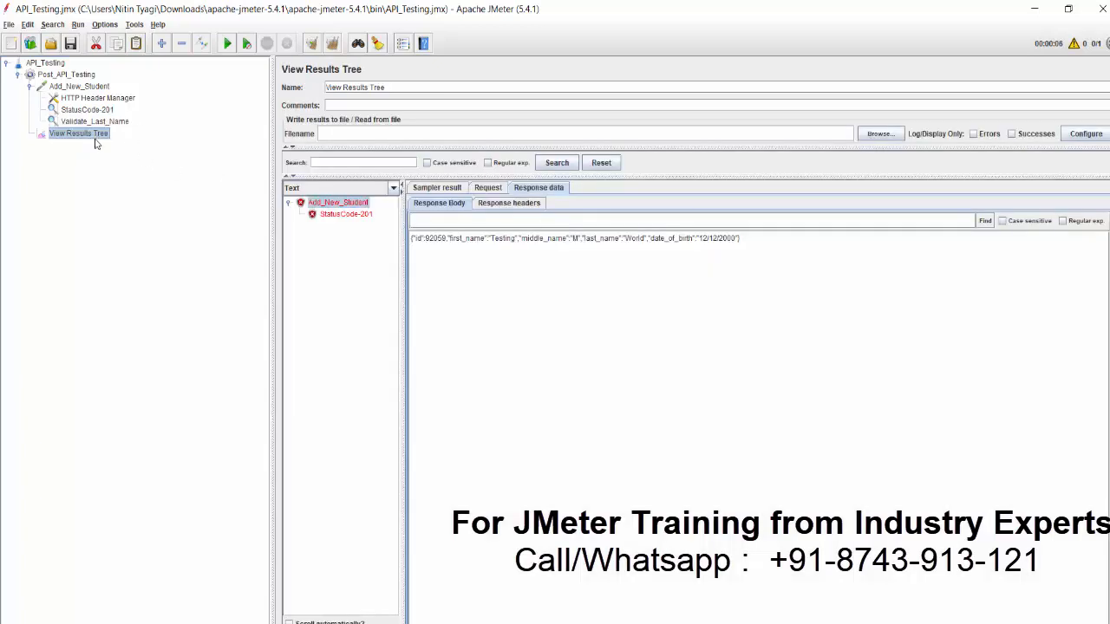
pyautogui.click(97, 127)
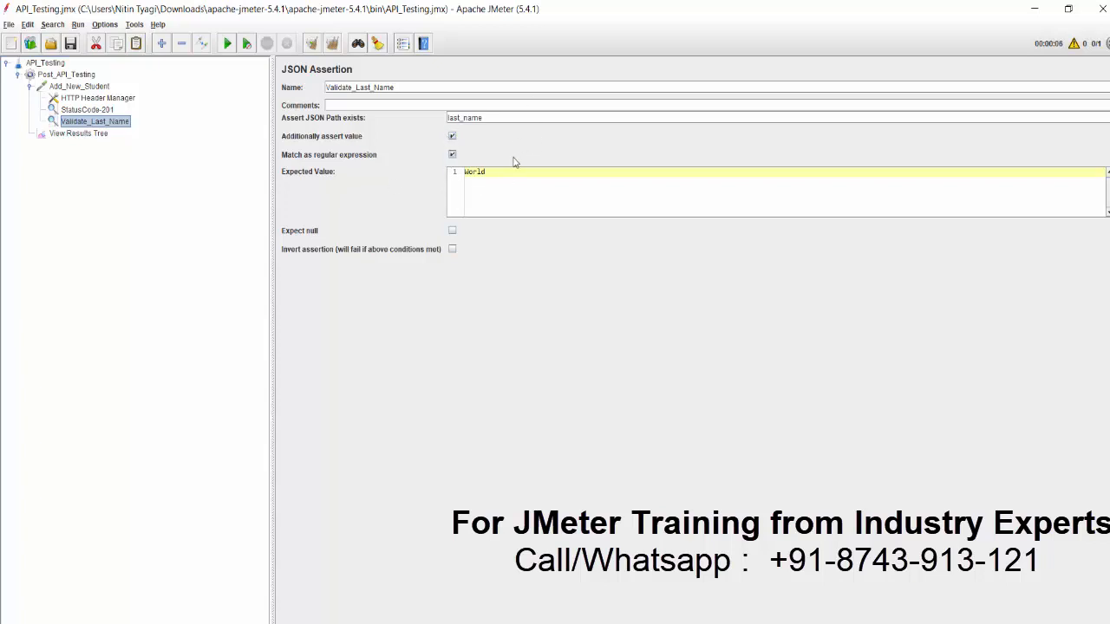
pyautogui.click(74, 135)
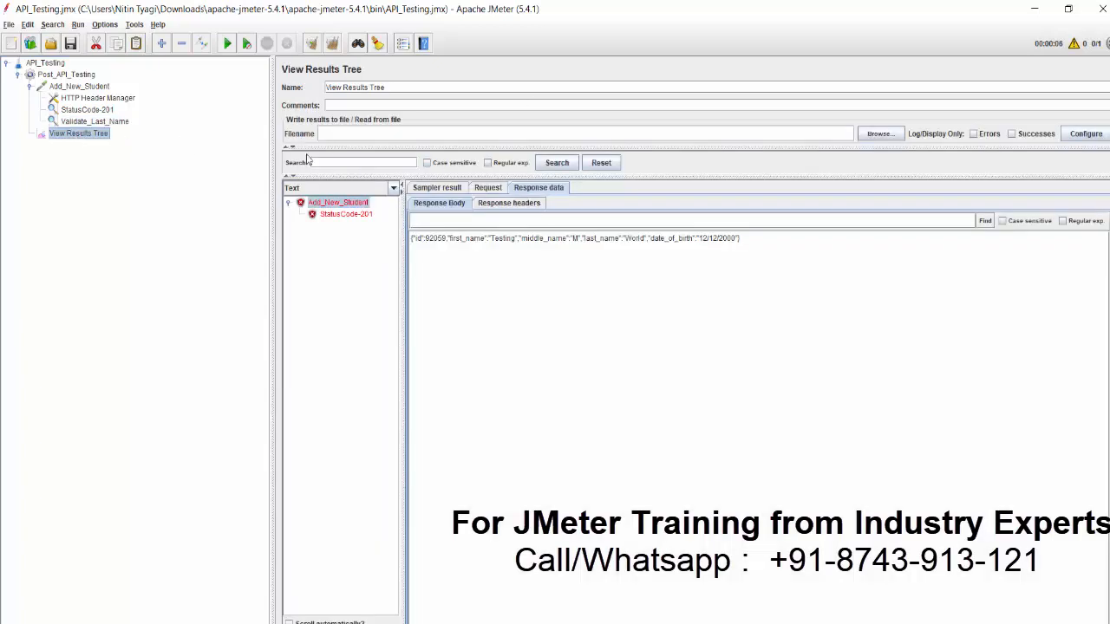
pyautogui.click(332, 45)
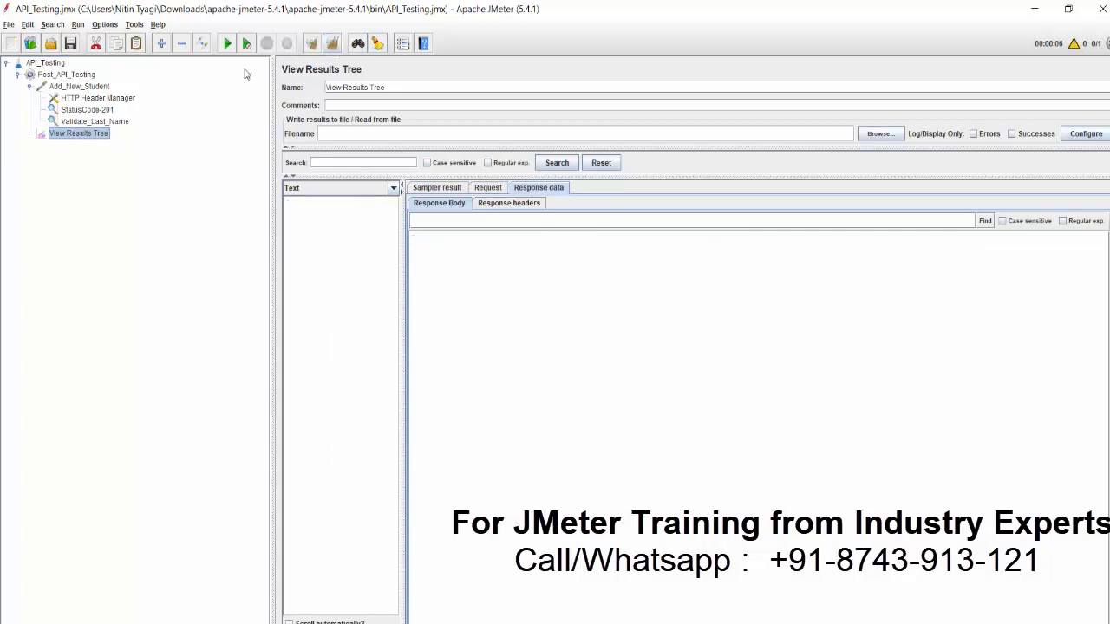
pyautogui.click(229, 48)
pyautogui.click(352, 208)
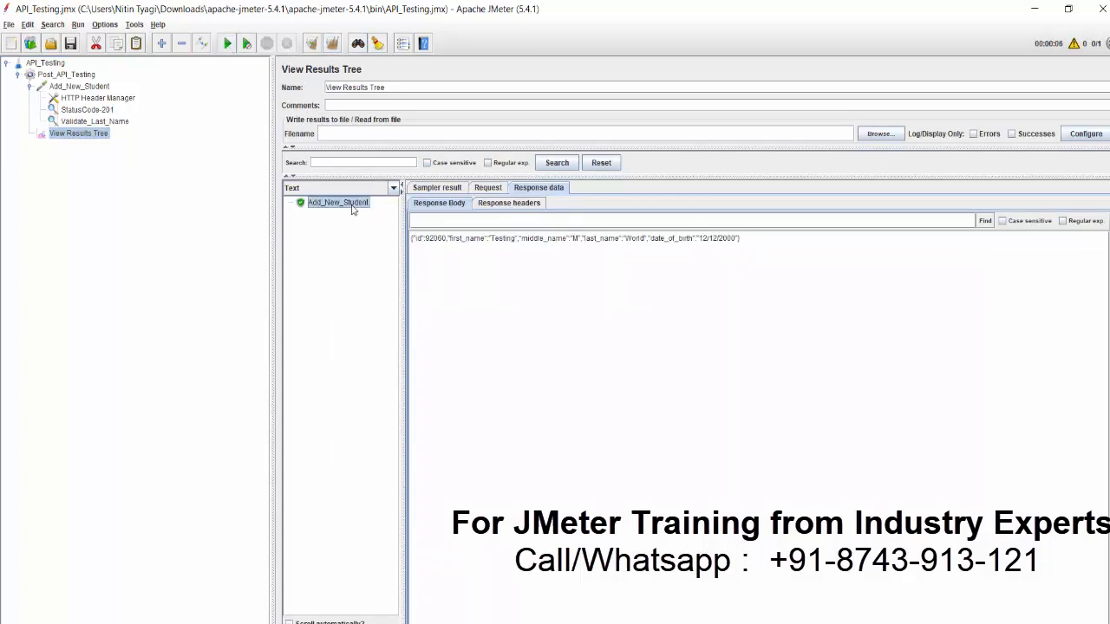
# Step: Change the JSON path checked by the Validate_Last_Name assertion to the nonexistent last_name11
pyautogui.click(95, 121)
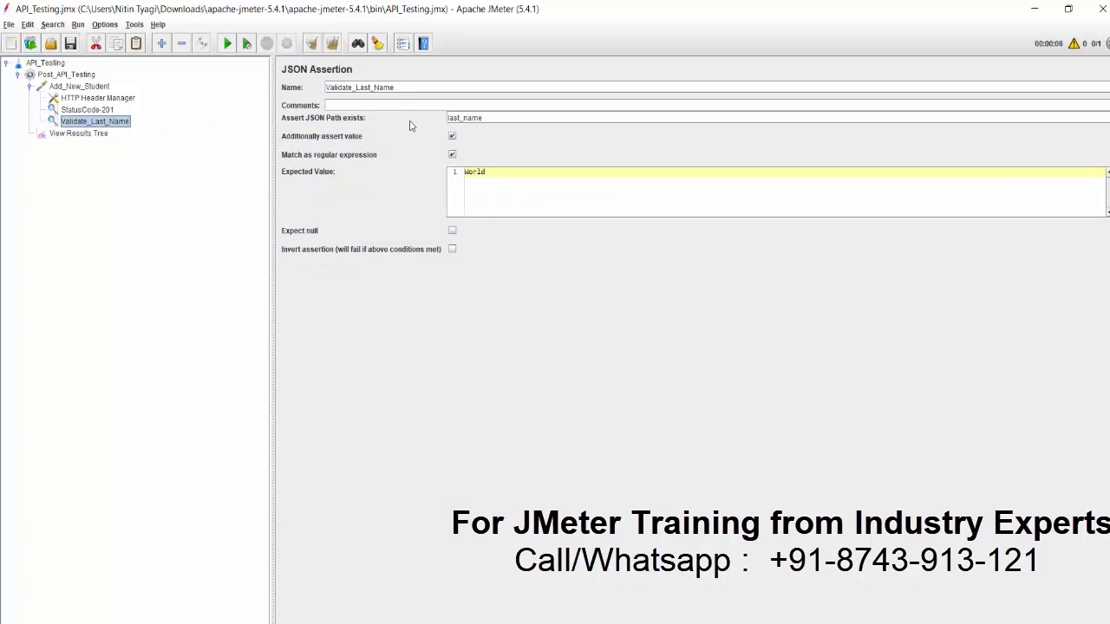
pyautogui.click(511, 121)
pyautogui.moveTo(498, 119); pyautogui.dragTo(393, 125)
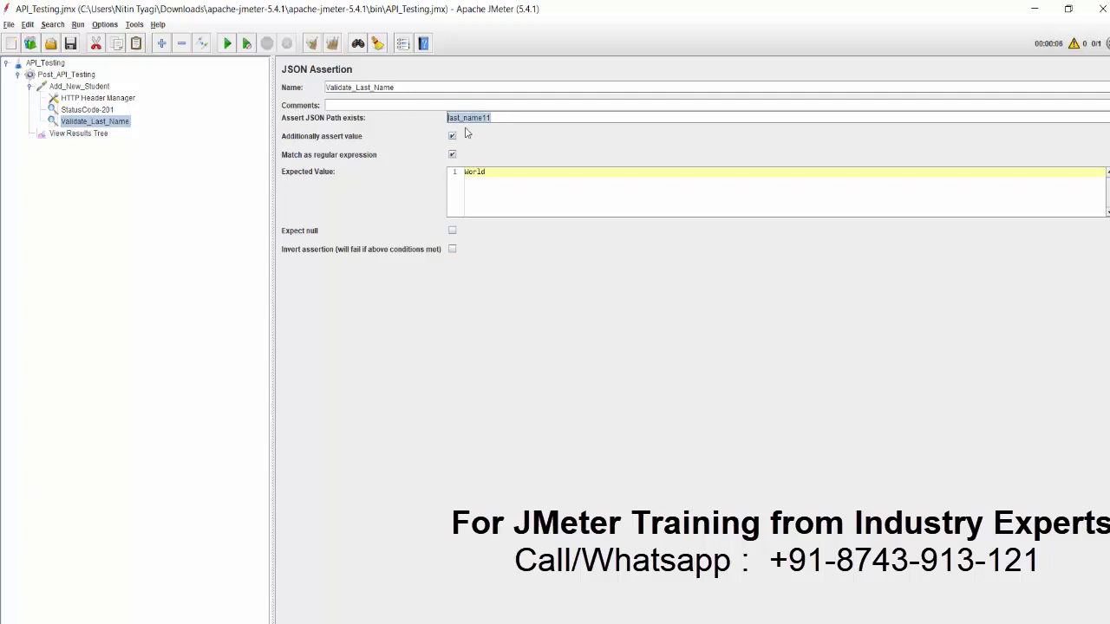
pyautogui.click(491, 120)
# Step: Clear the old results, rerun the test plan and examine the Validate_Last_Name failure message for the wrong path in the View Results Tree
pyautogui.click(80, 134)
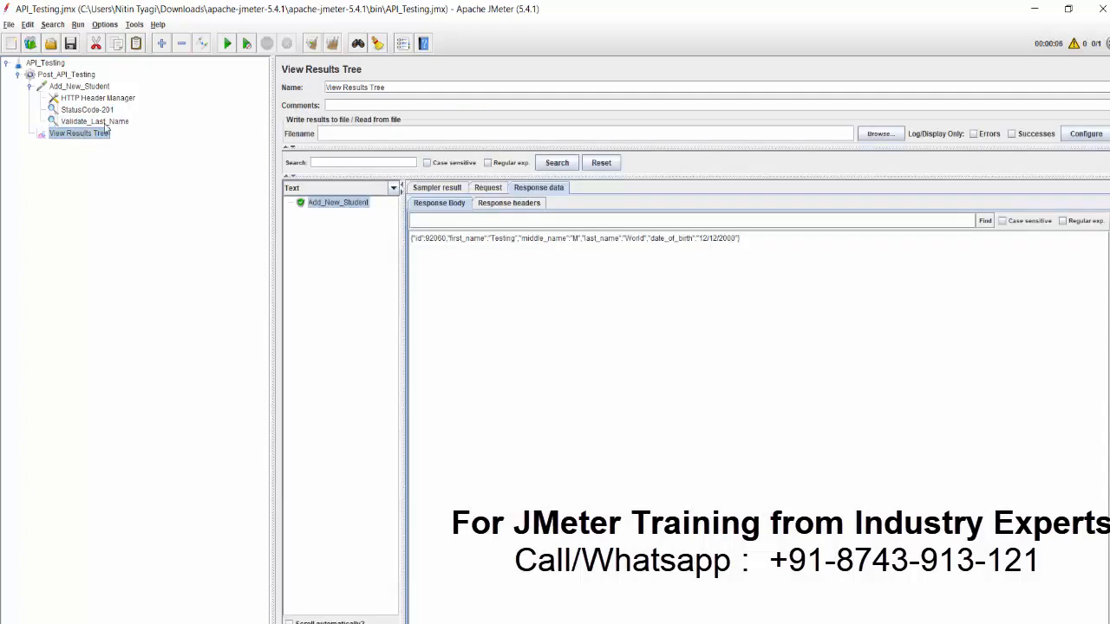
pyautogui.click(332, 43)
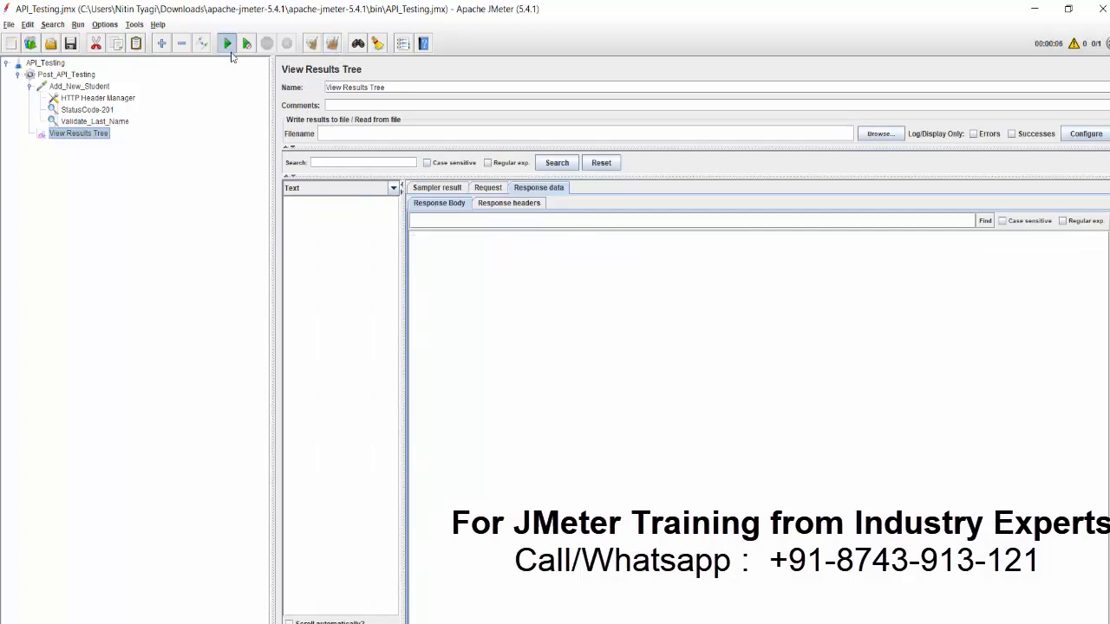
pyautogui.click(227, 43)
pyautogui.click(289, 203)
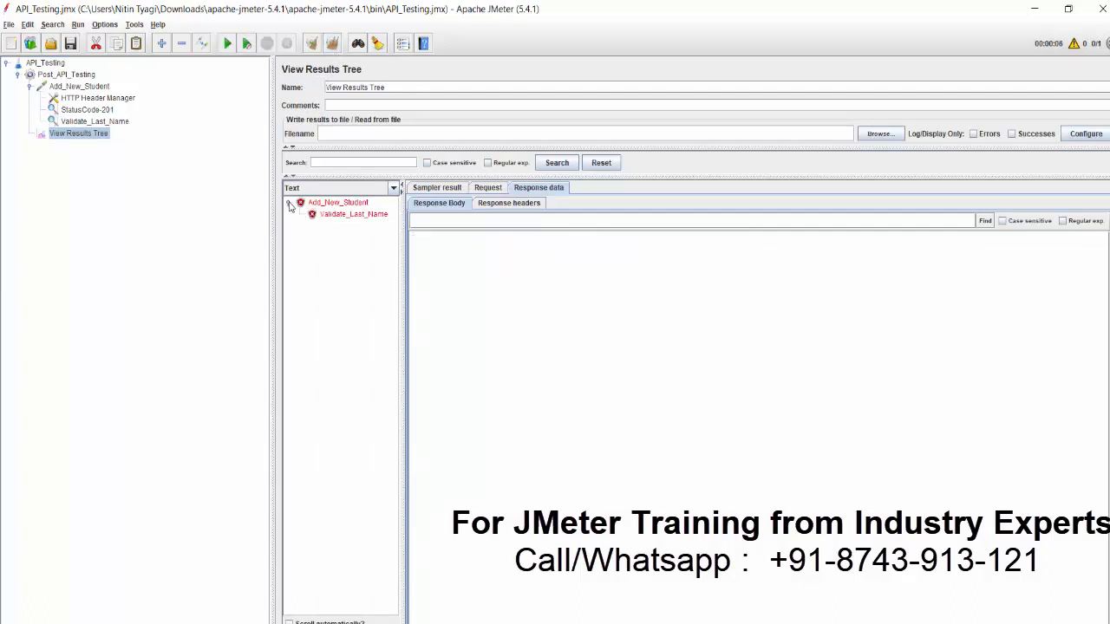
pyautogui.click(337, 220)
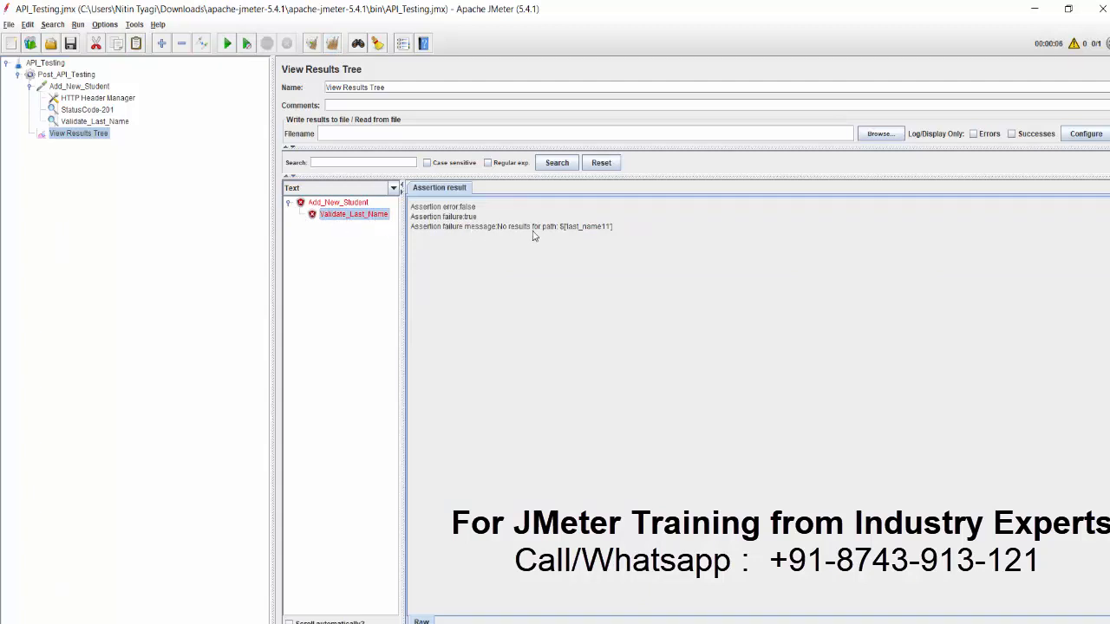
pyautogui.moveTo(563, 227); pyautogui.dragTo(619, 233)
# Step: Restore the Validate_Last_Name assertion's JSON path to last_name and set its expected value to Hello
pyautogui.click(95, 122)
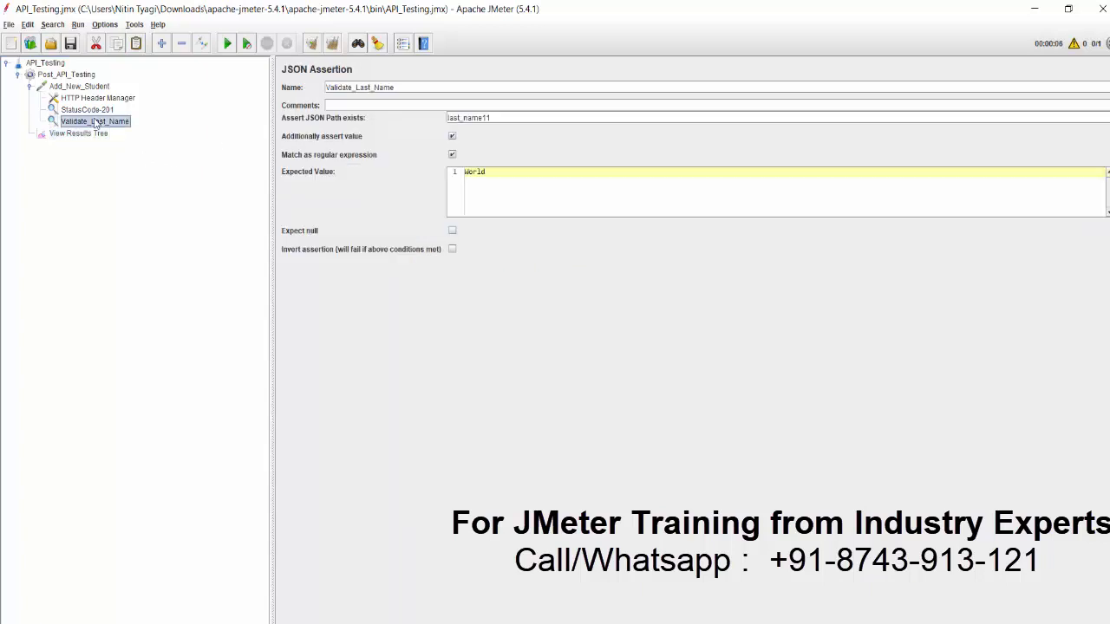
pyautogui.click(511, 119)
pyautogui.moveTo(488, 174); pyautogui.dragTo(416, 170)
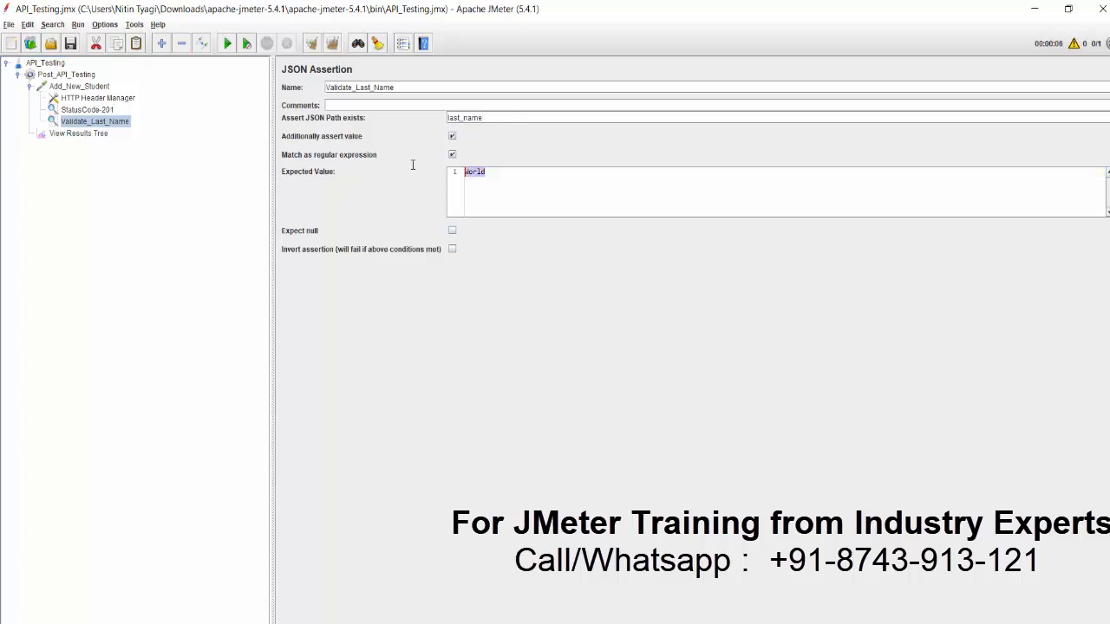
pyautogui.write('Hello')
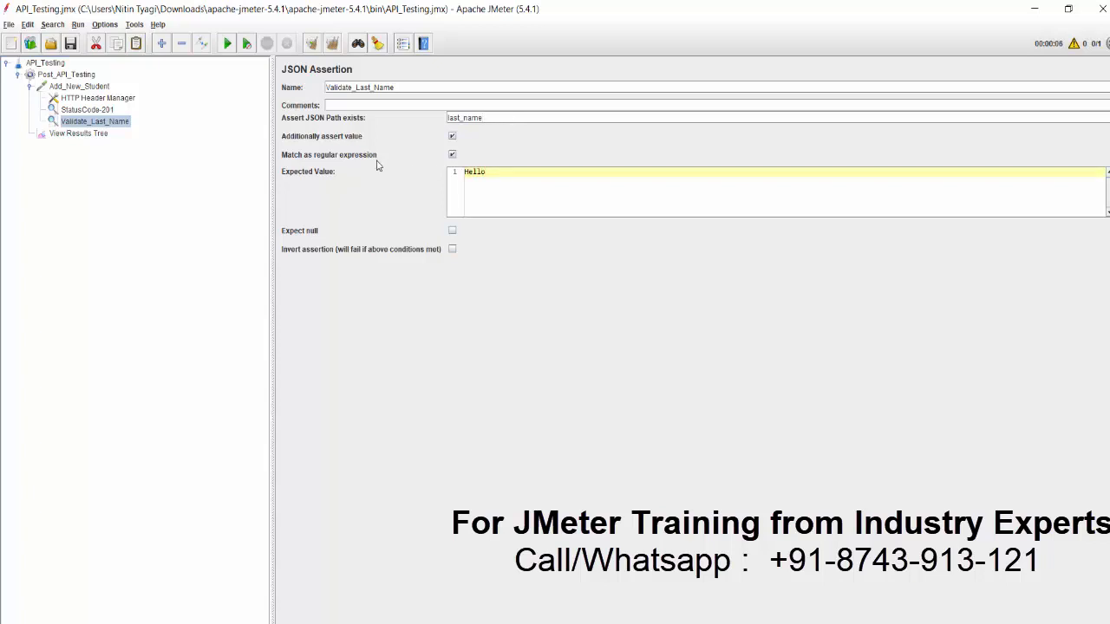
# Step: Clear the results, run the test plan again and examine the Validate_Last_Name assertion message about the expected value
pyautogui.click(90, 136)
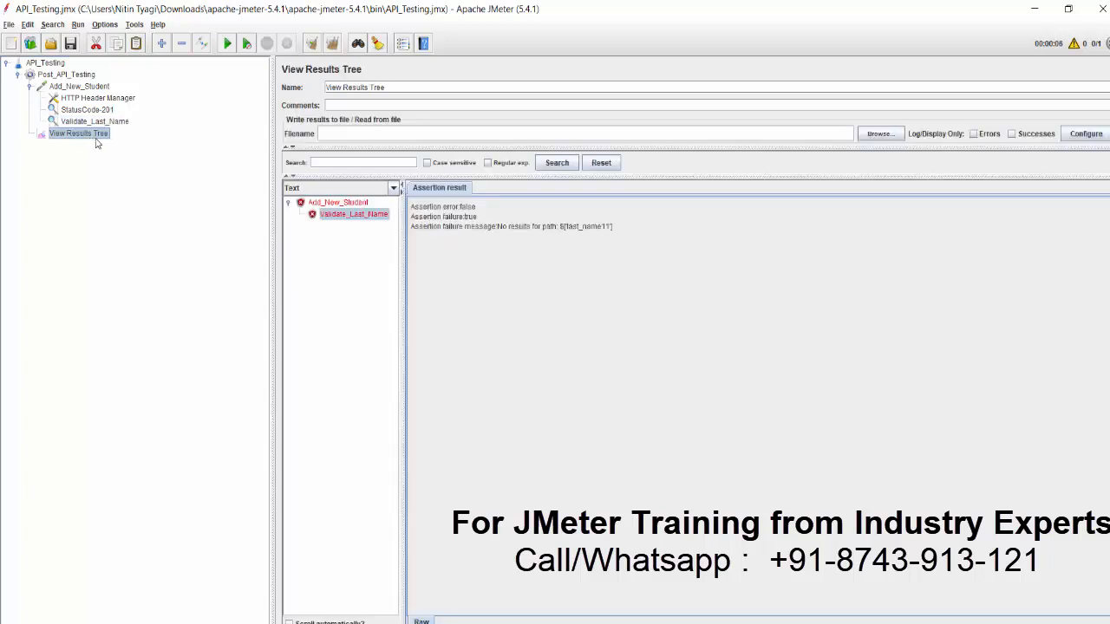
pyautogui.click(335, 45)
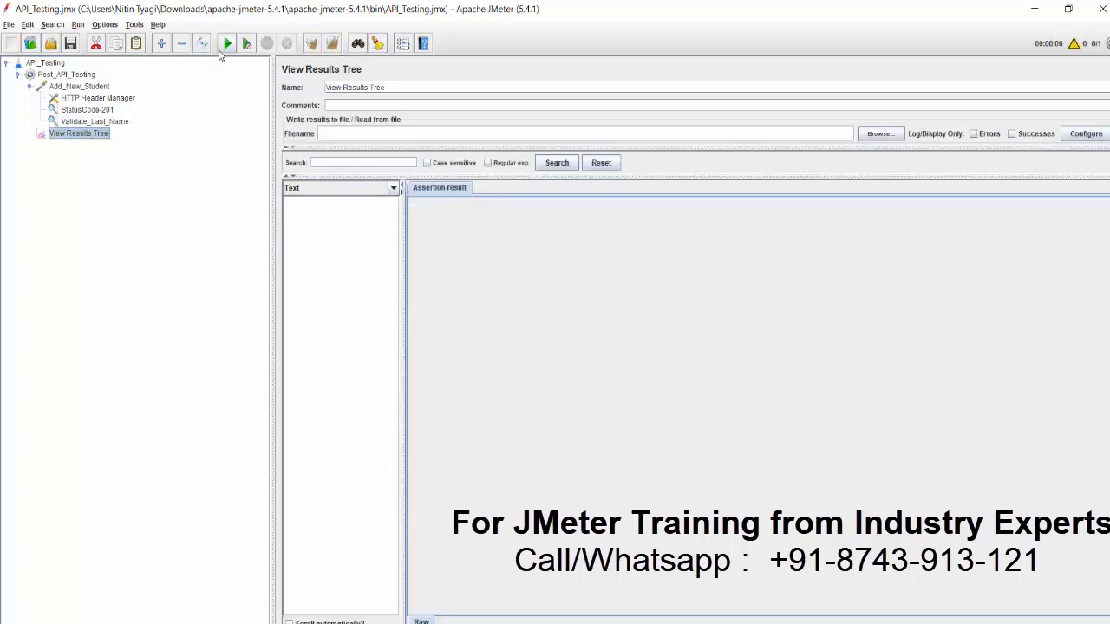
pyautogui.click(228, 44)
pyautogui.doubleClick(320, 204)
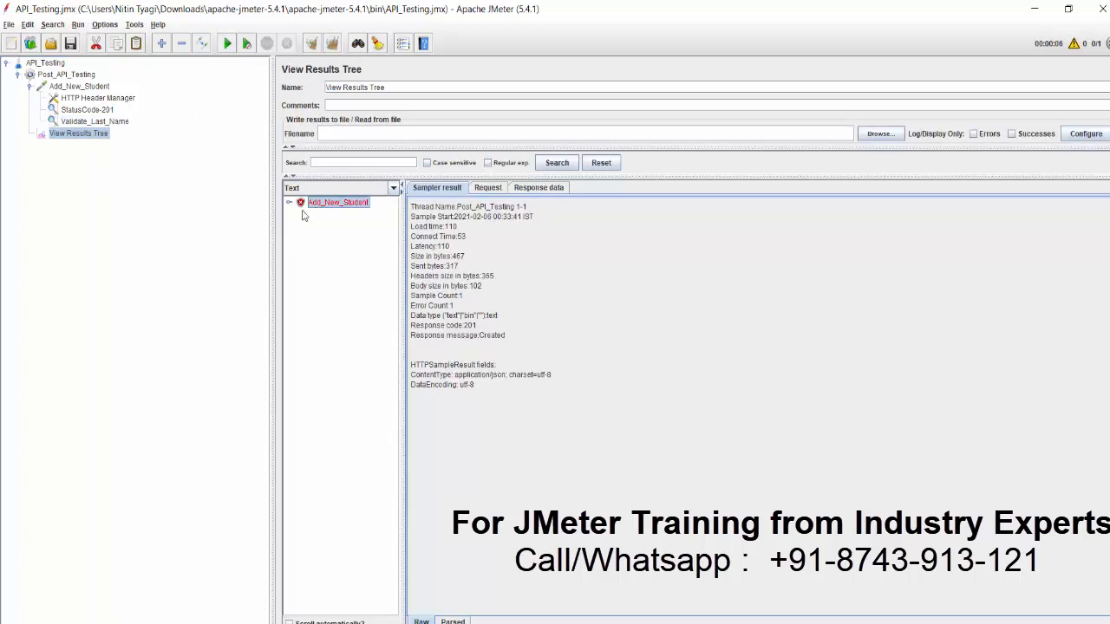
pyautogui.click(332, 216)
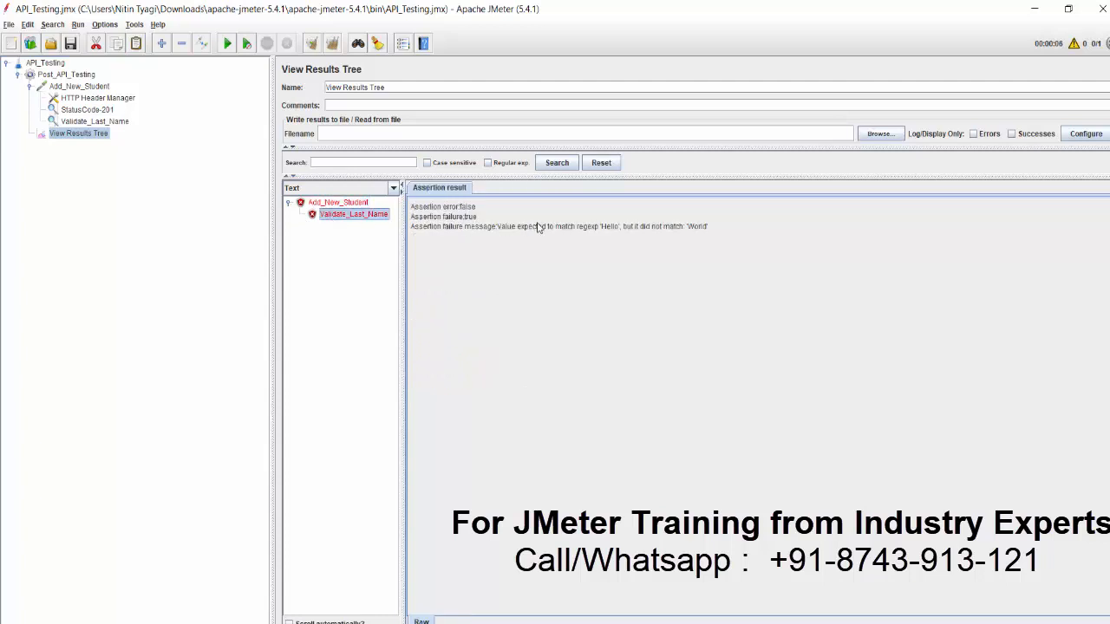
pyautogui.moveTo(599, 227); pyautogui.dragTo(729, 230)
# Step: Review the StatusCode-201 and Validate_Last_Name assertion settings and switch to the presentation's Coverage slide
pyautogui.click(87, 111)
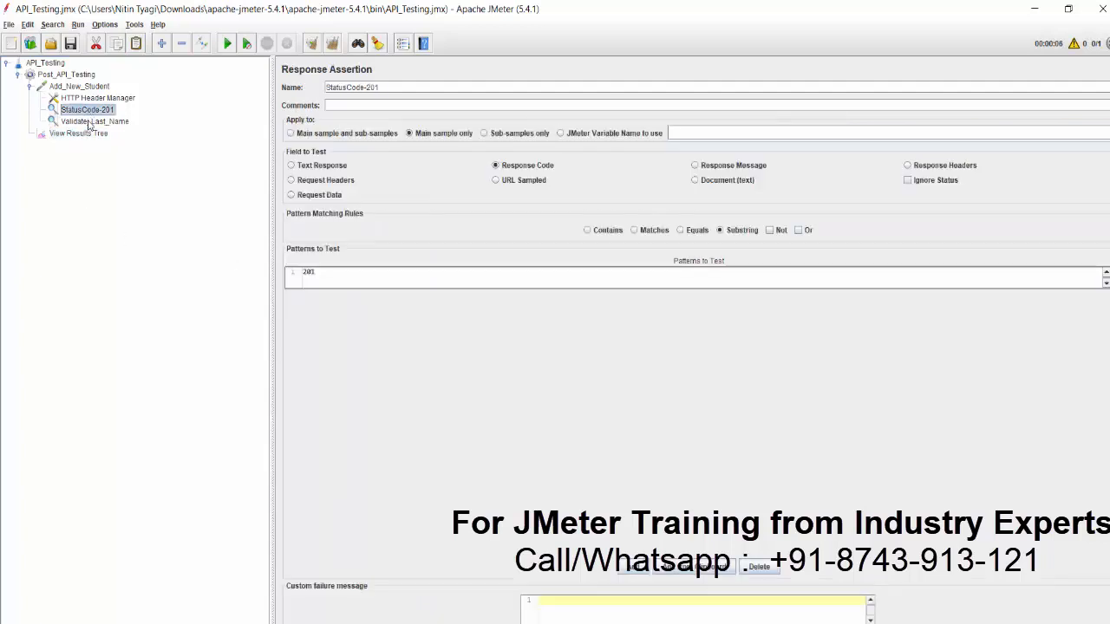
pyautogui.click(89, 122)
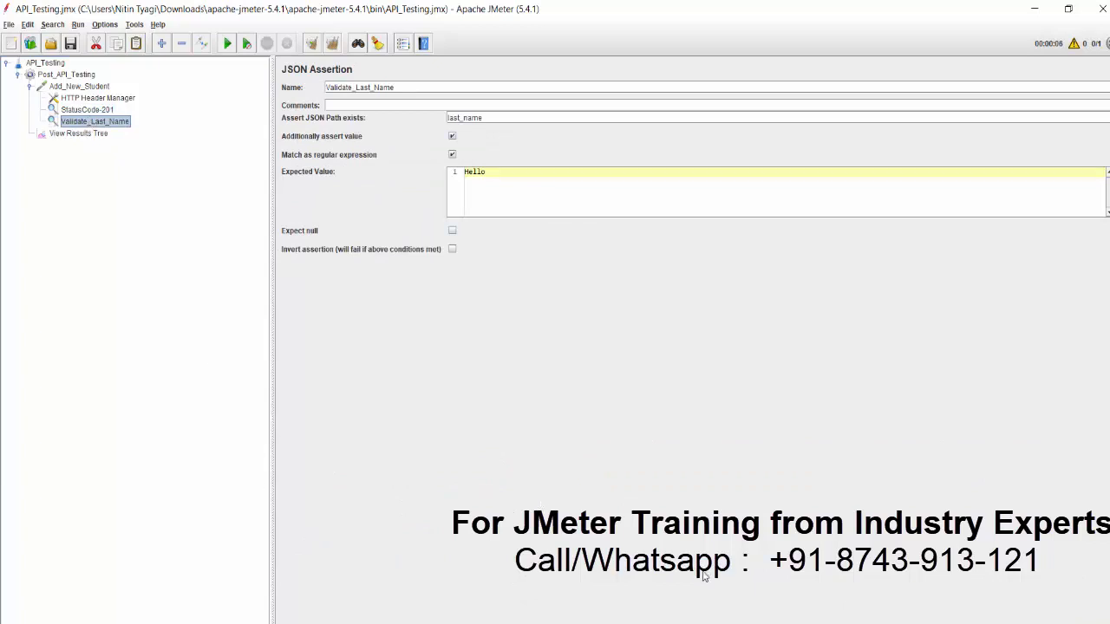
pyautogui.click(732, 622)
pyautogui.click(793, 579)
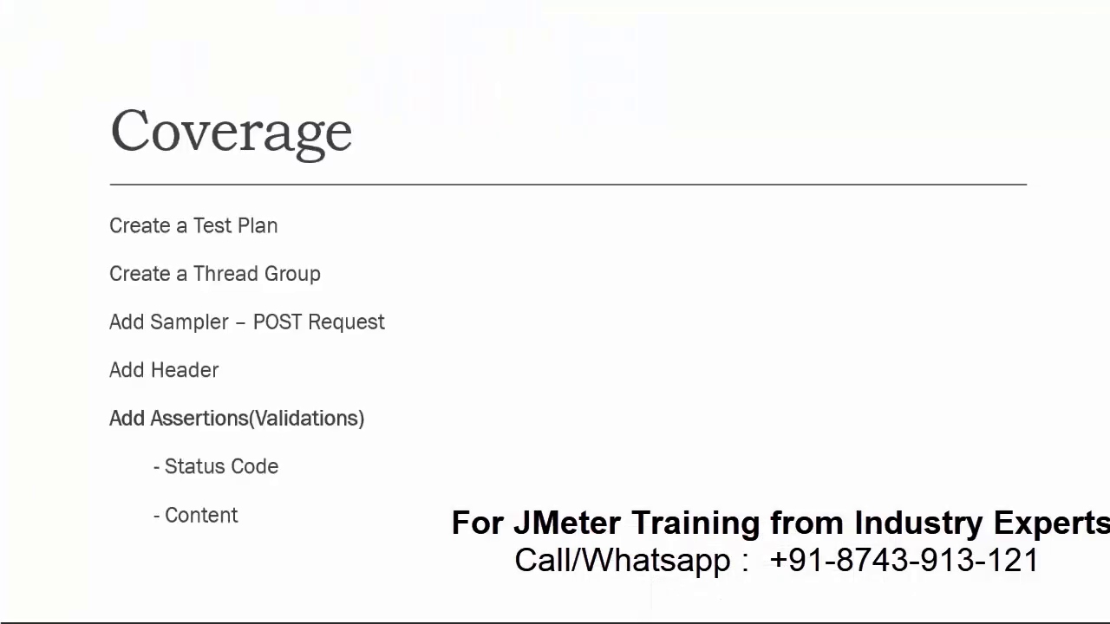